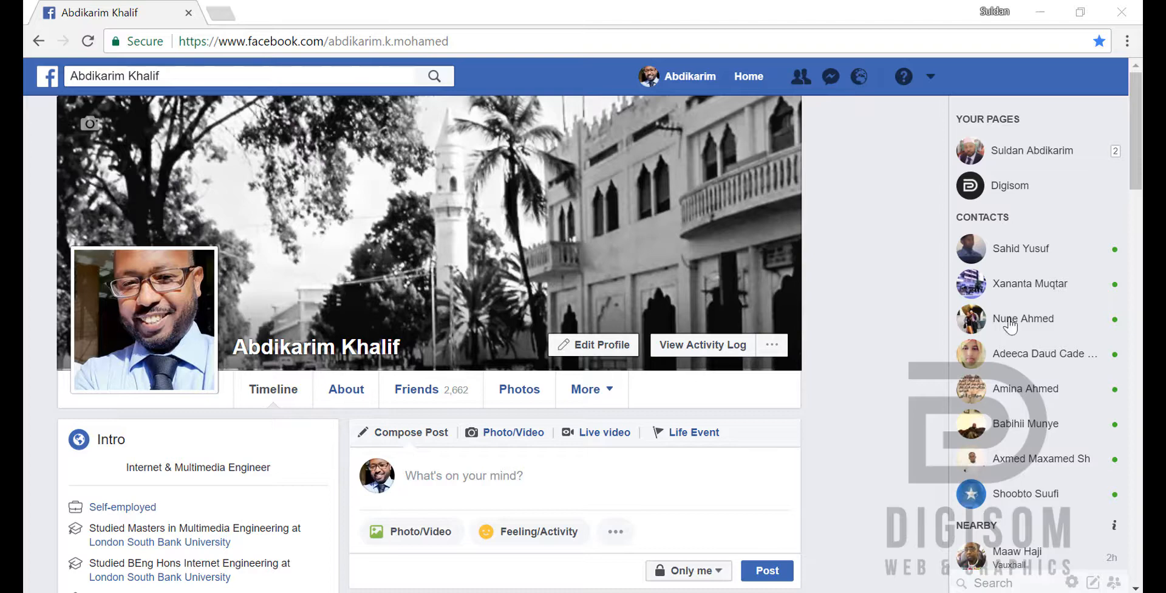
# Step: Open the Digisom page from the account's page list and go to its latest live video post
pyautogui.click(930, 77)
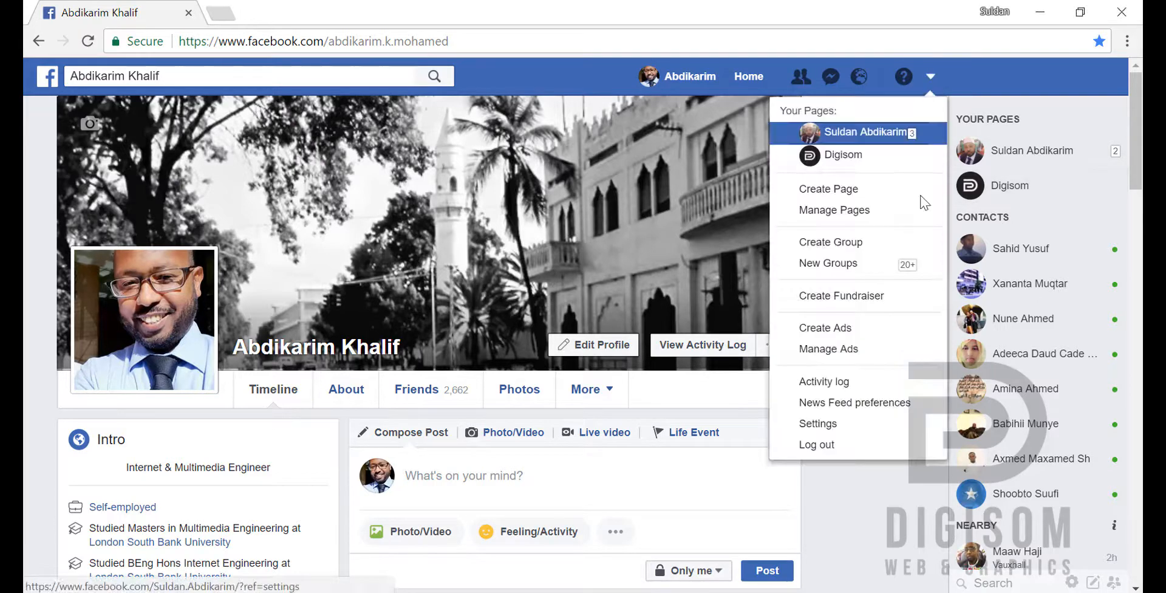
pyautogui.click(875, 164)
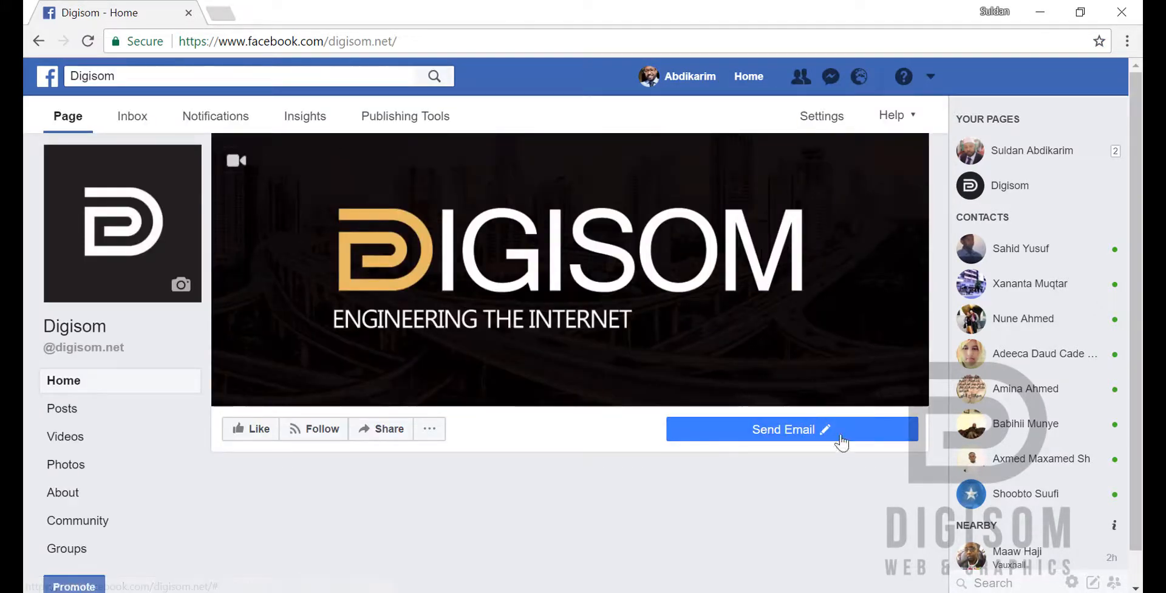
pyautogui.scroll(-1, 705, 419)
pyautogui.scroll(-10, 614, 418)
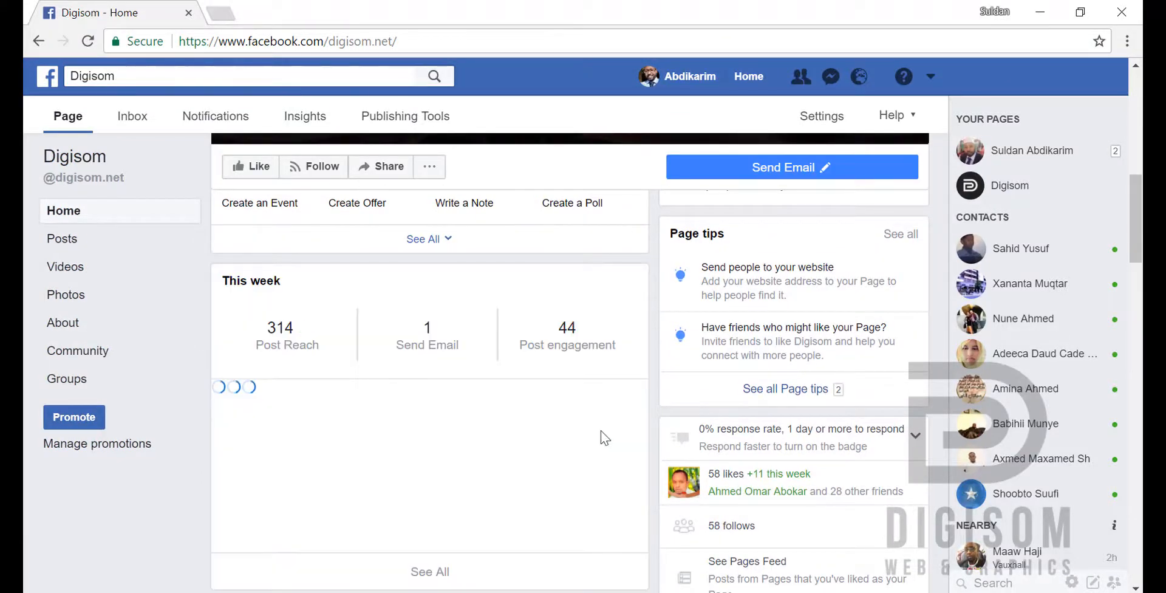
pyautogui.scroll(-6, 595, 431)
pyautogui.scroll(-3, 597, 438)
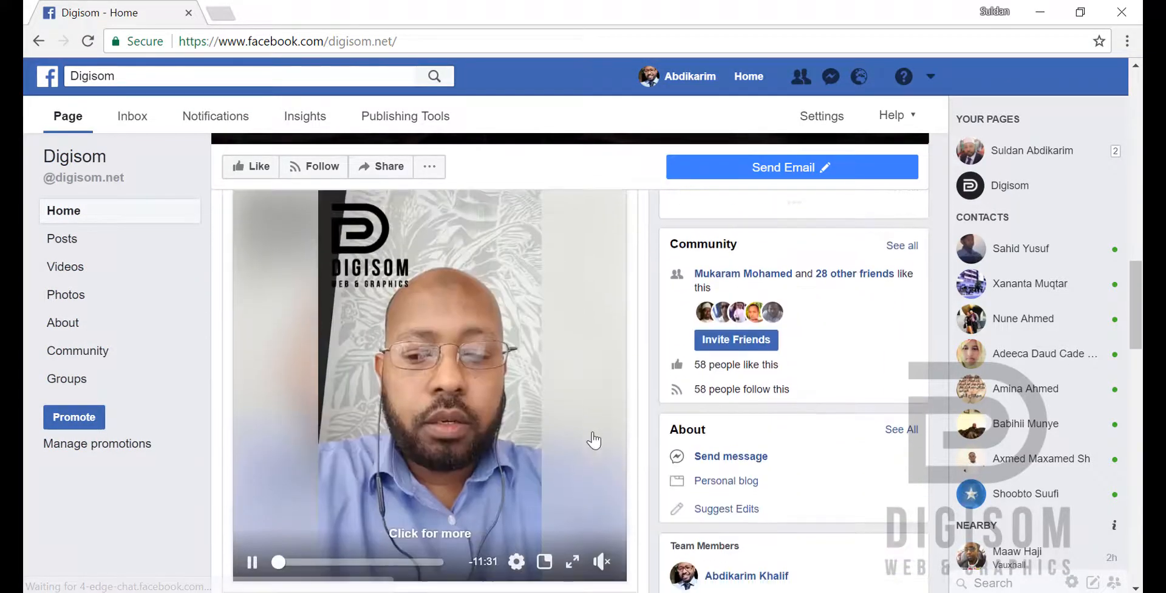
# Step: Skip ahead in the Digisom live video and examine the post and the logo overlaid on the picture
pyautogui.click(361, 561)
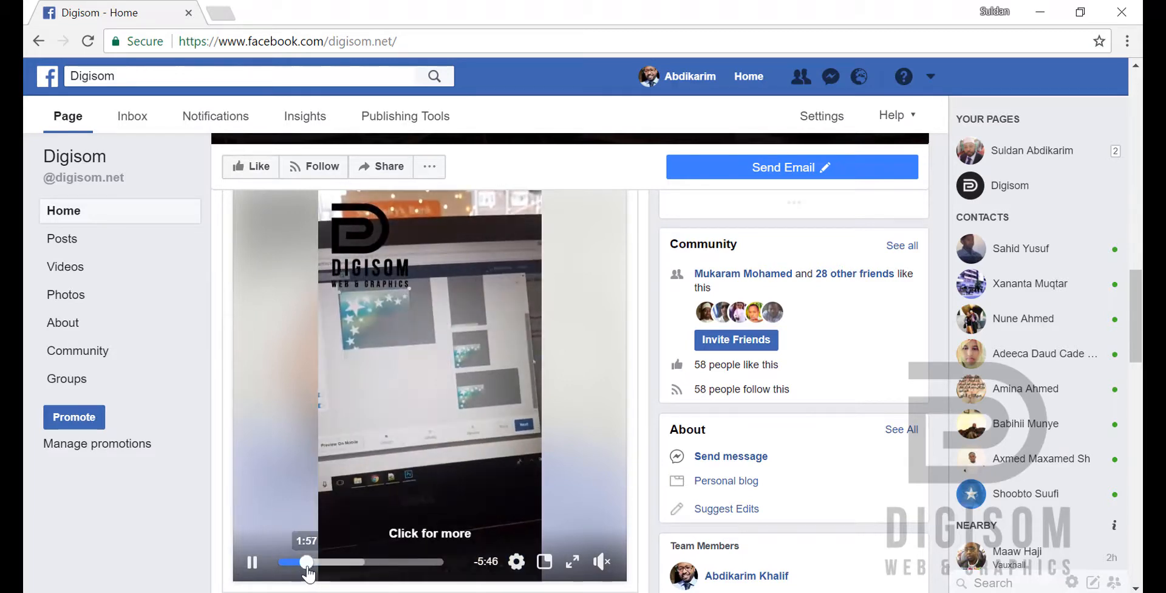
pyautogui.scroll(-12, 309, 564)
pyautogui.scroll(6, 443, 448)
pyautogui.scroll(8, 449, 428)
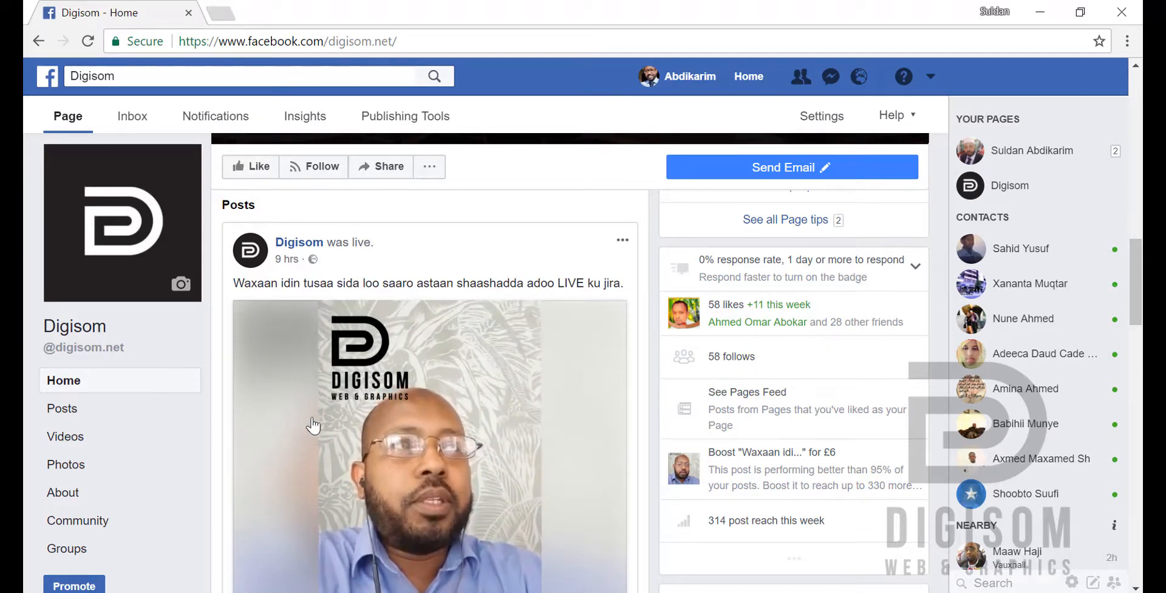
pyautogui.scroll(-3, 267, 437)
pyautogui.scroll(2, 279, 405)
pyautogui.scroll(2, 280, 405)
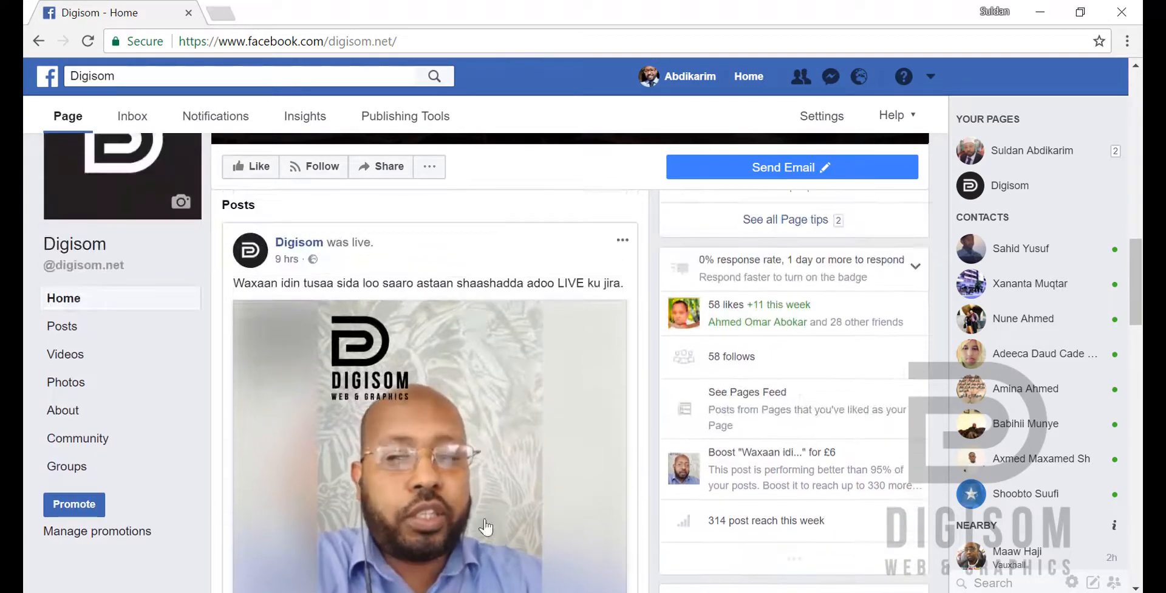
pyautogui.scroll(-3, 304, 481)
pyautogui.scroll(2, 307, 486)
pyautogui.scroll(1, 301, 486)
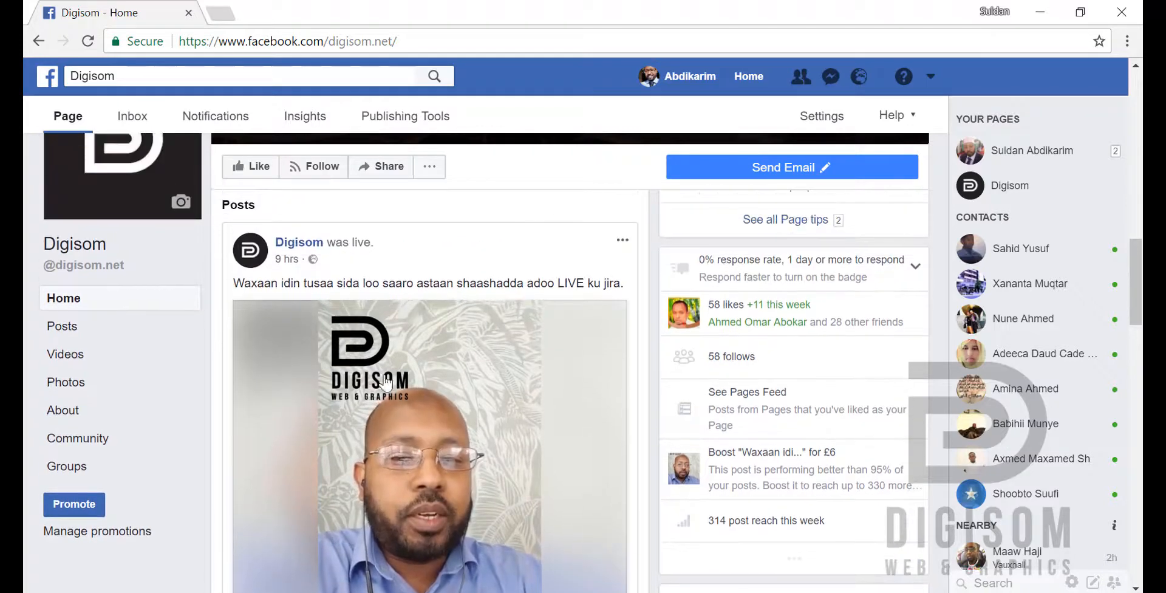
pyautogui.scroll(-3, 285, 486)
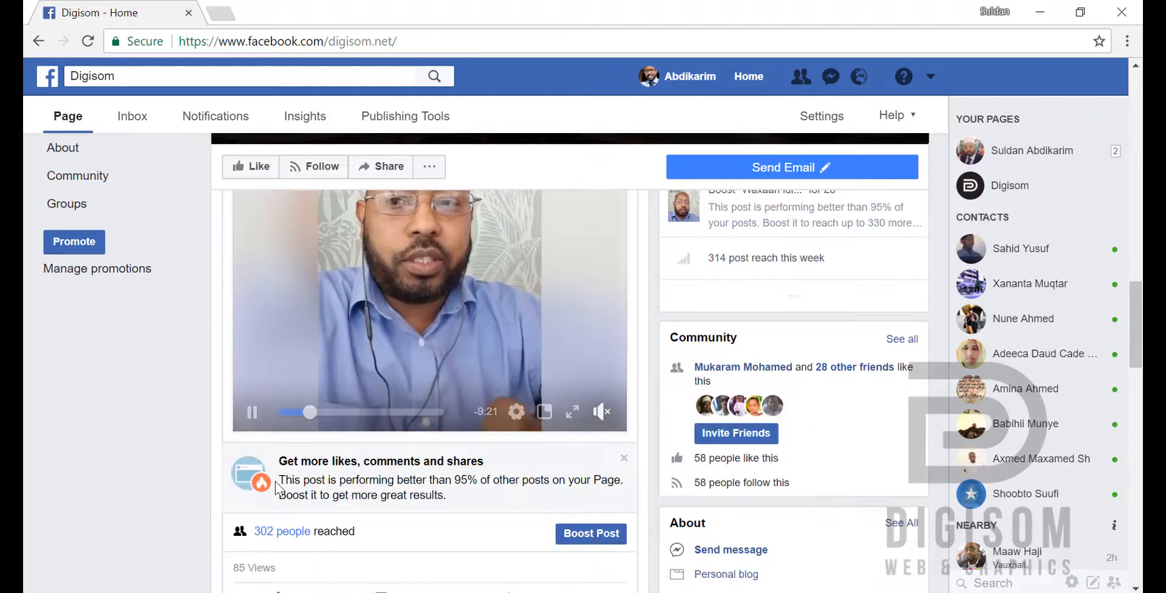
pyautogui.scroll(2, 276, 479)
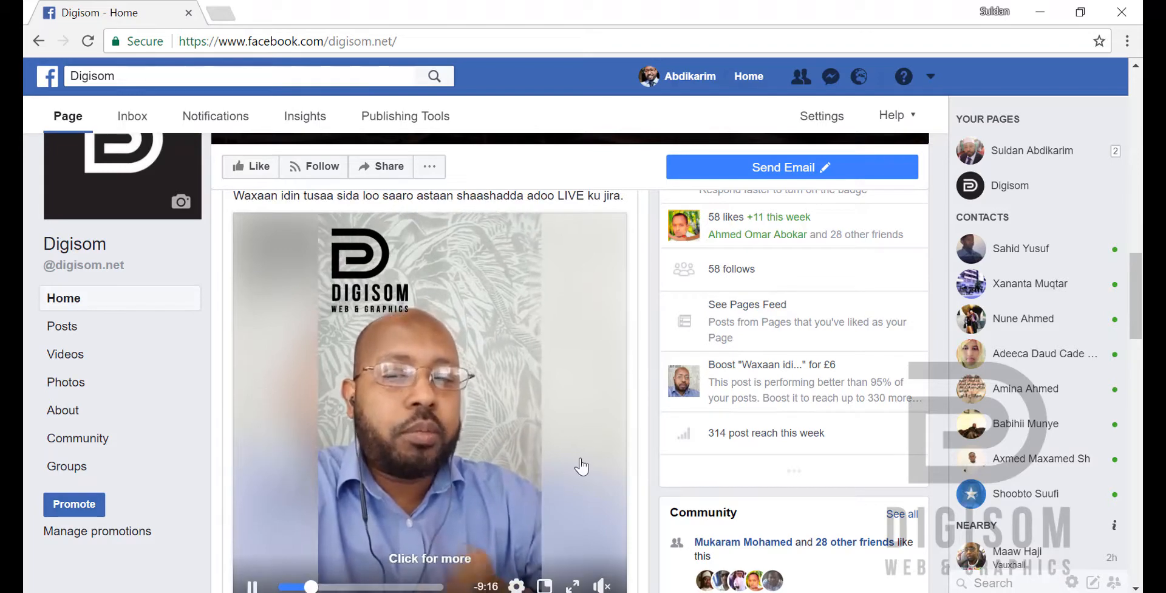
pyautogui.scroll(2, 275, 476)
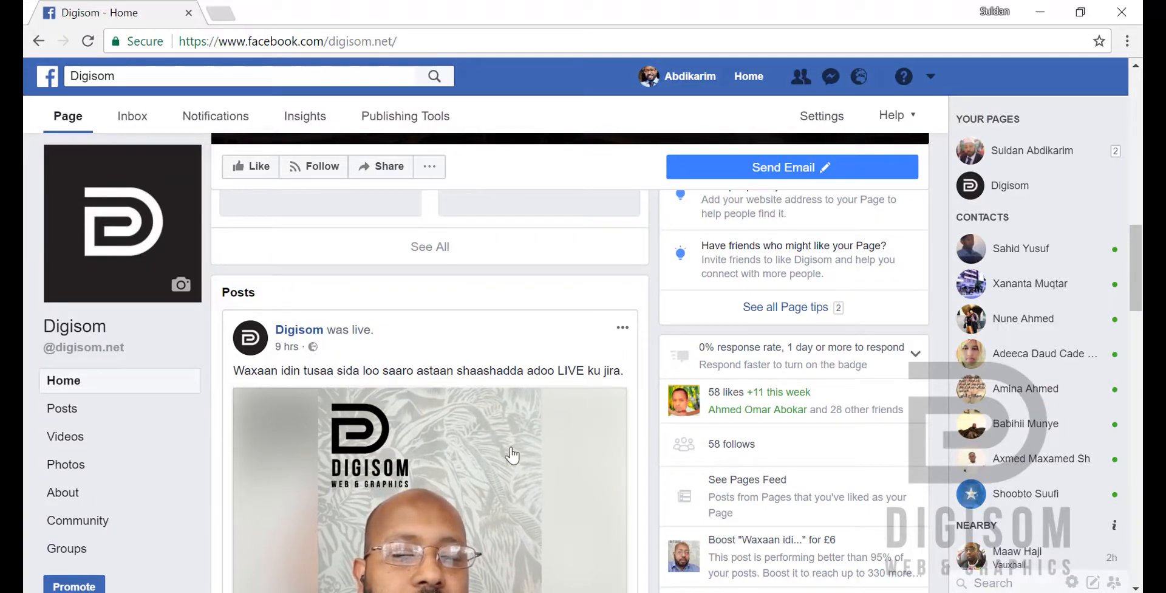
pyautogui.scroll(-2, 500, 445)
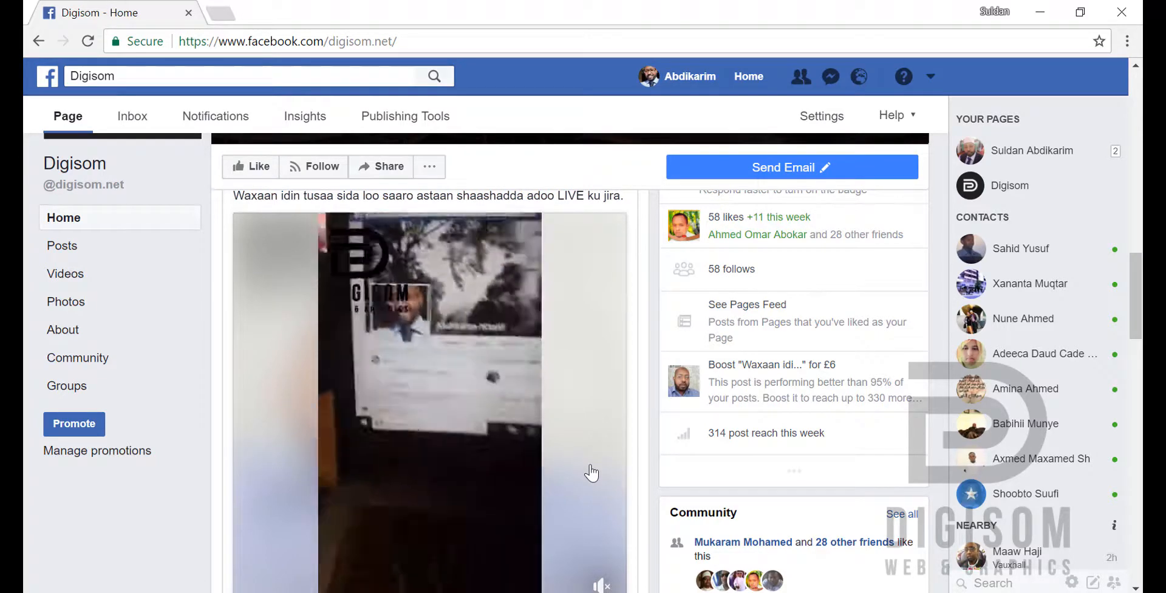
pyautogui.moveTo(320, 283)
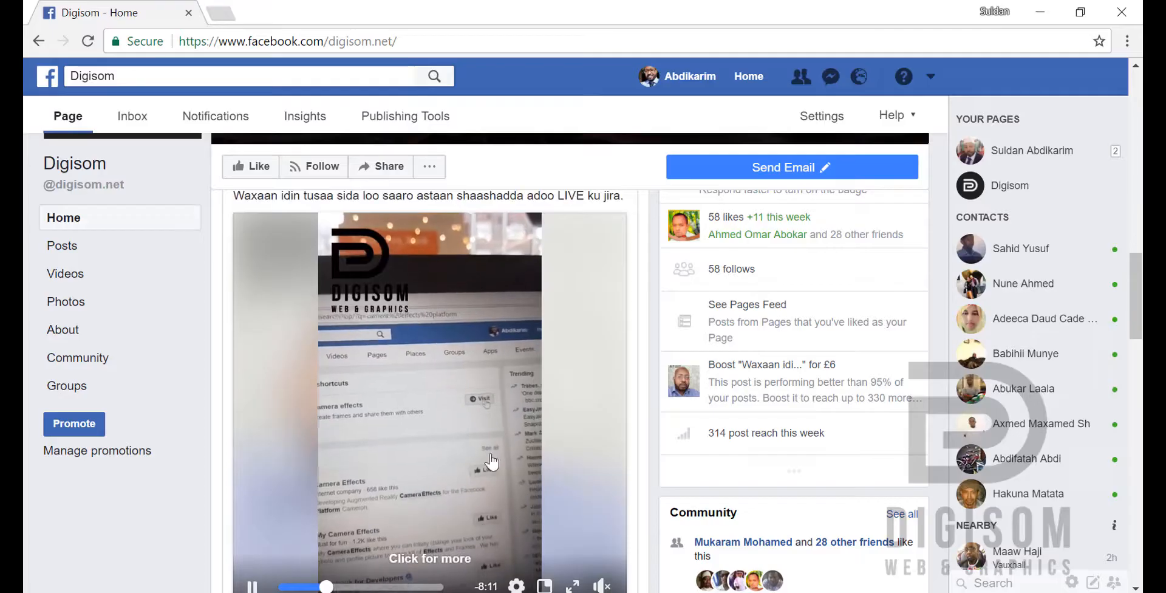
# Step: Search Google for "jawaari" in a new browser tab
pyautogui.click(221, 13)
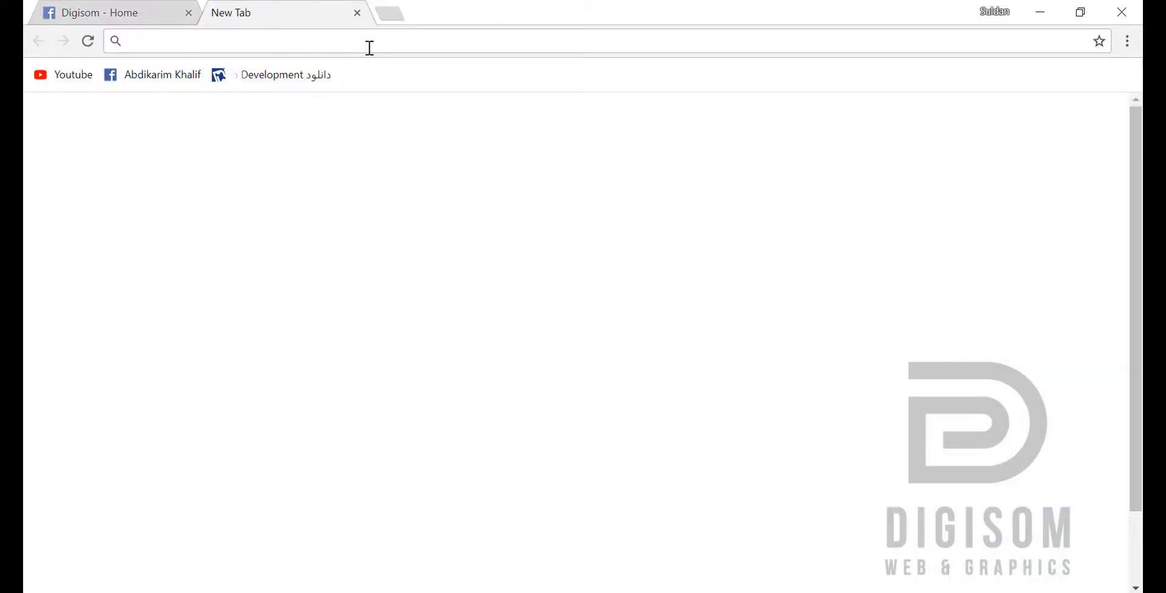
pyautogui.click(401, 351)
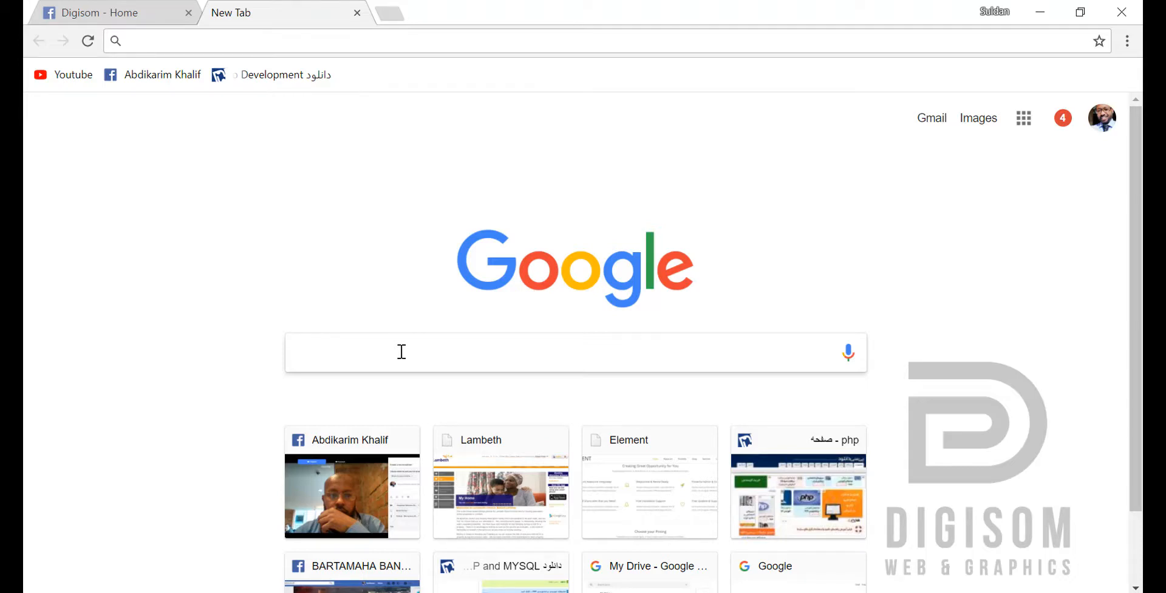
pyautogui.write('jawaar')
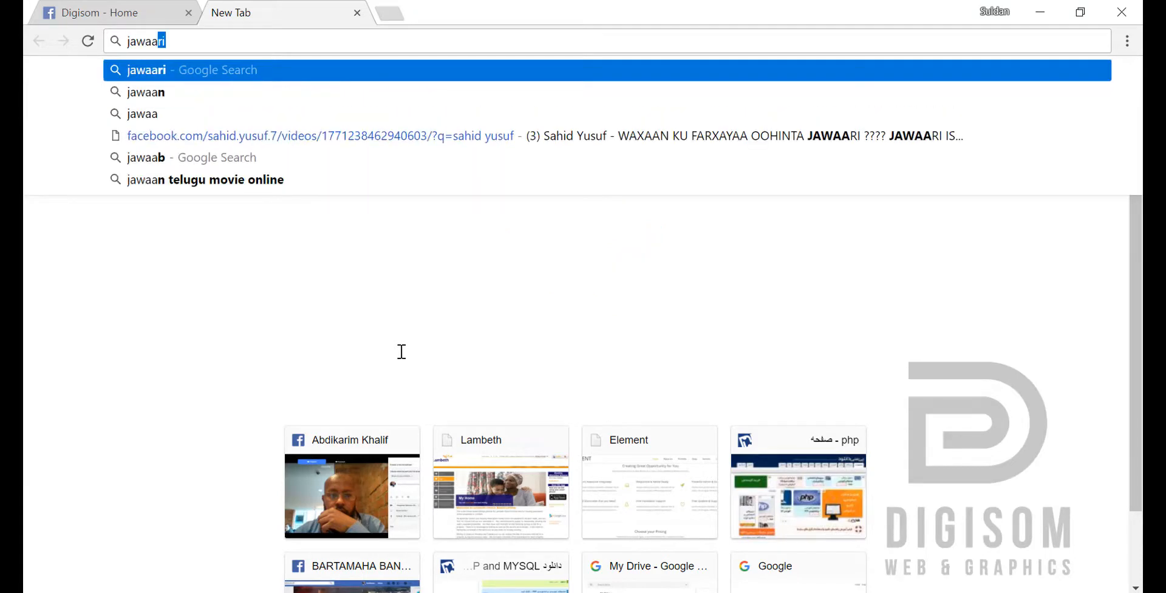
pyautogui.write('i')
pyautogui.press('Return')
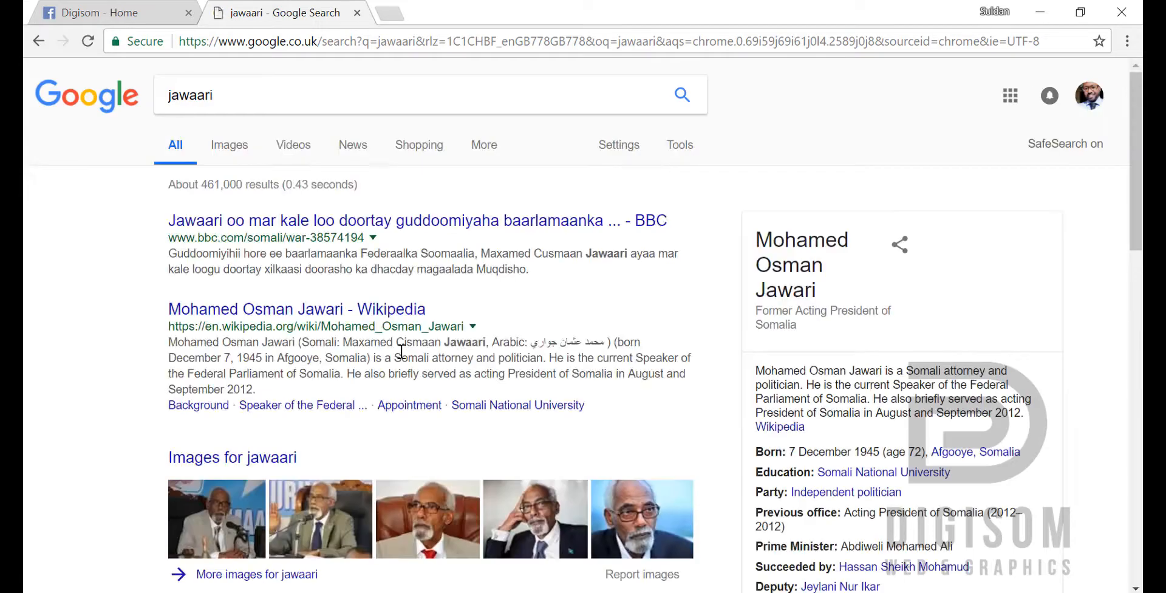
# Step: Show the image results, open the 505 × 574 Wikipedia portrait with the flag behind it, and copy the picture
pyautogui.click(230, 148)
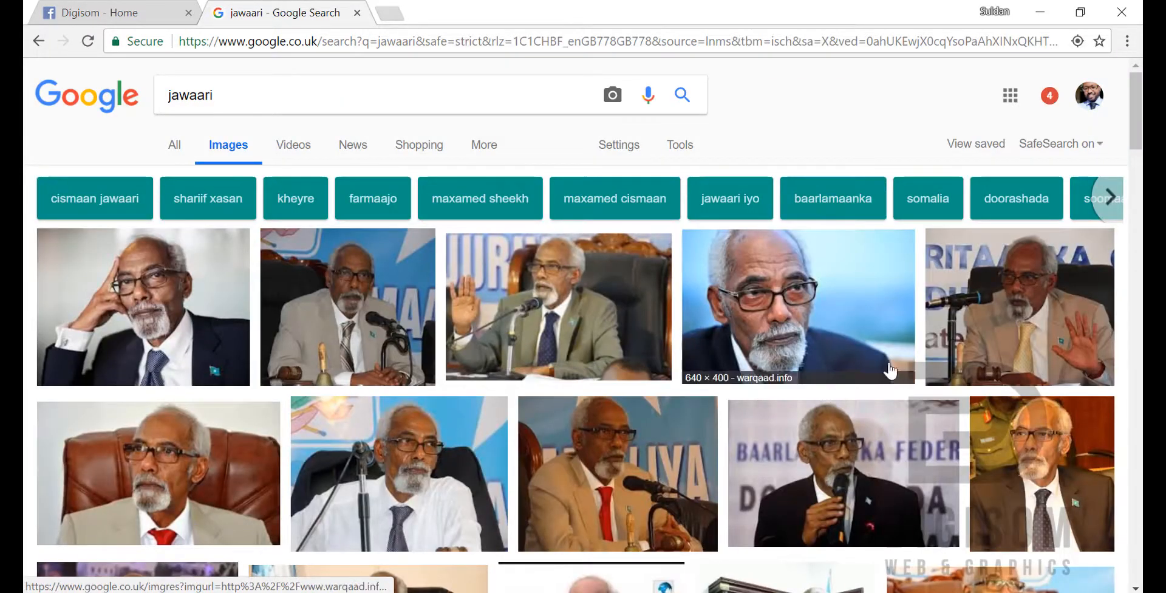
pyautogui.scroll(-3, 453, 403)
pyautogui.scroll(-4, 504, 402)
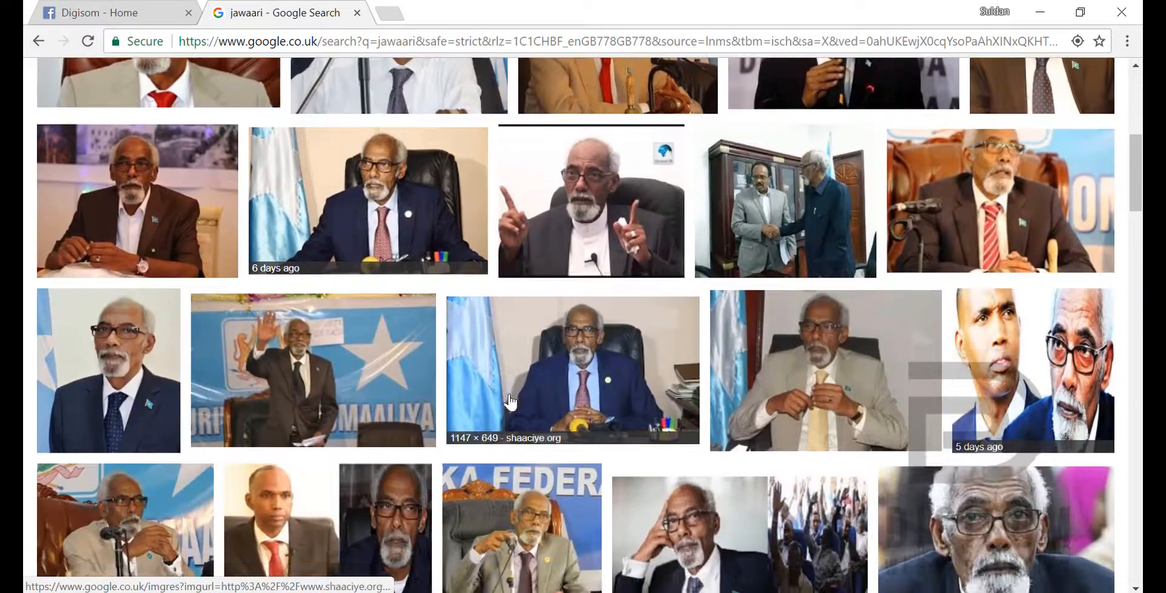
pyautogui.click(123, 364)
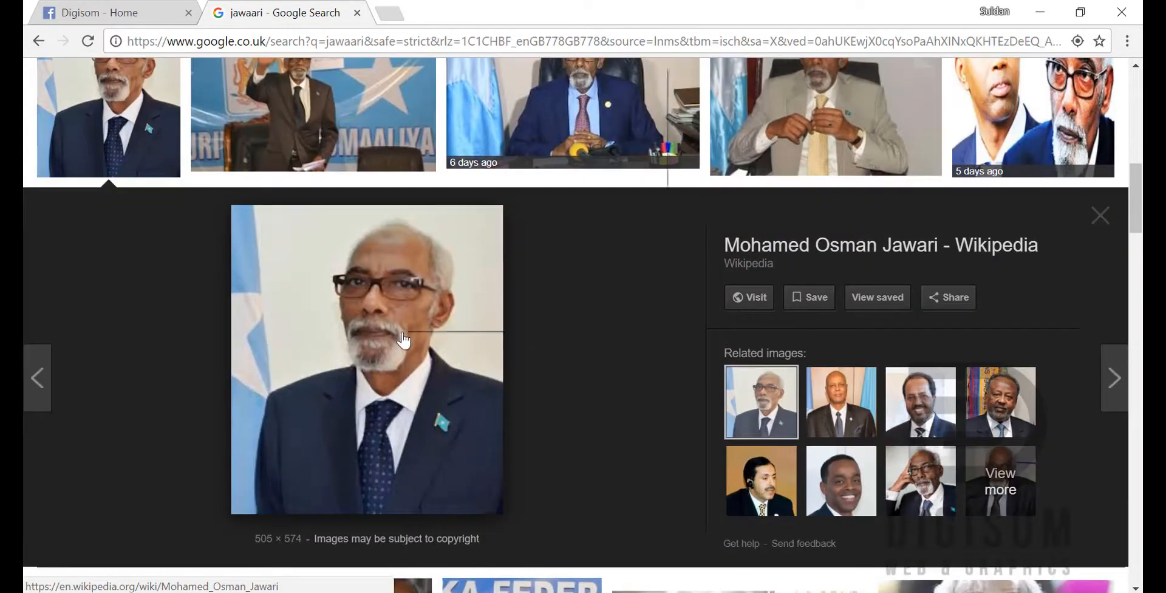
pyautogui.rightClick(404, 334)
pyautogui.click(425, 259)
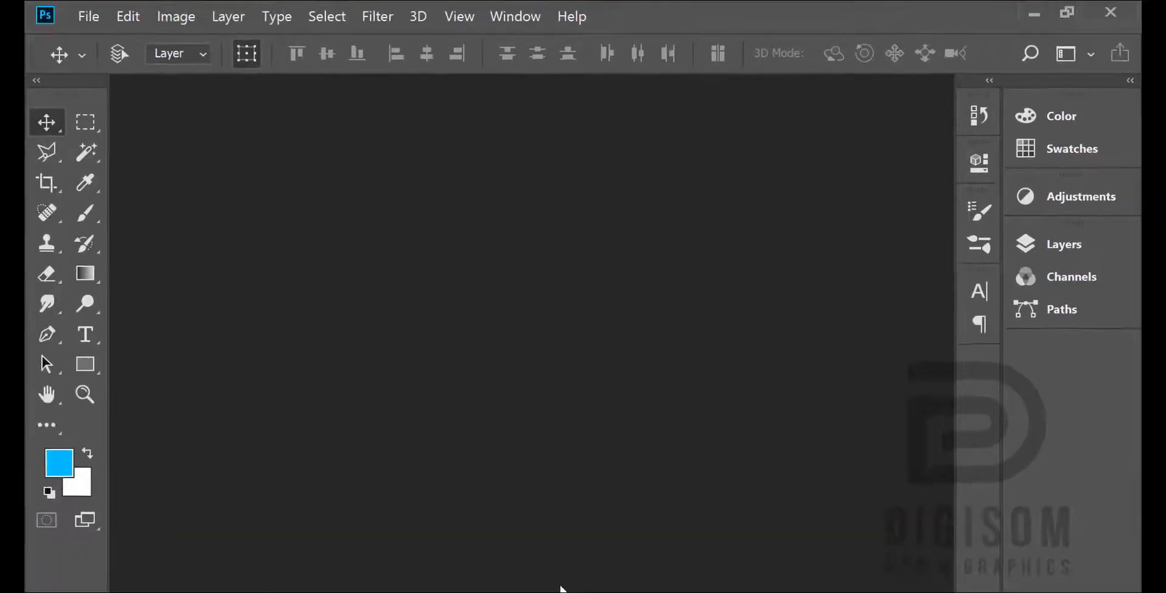
# Step: Switch to Photoshop and create a 505 × 574 pixel clipboard-size document at 72 pixels/inch, RGB Color, with a white background
pyautogui.click(92, 20)
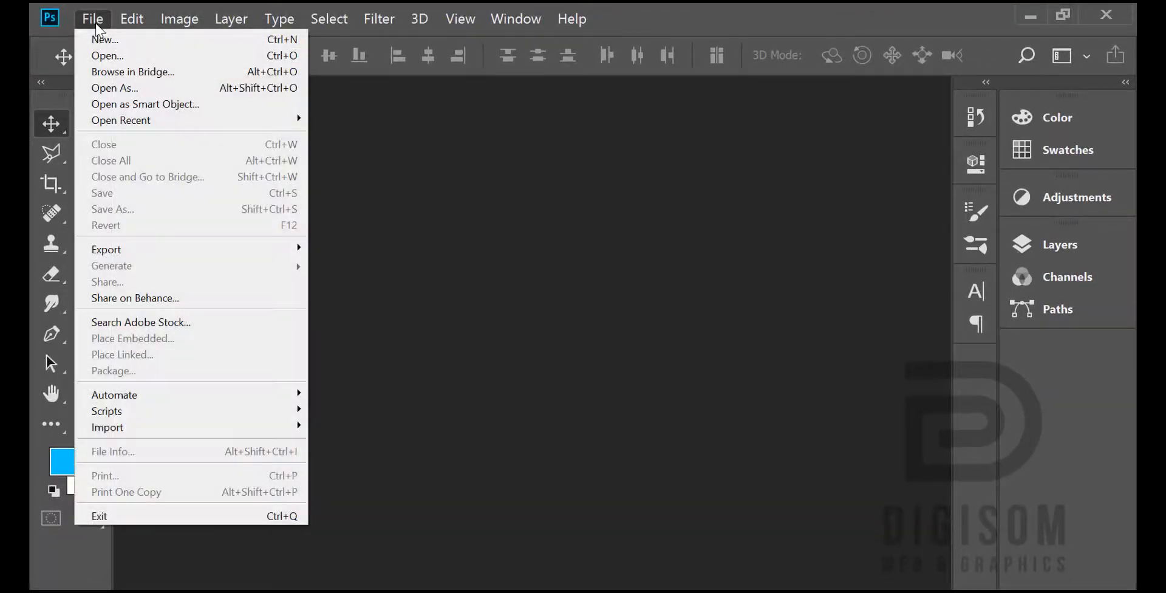
pyautogui.click(102, 39)
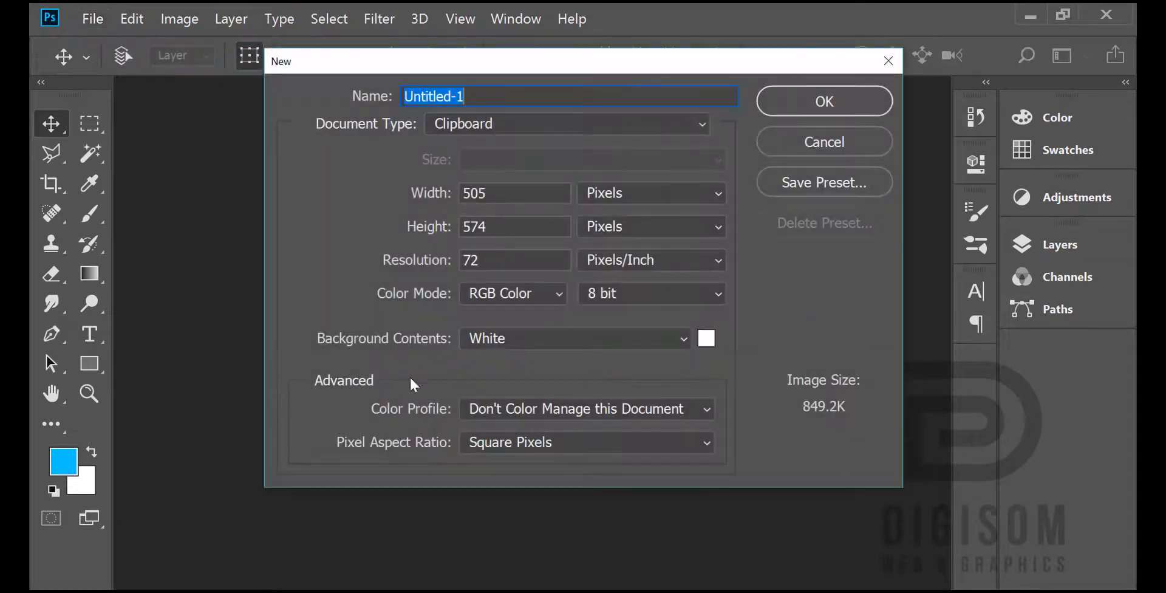
pyautogui.click(814, 104)
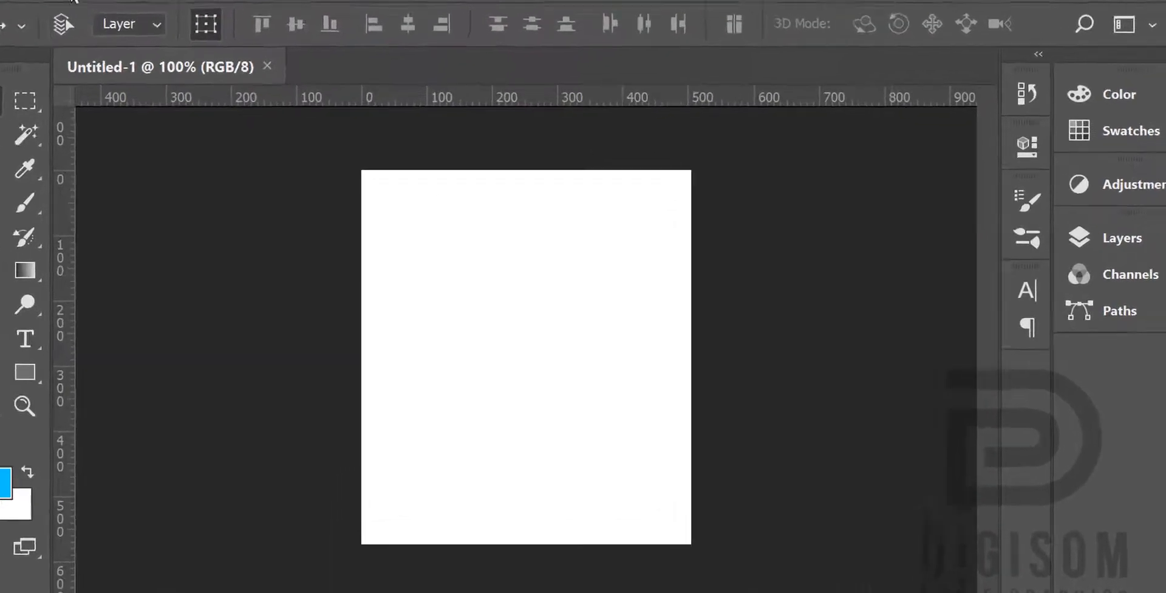
# Step: Paste the copied portrait into the blank document and check its layer stack
pyautogui.click(71, 2)
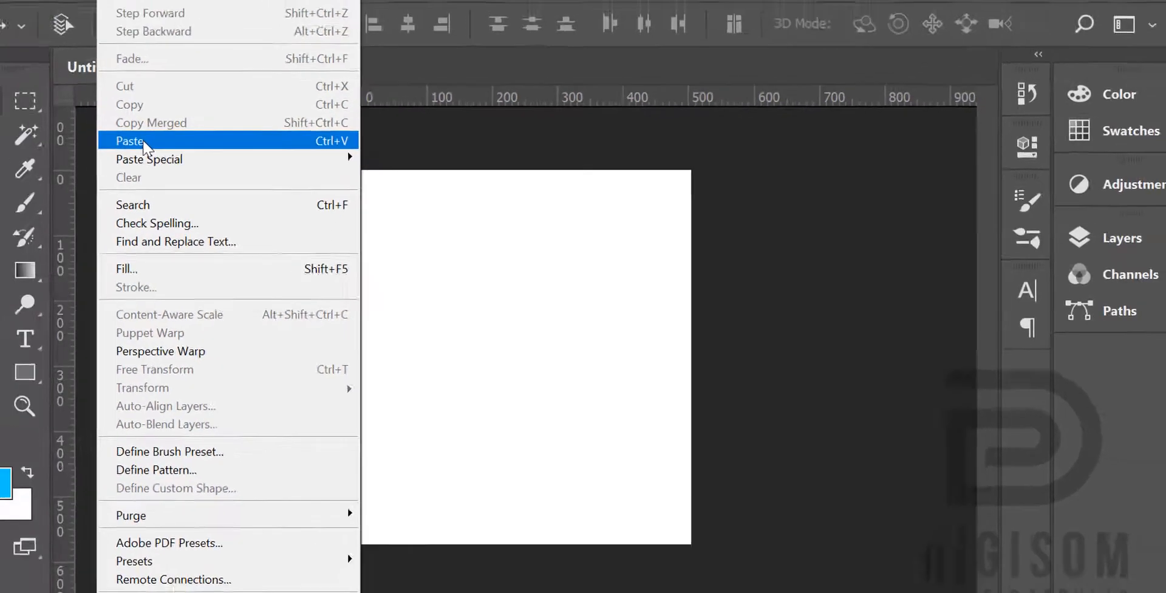
pyautogui.click(91, 111)
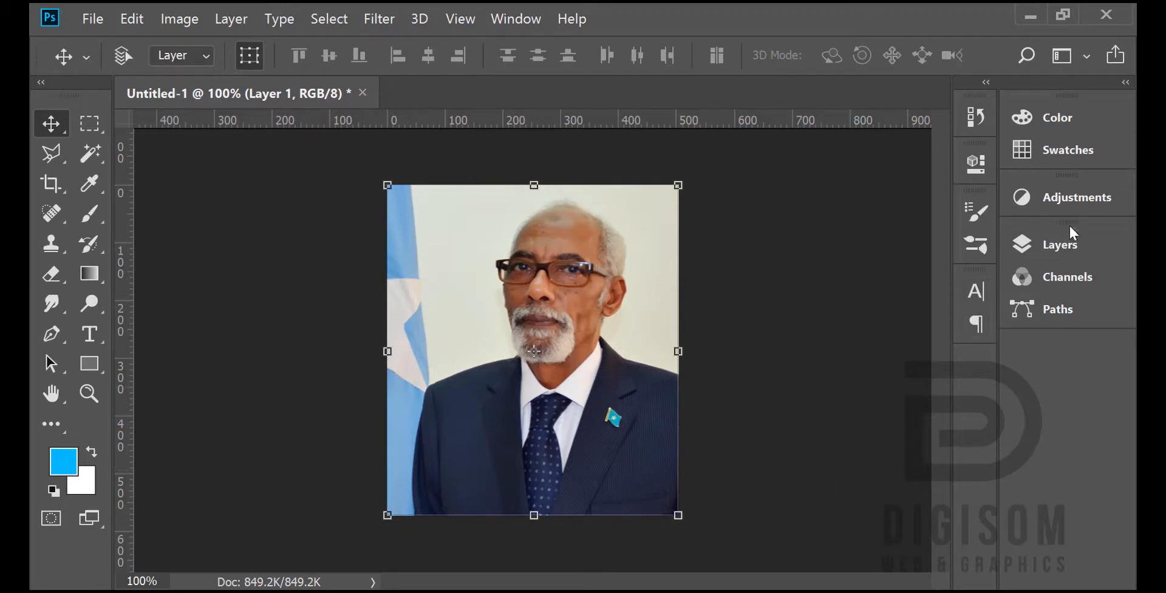
pyautogui.click(1068, 248)
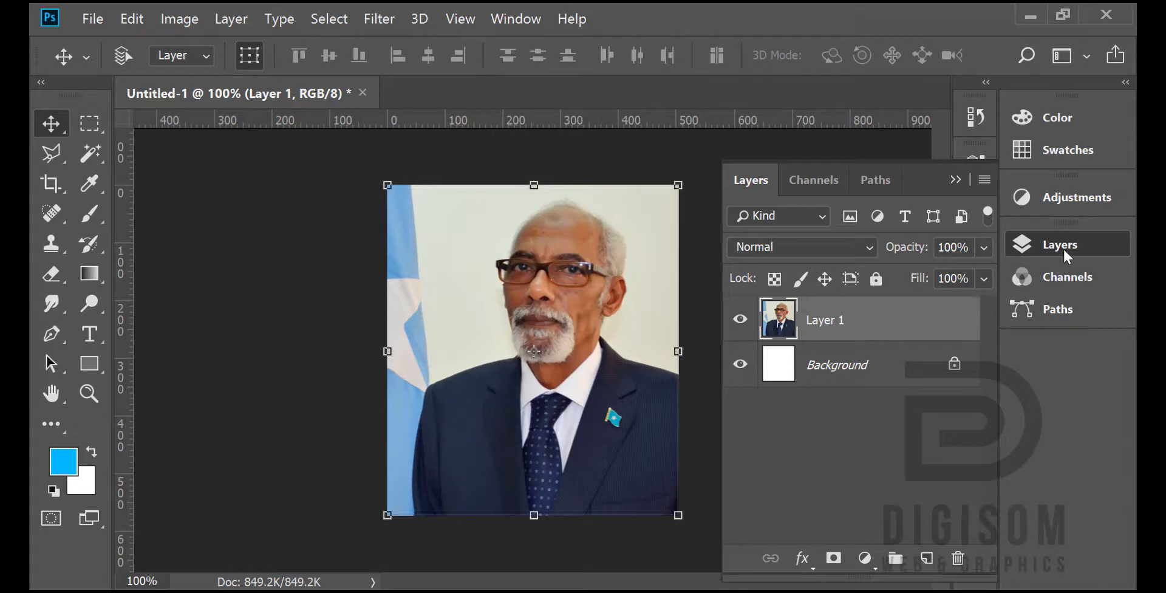
pyautogui.click(1032, 246)
# Step: Enlarge the canvas to 1000 × 1000 pixels around the centred portrait
pyautogui.click(178, 21)
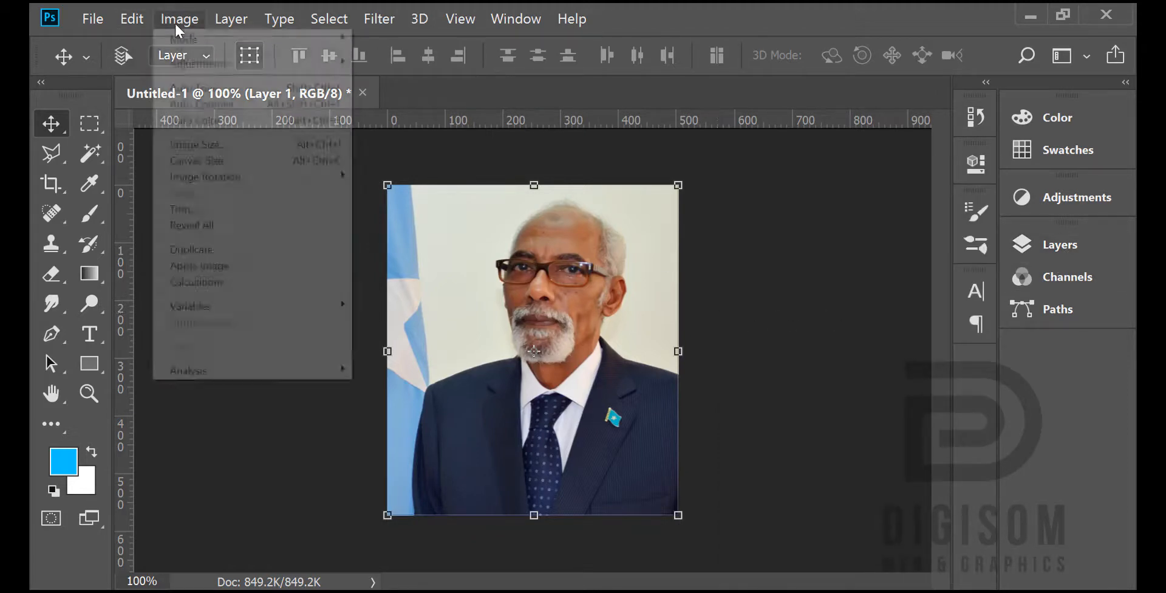
pyautogui.click(218, 161)
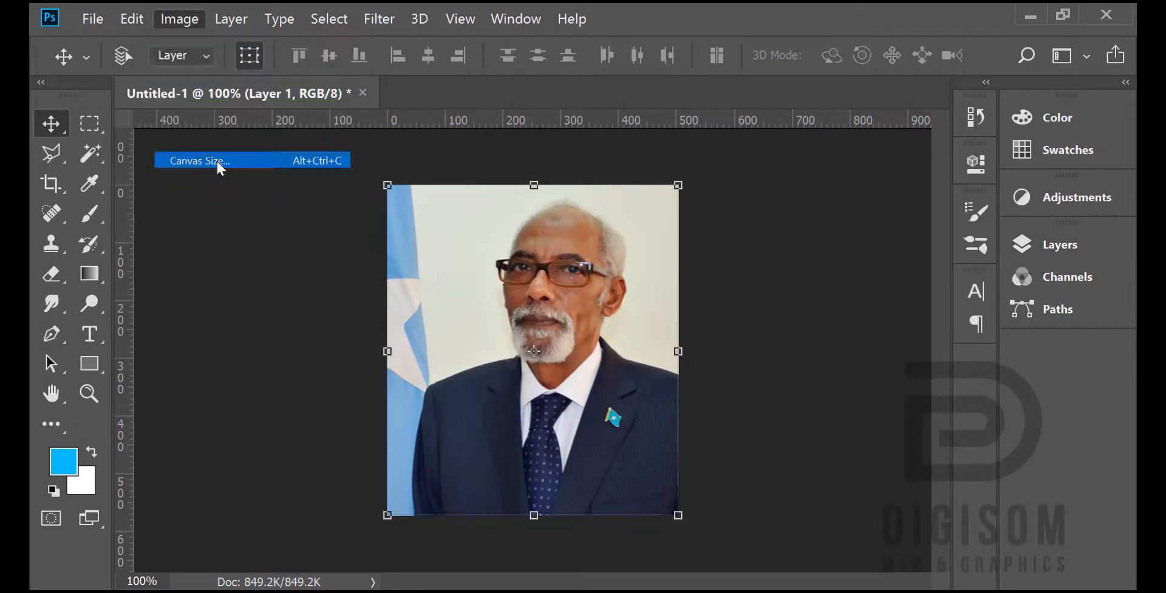
pyautogui.doubleClick(542, 220)
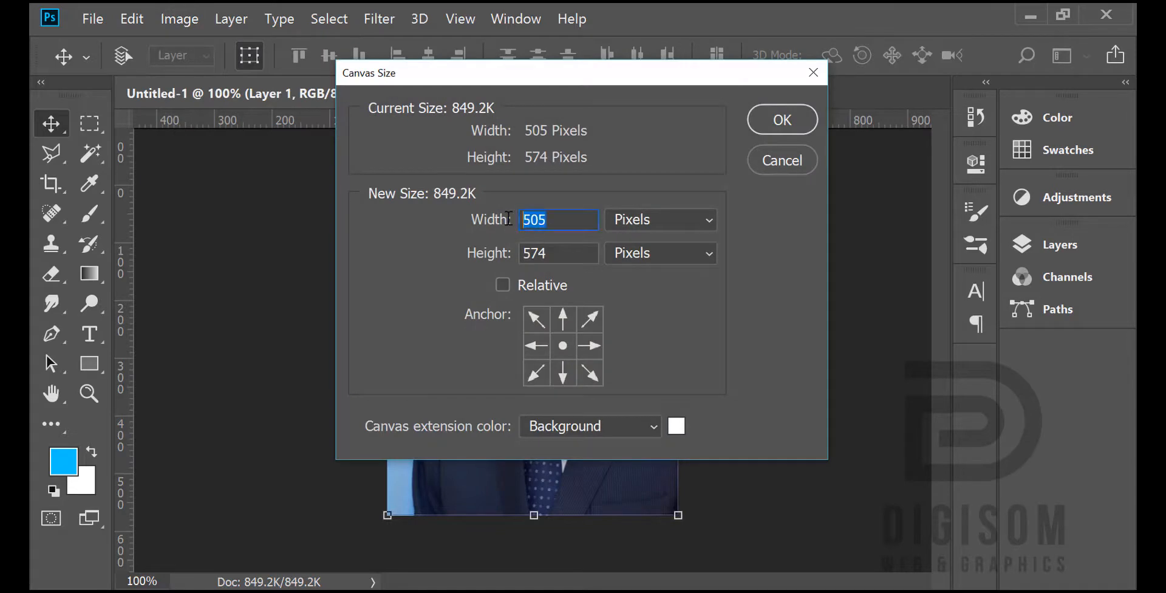
pyautogui.write('1-00')
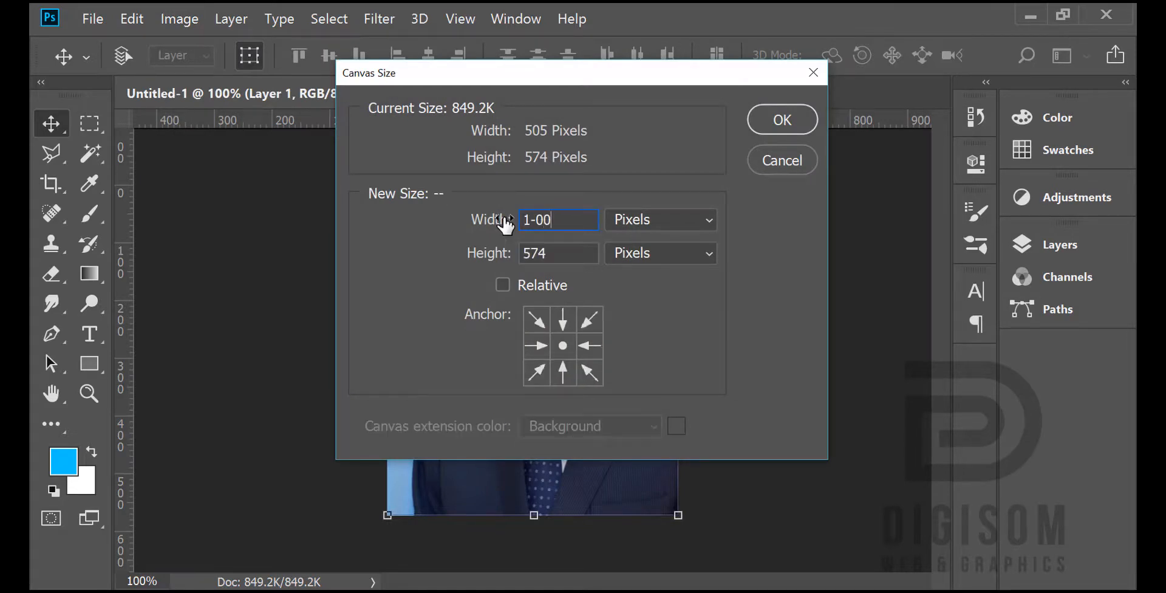
pyautogui.press('BackSpace')
pyautogui.press('BackSpace')
pyautogui.write('000')
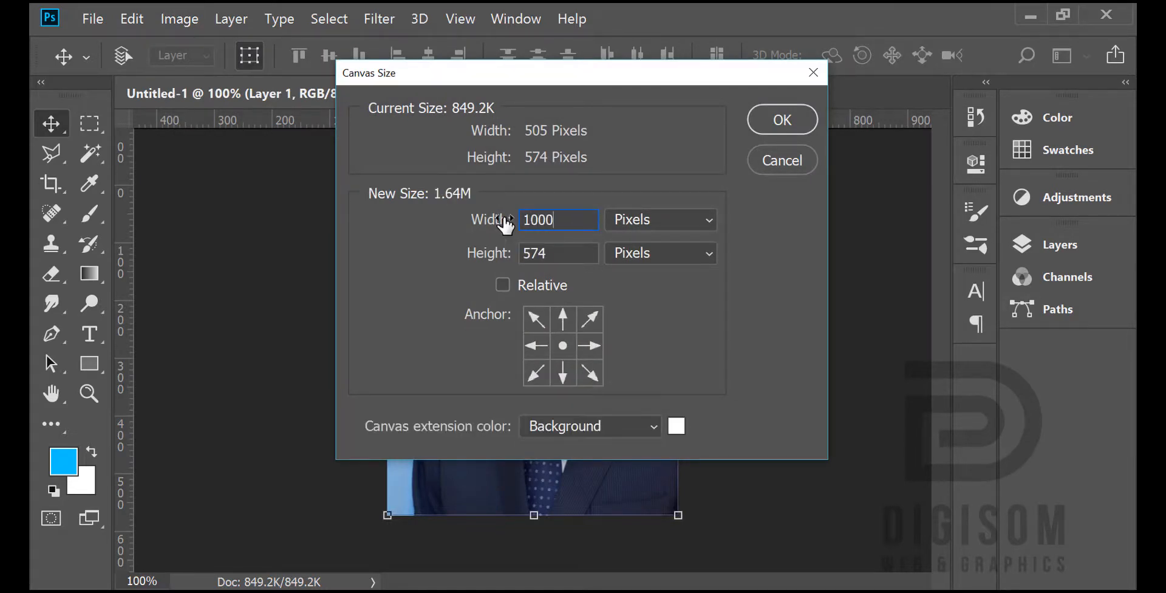
pyautogui.press('Tab')
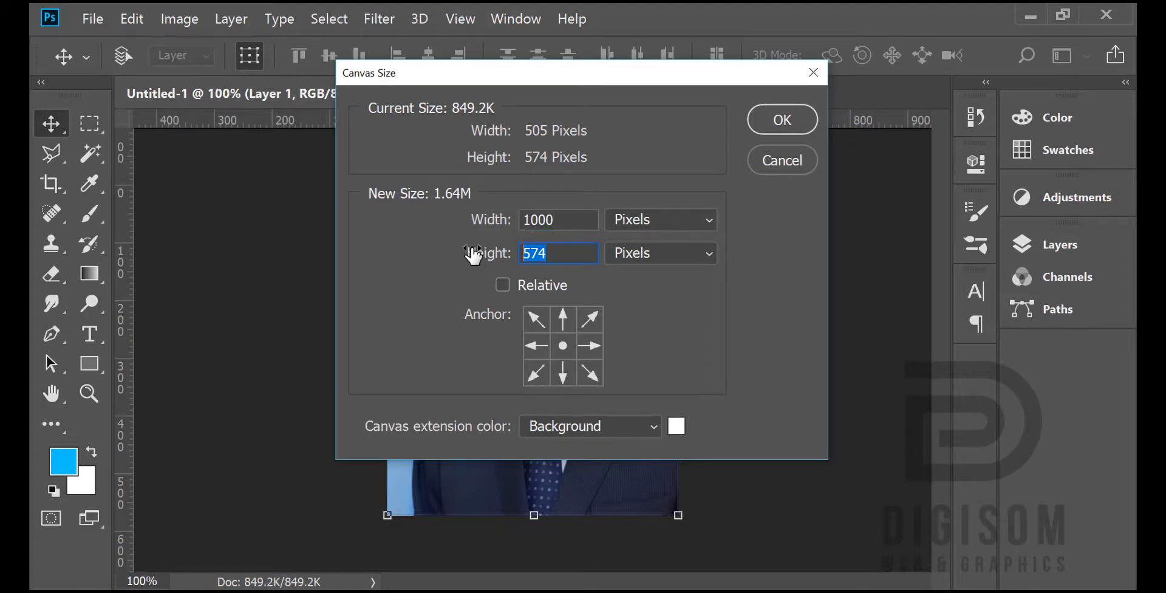
pyautogui.write('1000')
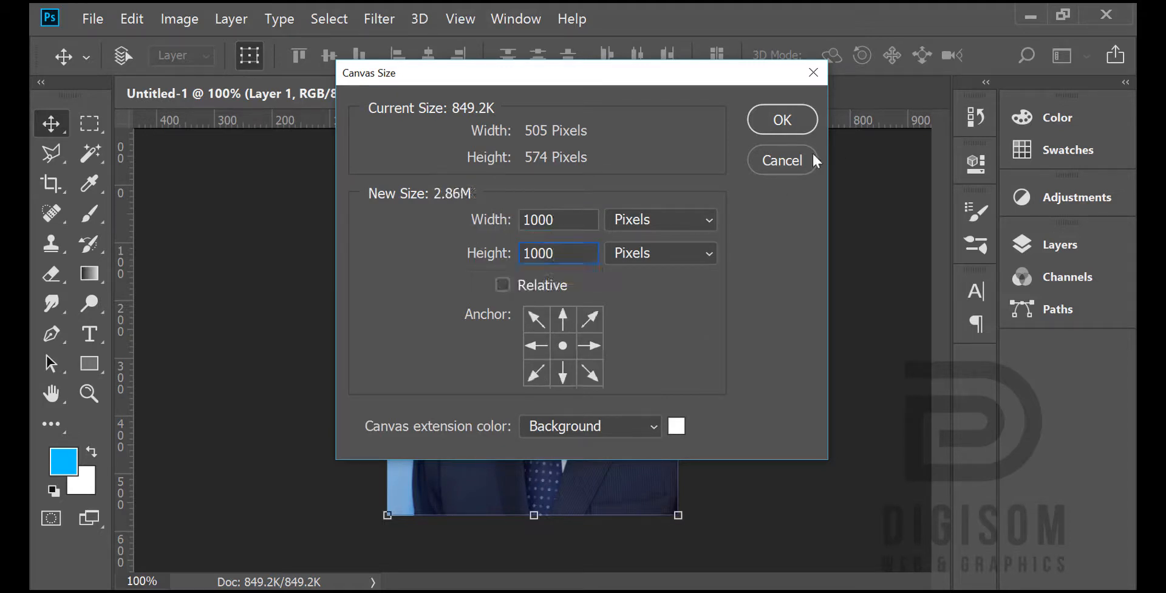
pyautogui.click(788, 125)
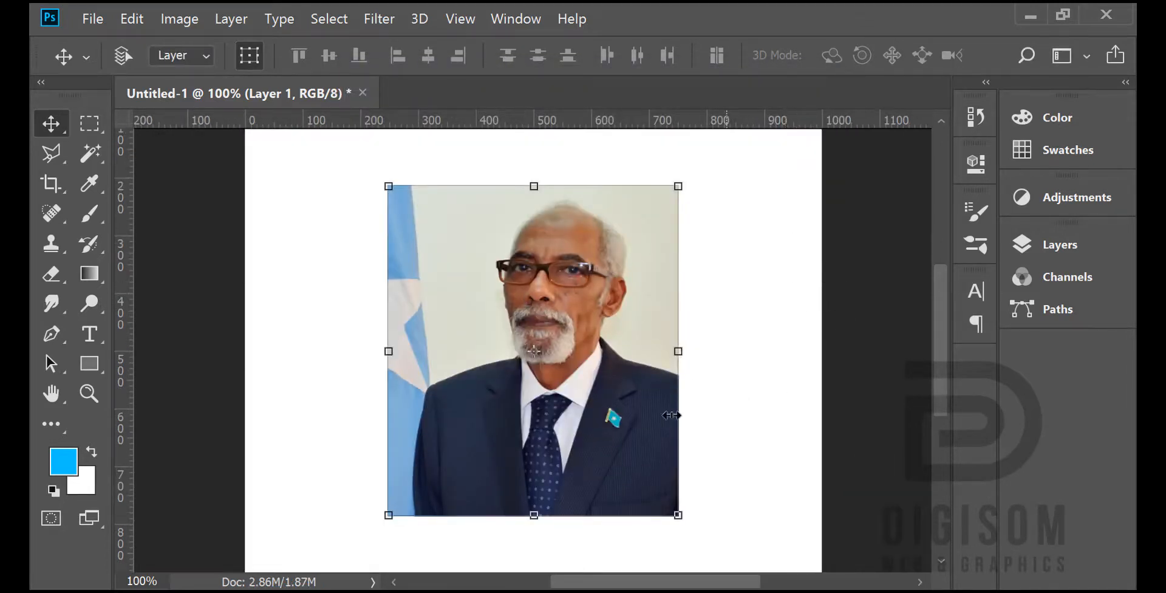
# Step: Move the portrait up and to the left on the canvas, leaving room beneath it for a caption
pyautogui.click(122, 580)
pyautogui.write('70')
pyautogui.press('Return')
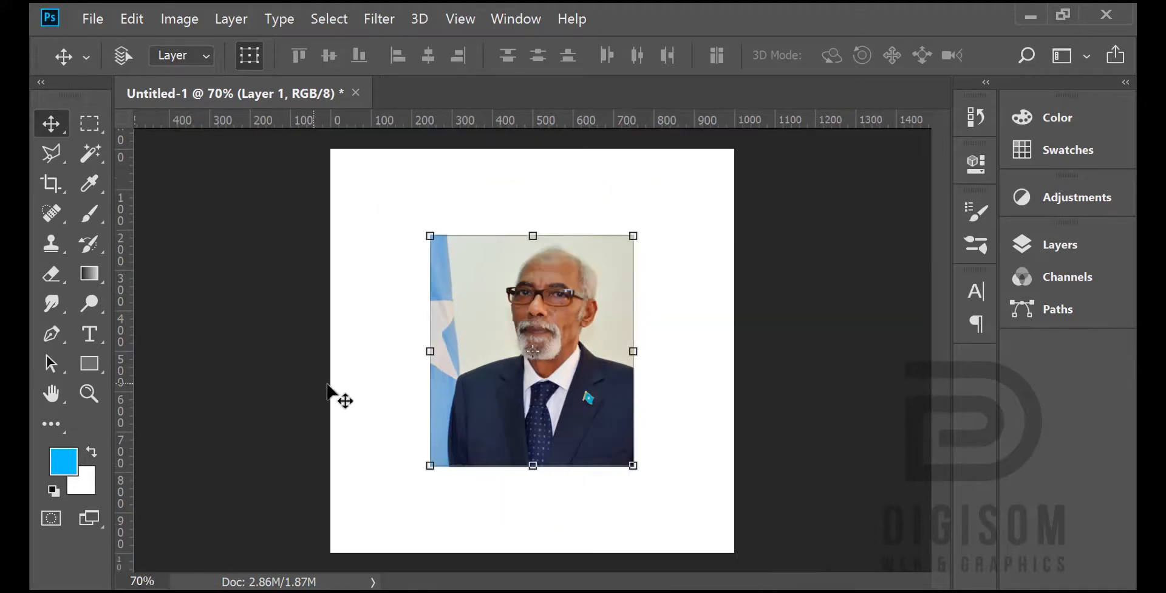
pyautogui.moveTo(581, 315); pyautogui.dragTo(526, 275)
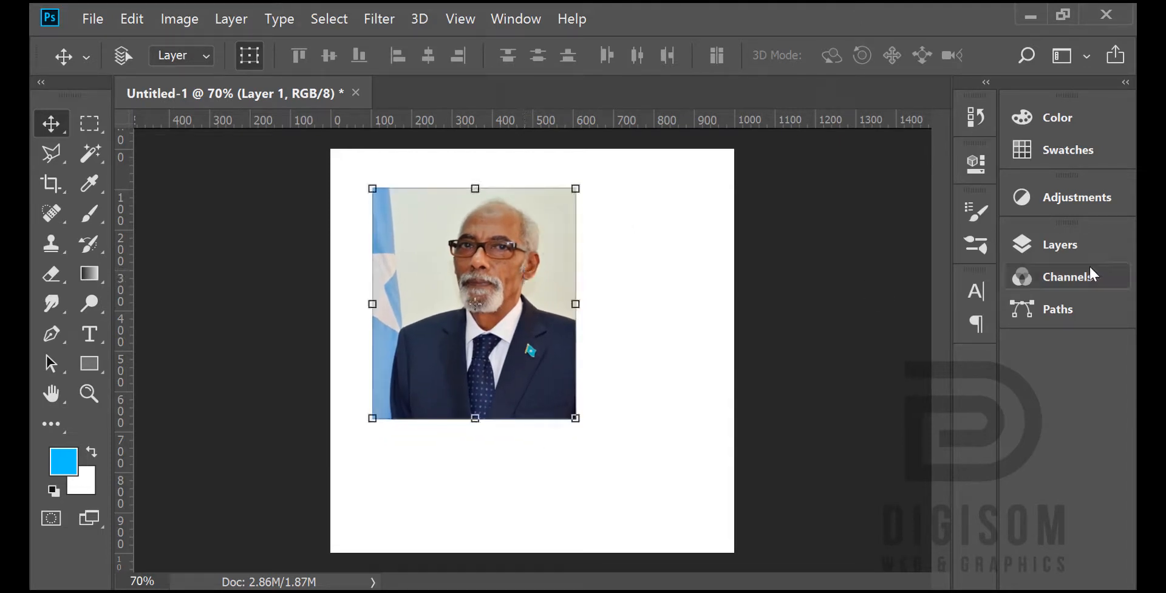
# Step: Hide the white Background layer so the canvas behind the portrait is transparent
pyautogui.click(1060, 244)
pyautogui.click(747, 363)
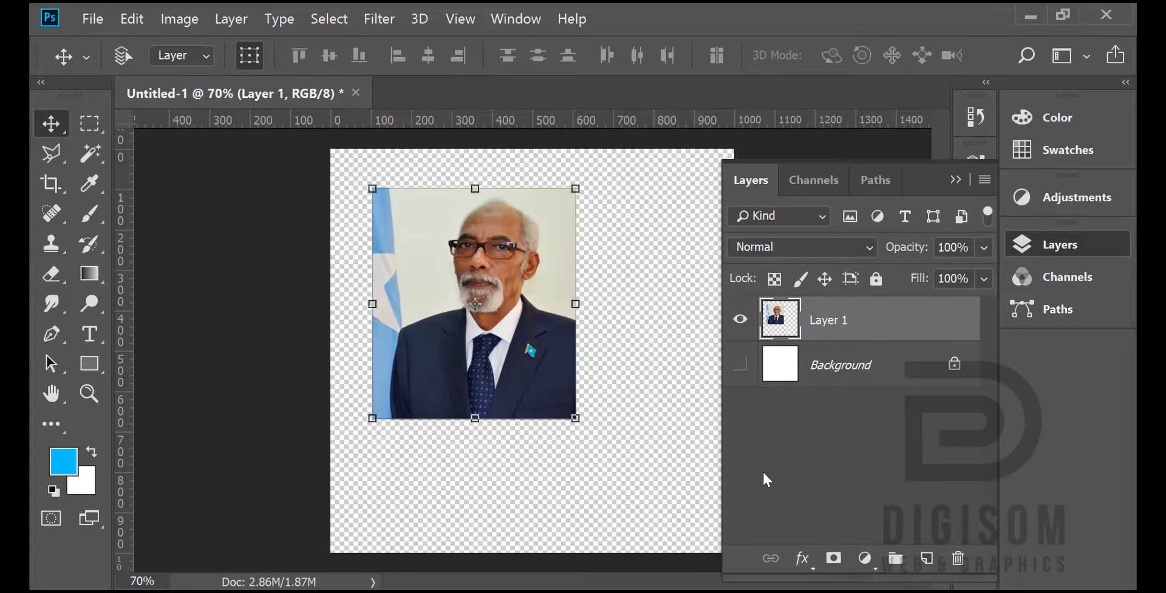
pyautogui.click(1070, 250)
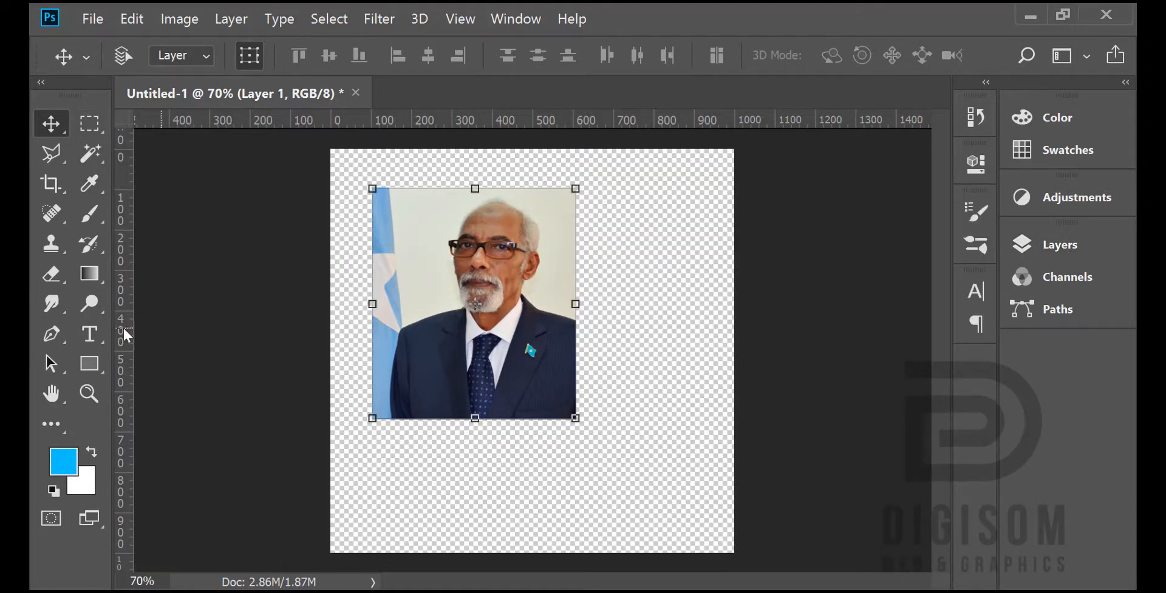
# Step: Add the two-line Bebas Neue caption "JAWAARI / HA JIRO" in a text box beneath the portrait and set its size to 95 px
pyautogui.click(91, 335)
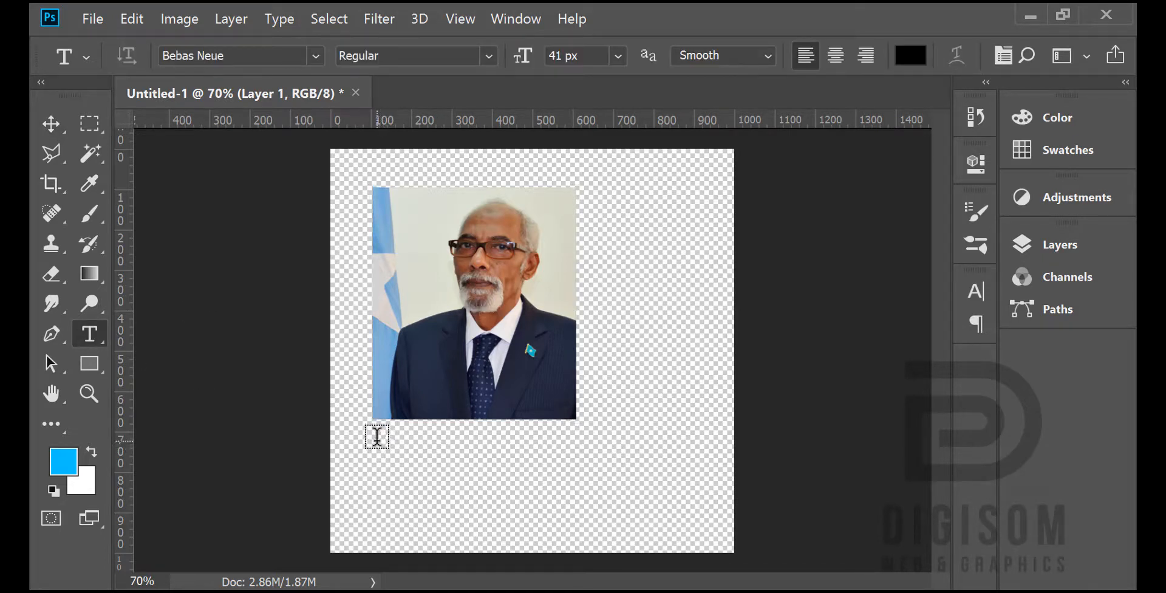
pyautogui.moveTo(385, 441); pyautogui.dragTo(690, 496)
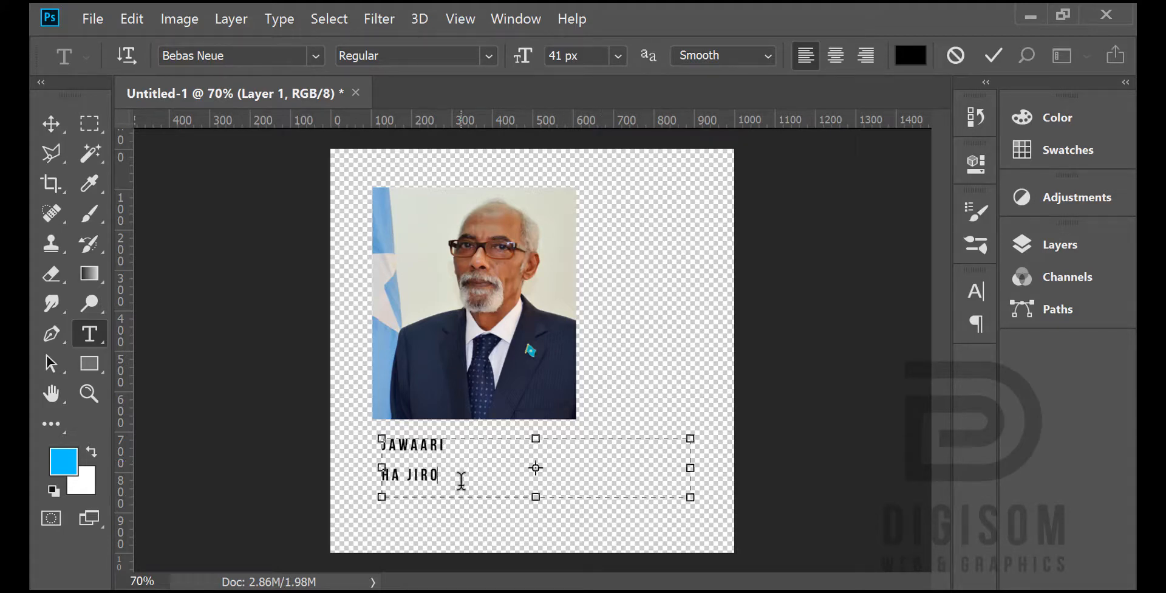
pyautogui.hotkey('ctrl', 'a')
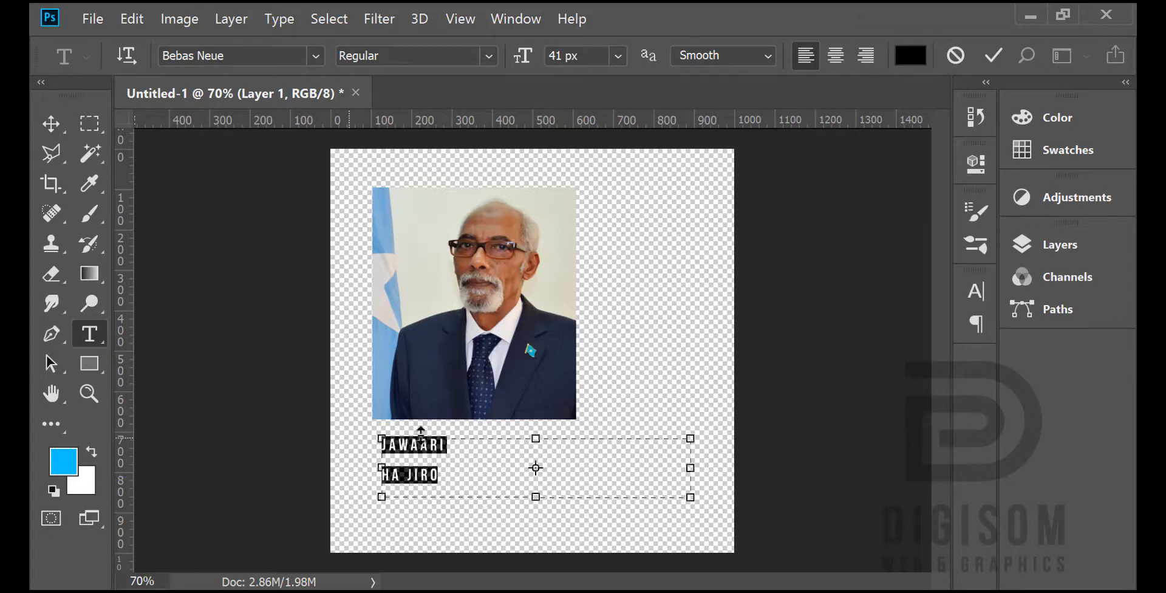
pyautogui.click(975, 297)
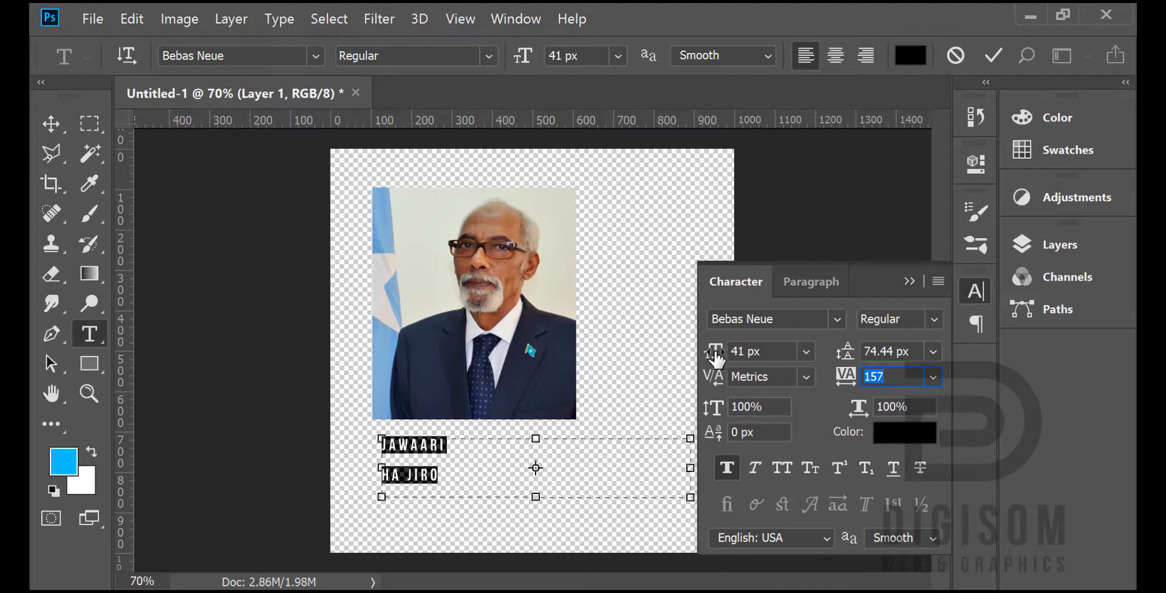
pyautogui.moveTo(715, 359); pyautogui.dragTo(778, 361)
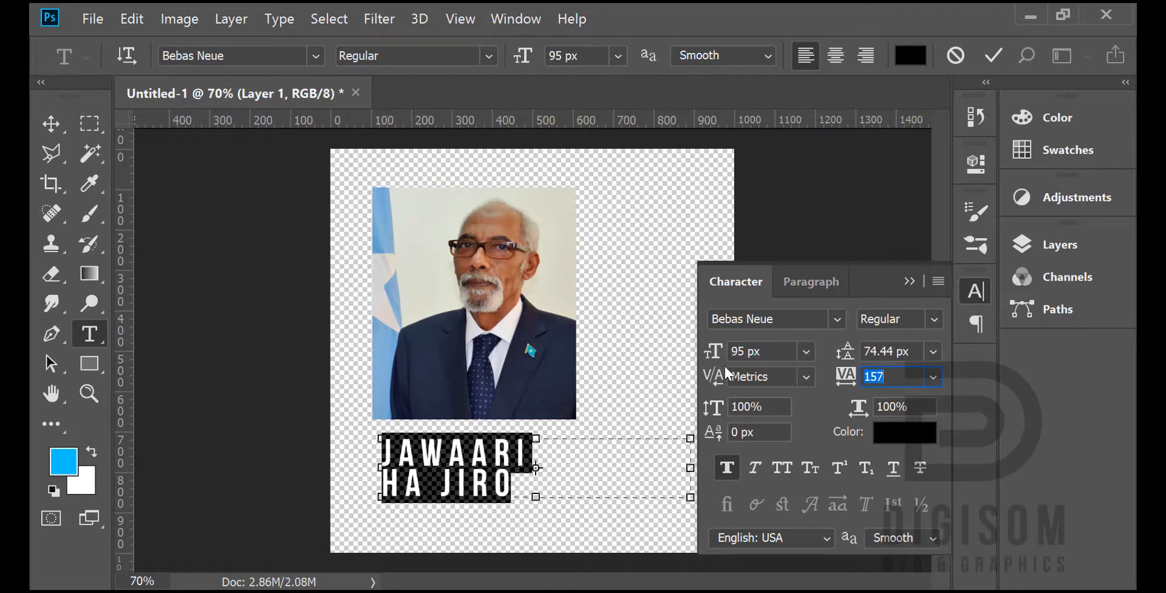
pyautogui.click(1054, 121)
pyautogui.click(1044, 120)
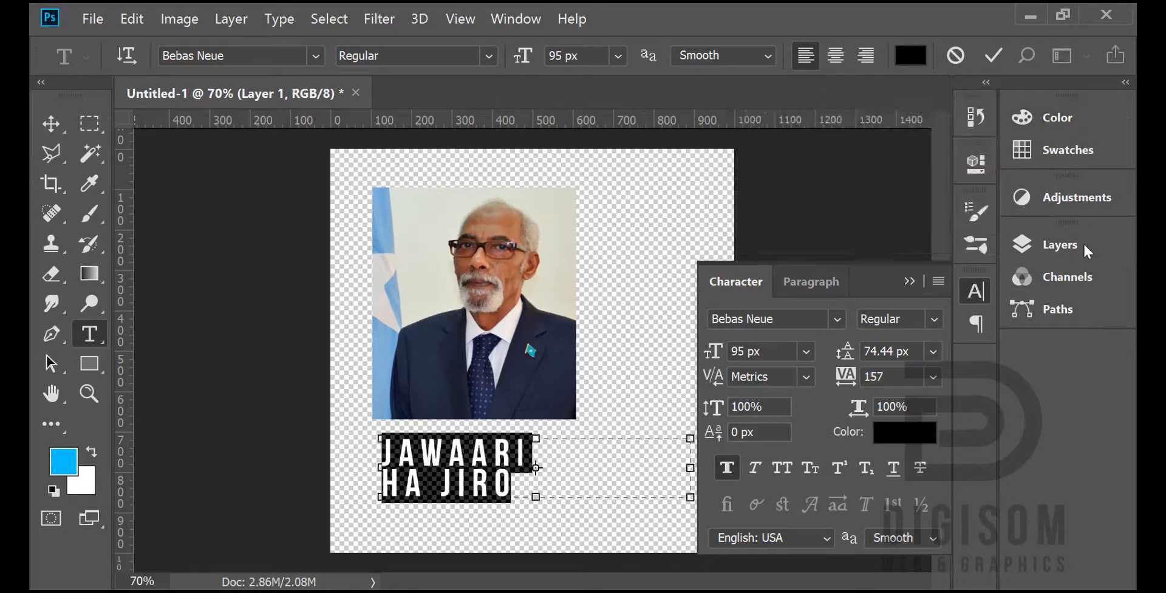
pyautogui.click(971, 293)
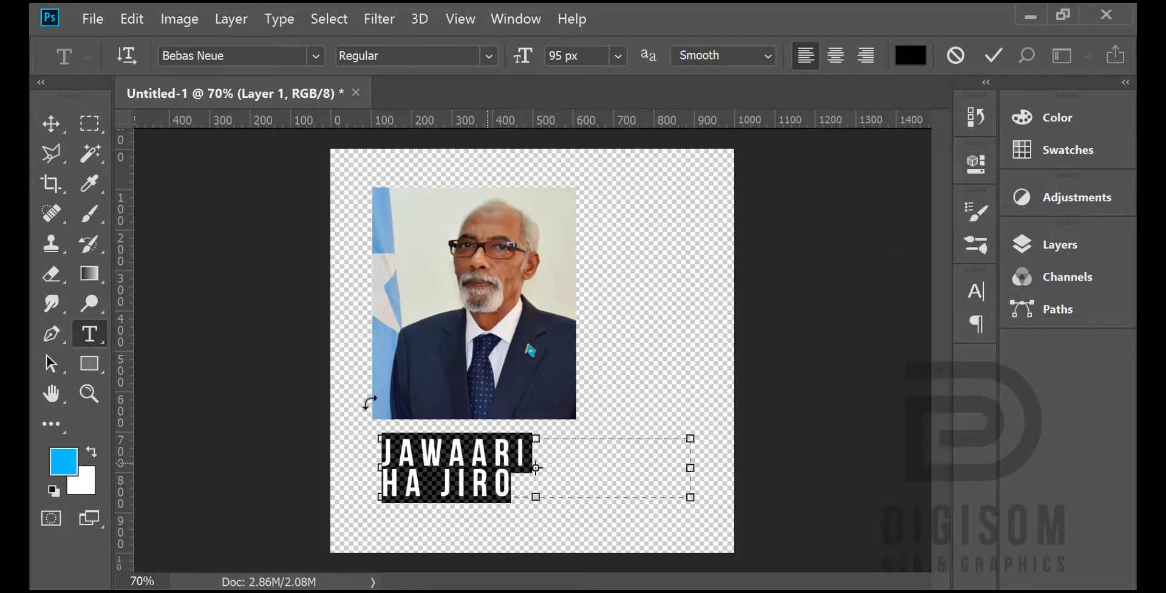
# Step: Turn off the transform controls and align the caption with the portrait's left edge
pyautogui.click(51, 125)
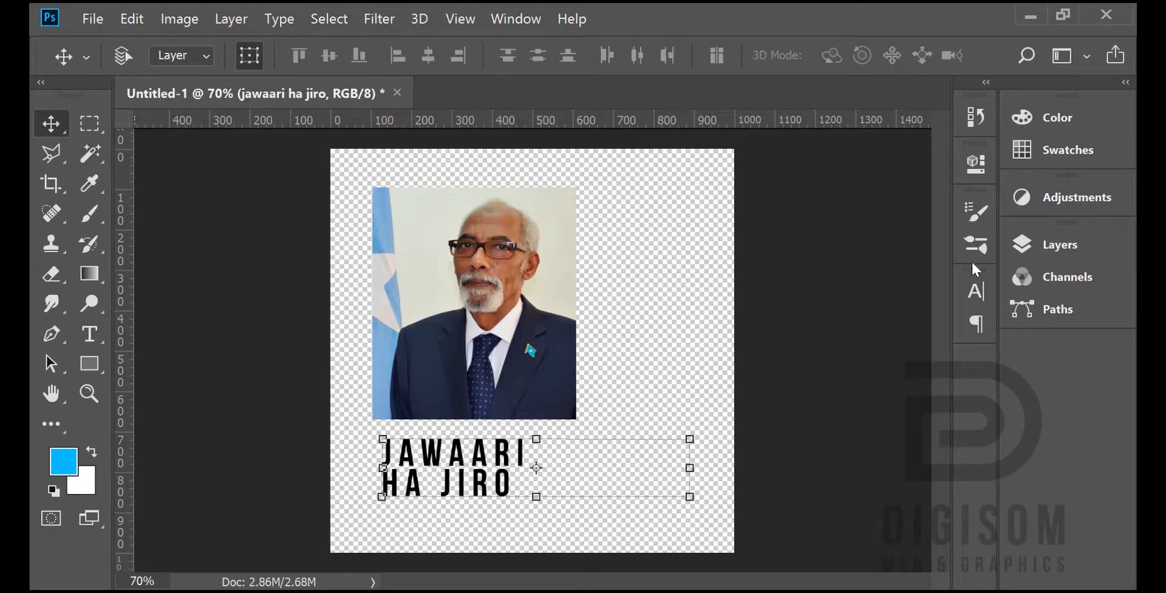
pyautogui.click(249, 55)
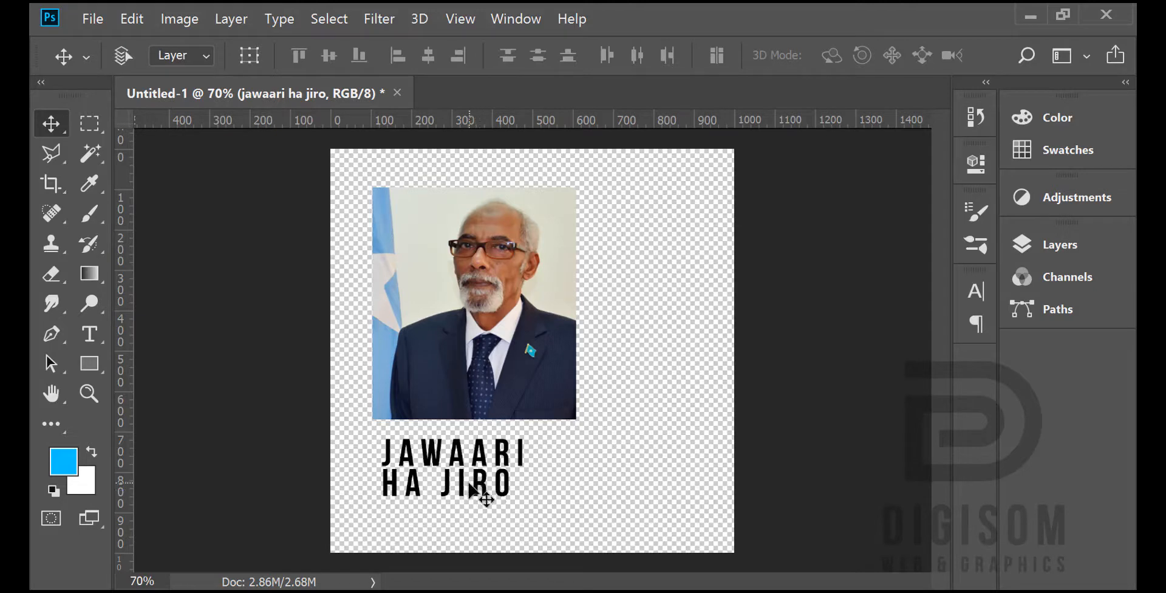
pyautogui.moveTo(479, 489); pyautogui.dragTo(467, 482)
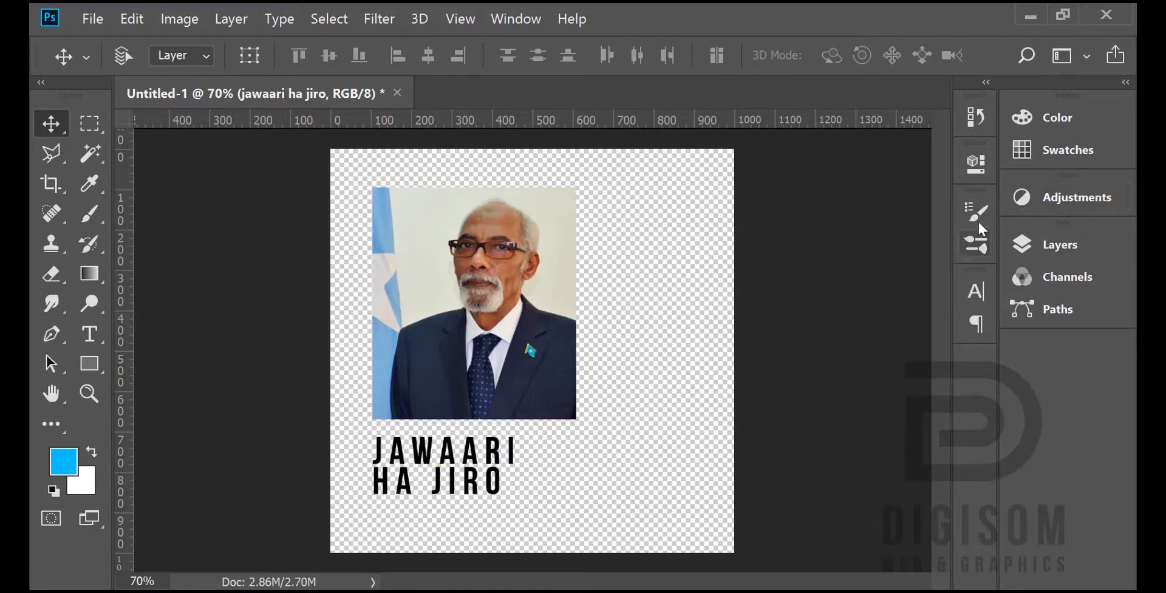
pyautogui.click(975, 290)
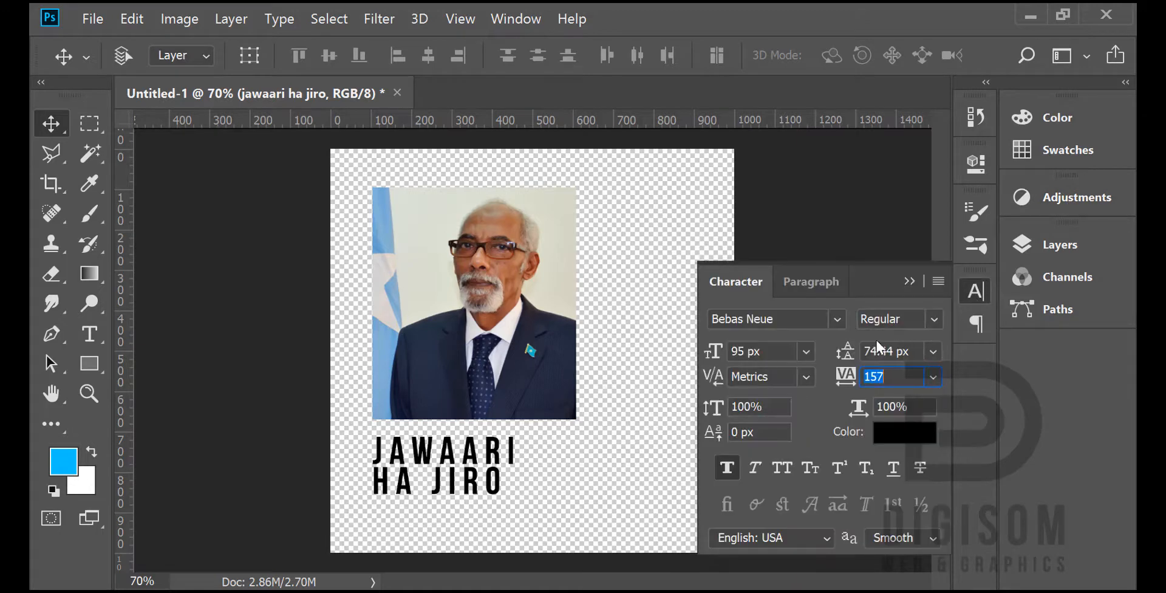
pyautogui.click(1060, 246)
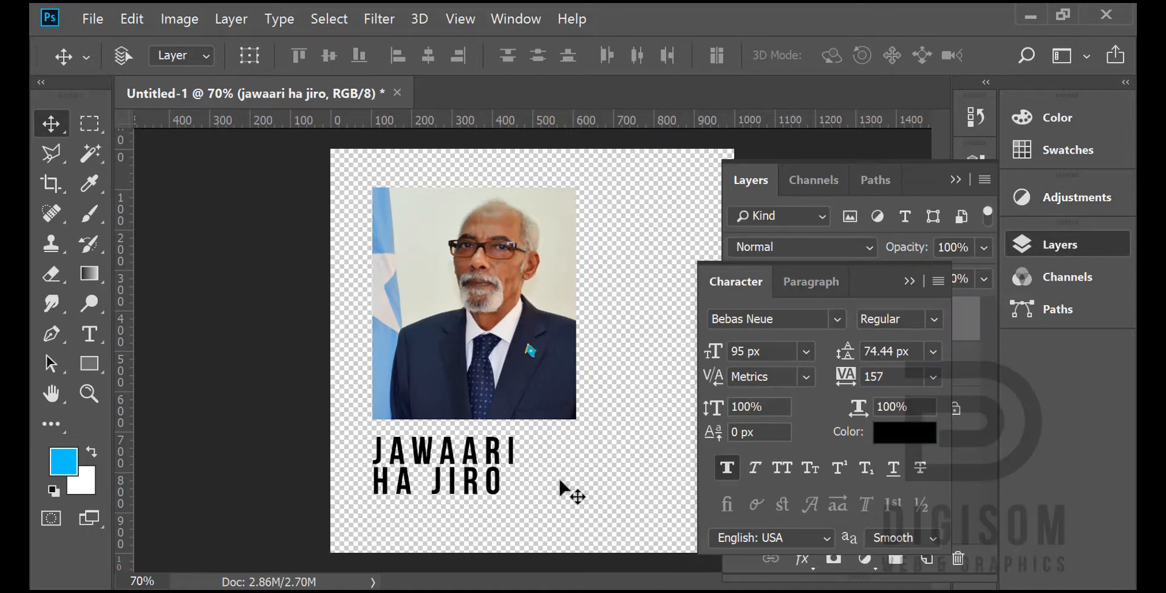
pyautogui.click(1063, 249)
pyautogui.click(977, 289)
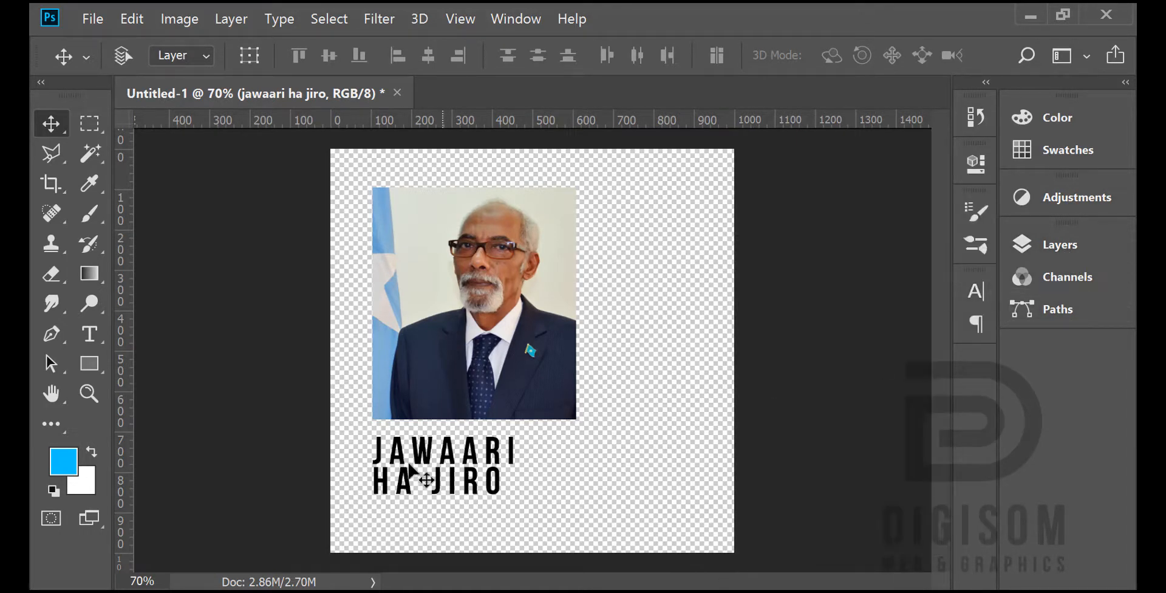
# Step: Reduce the caption's second line, "HA JIRO", to 57 px
pyautogui.click(89, 333)
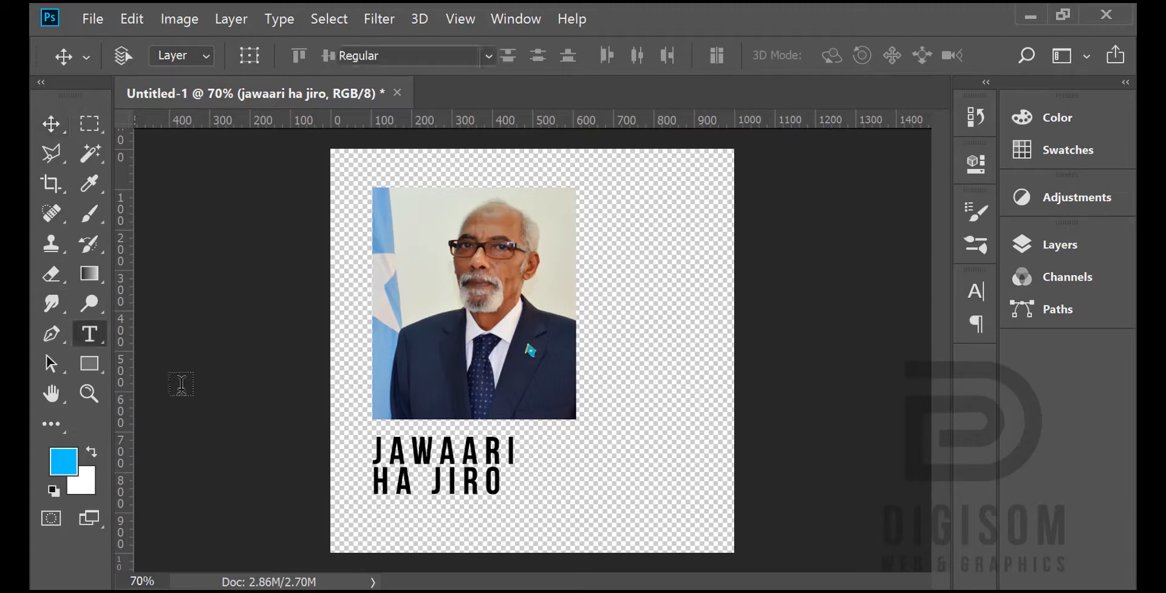
pyautogui.click(391, 483)
pyautogui.moveTo(376, 486); pyautogui.dragTo(340, 469)
pyautogui.hotkey('ctrl', 'z')
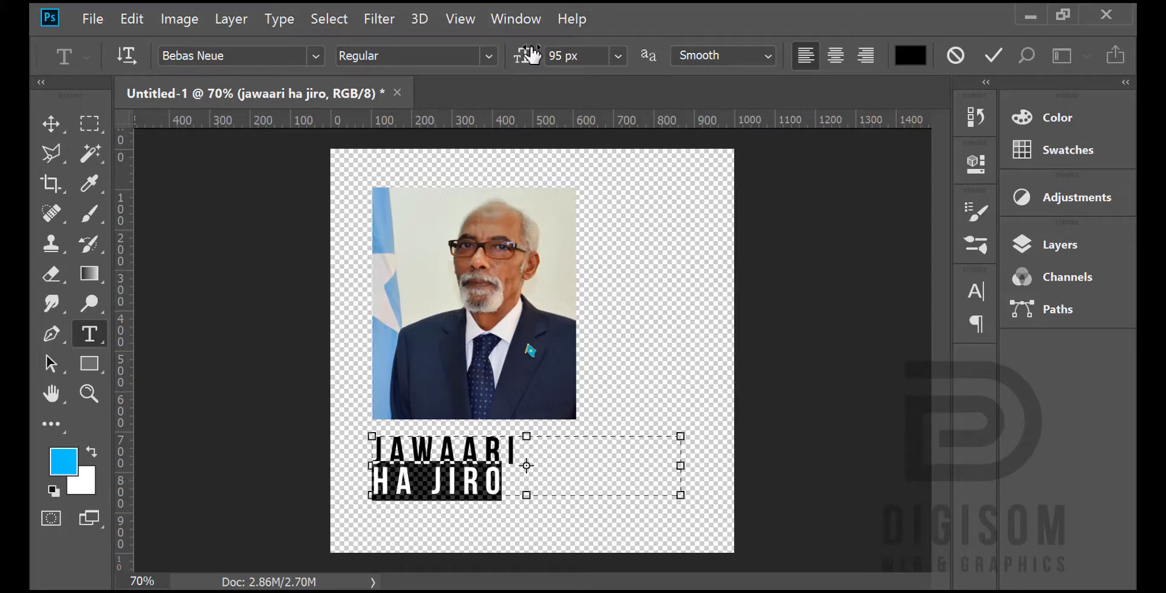
pyautogui.moveTo(531, 55); pyautogui.dragTo(487, 63)
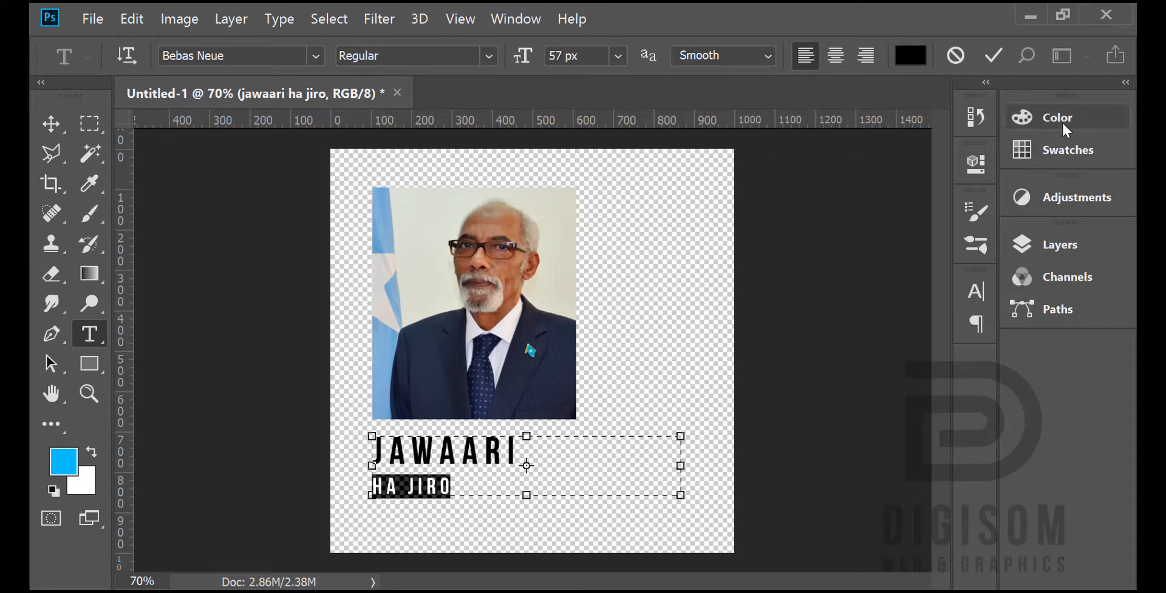
# Step: Set the "HA JIRO" line's leading to 55.44 px and its tracking to 197, and commit the text
pyautogui.click(1065, 248)
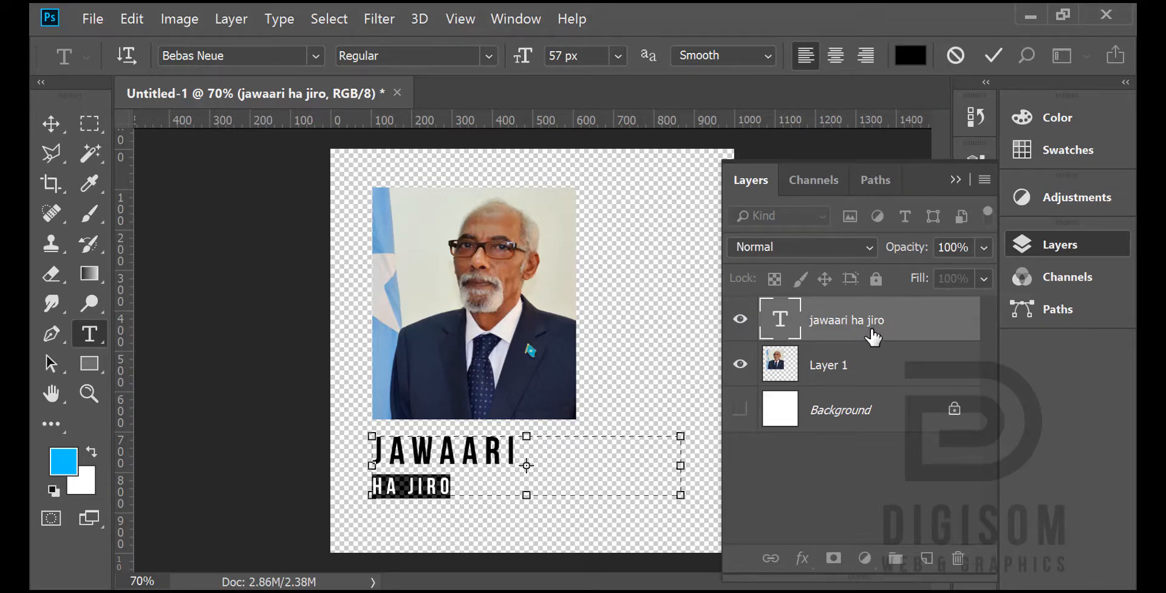
pyautogui.click(1039, 245)
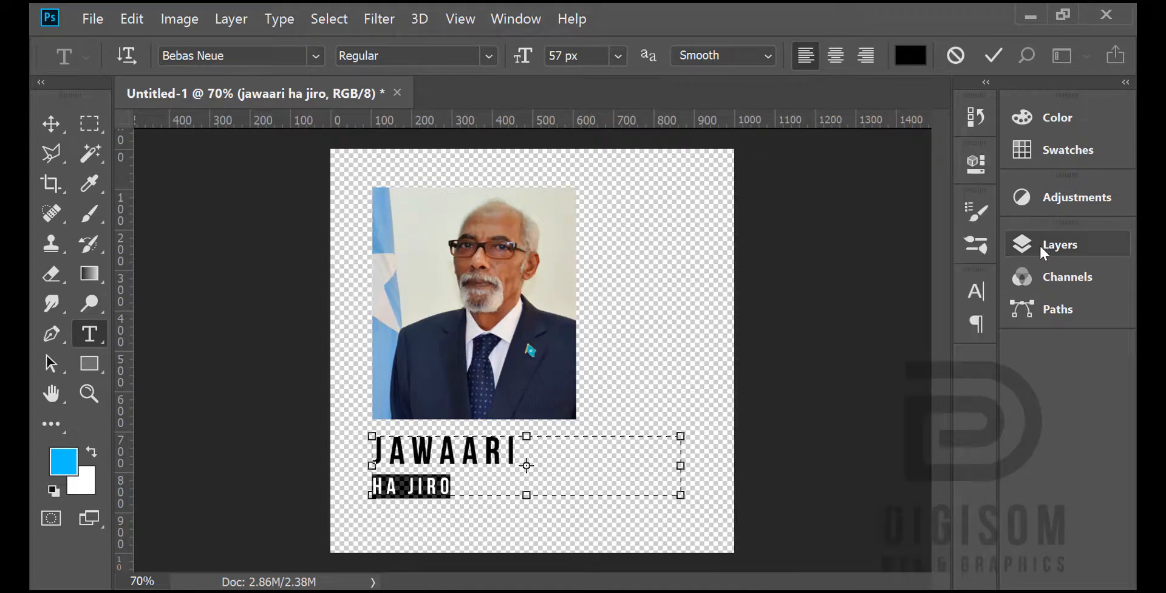
pyautogui.click(975, 292)
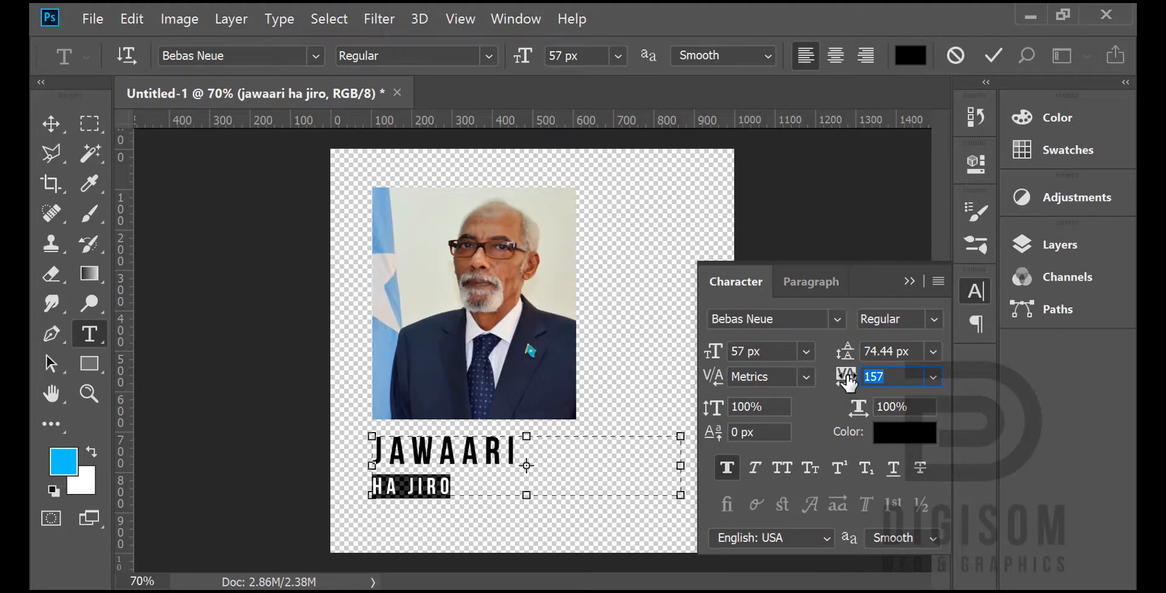
pyautogui.moveTo(849, 381)
pyautogui.mouseDown()
pyautogui.moveTo(839, 383)
pyautogui.moveTo(851, 385)
pyautogui.moveTo(846, 353)
pyautogui.moveTo(830, 357)
pyautogui.mouseUp()
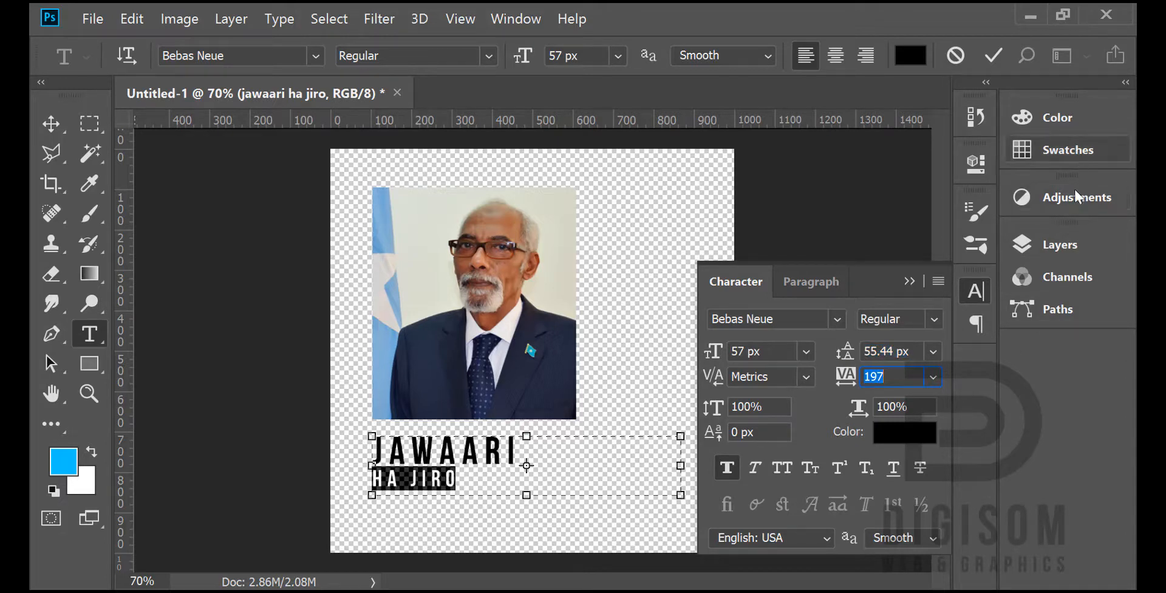
pyautogui.click(971, 292)
pyautogui.click(54, 123)
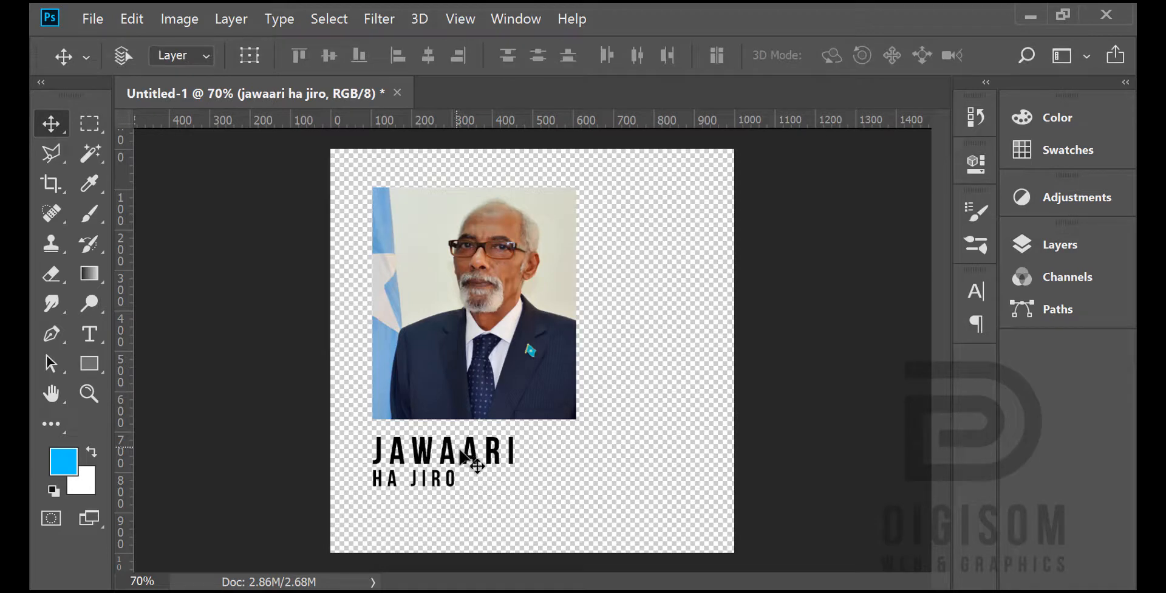
pyautogui.moveTo(461, 451)
pyautogui.mouseDown()
pyautogui.moveTo(471, 449)
pyautogui.moveTo(460, 449)
pyautogui.mouseUp()
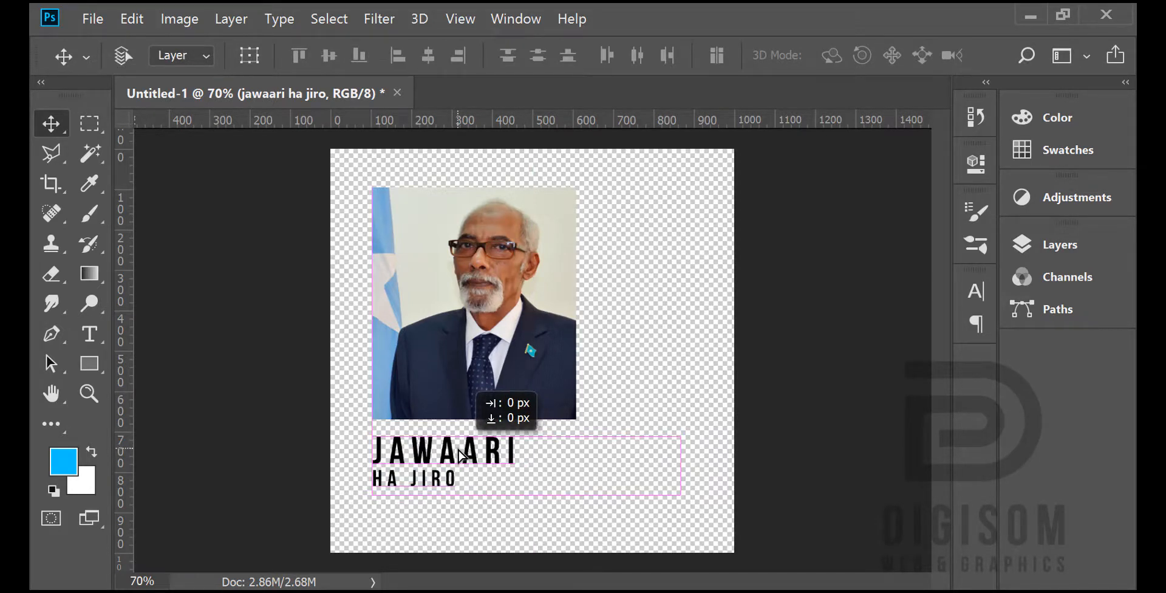
pyautogui.moveTo(459, 450); pyautogui.dragTo(461, 450)
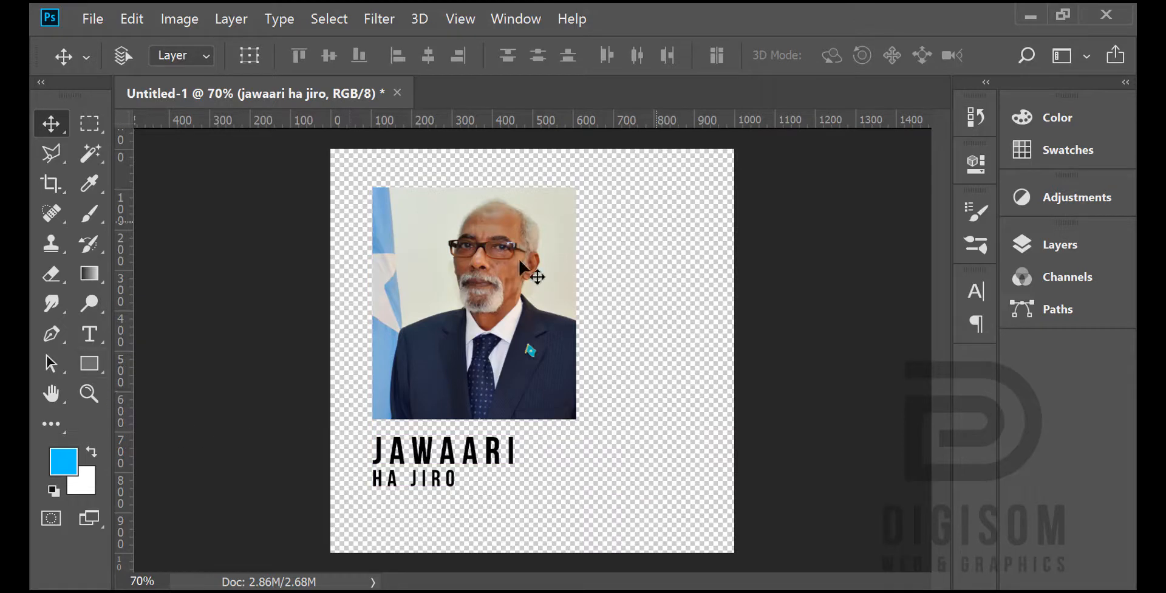
# Step: Draw a rectangle about 578 × 825 px enclosing the portrait and caption, and fill it with bright blue
pyautogui.click(90, 363)
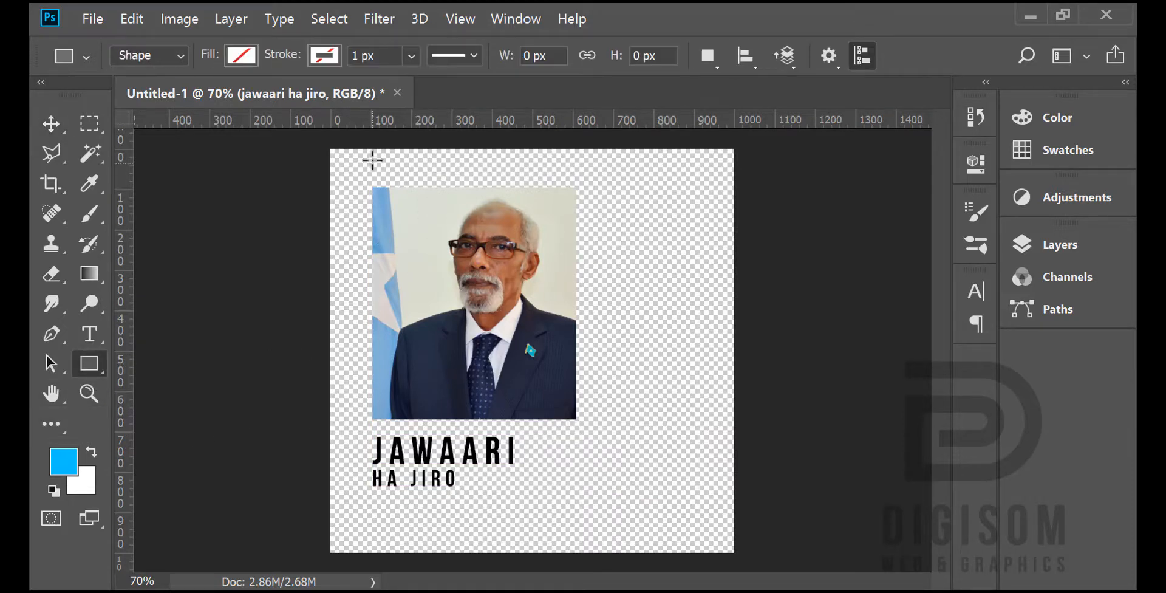
pyautogui.moveTo(360, 175); pyautogui.dragTo(592, 505)
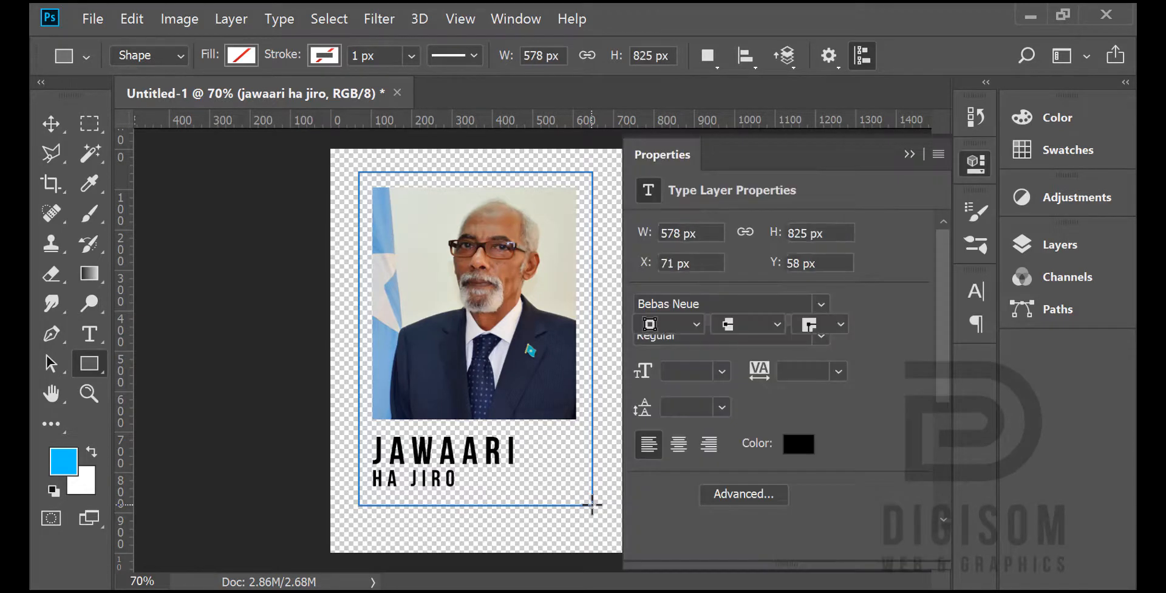
pyautogui.click(649, 292)
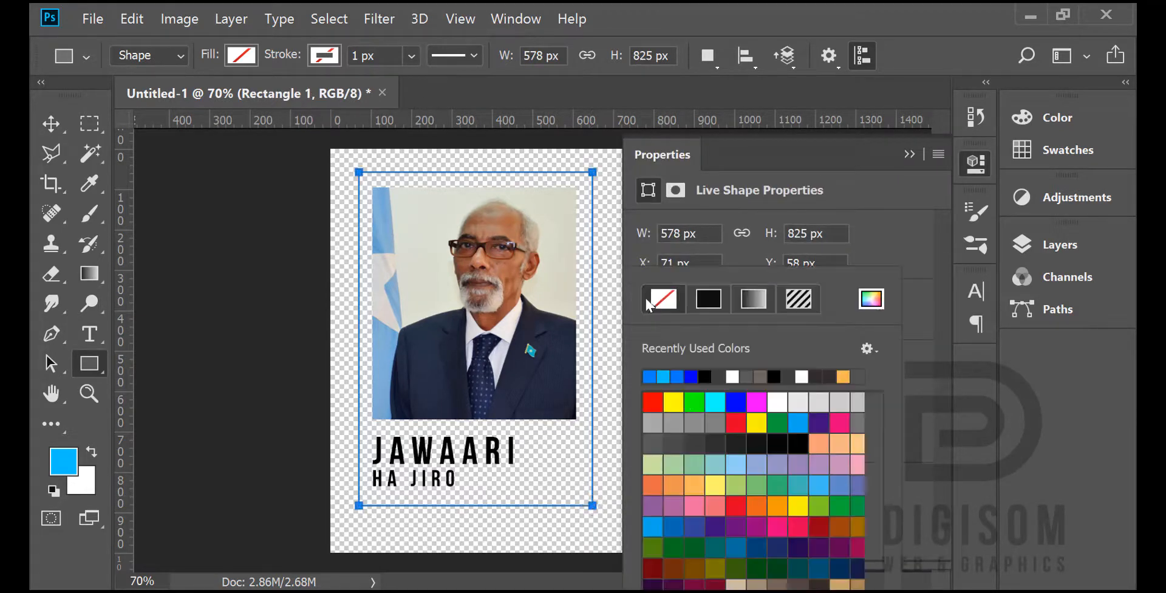
pyautogui.click(650, 376)
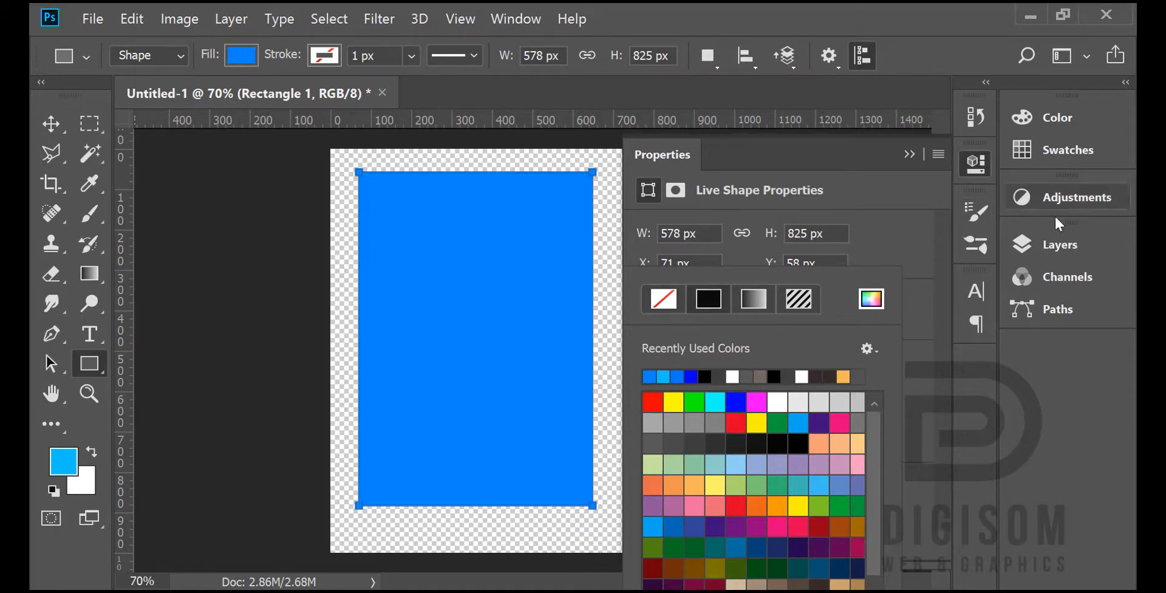
# Step: Move the blue rectangle's layer below the portrait layer, just above the Background
pyautogui.click(1059, 245)
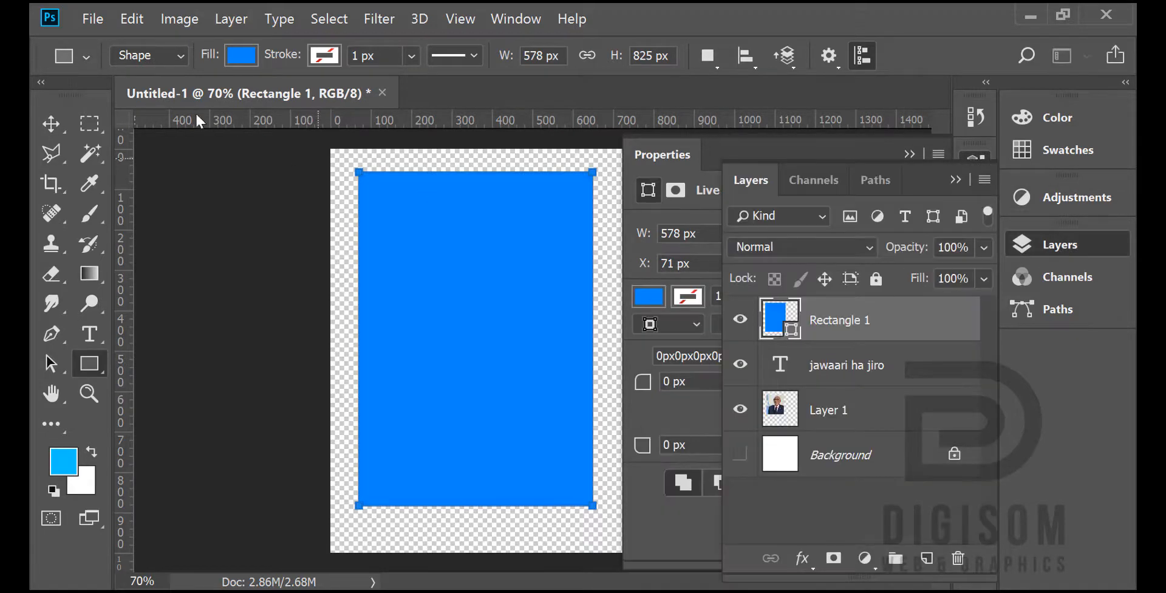
pyautogui.click(51, 124)
pyautogui.click(1056, 246)
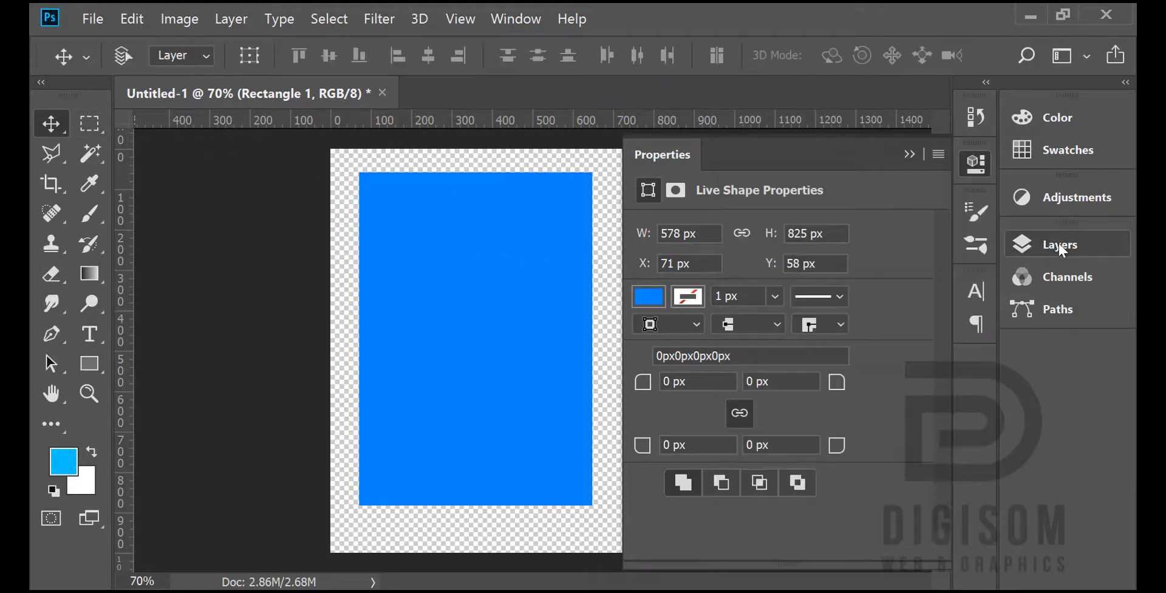
pyautogui.click(1059, 245)
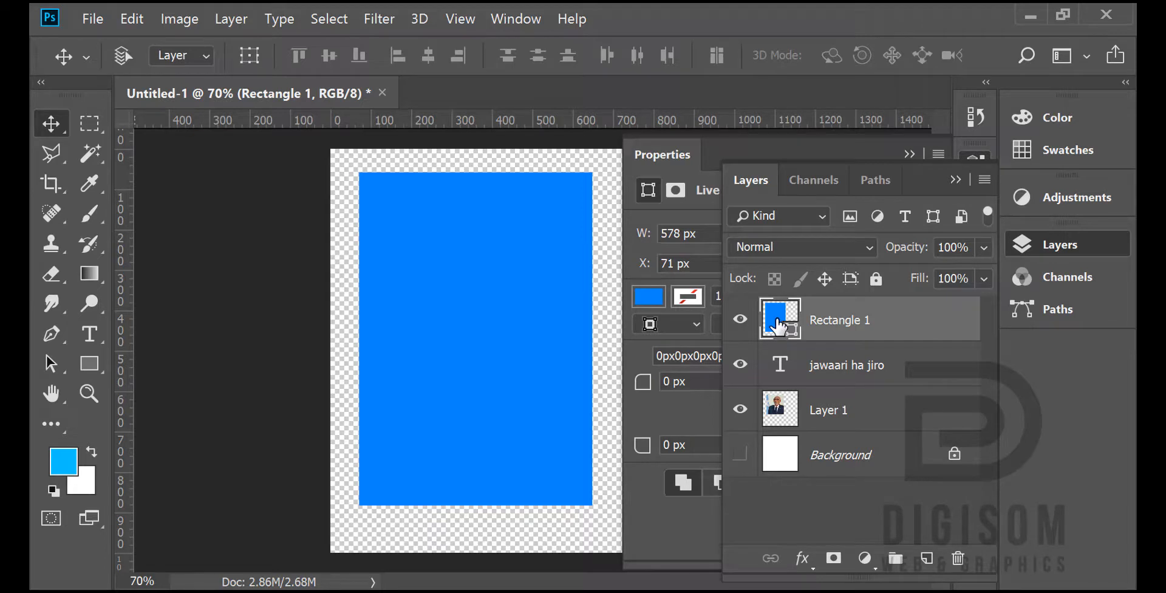
pyautogui.moveTo(779, 328); pyautogui.dragTo(780, 425)
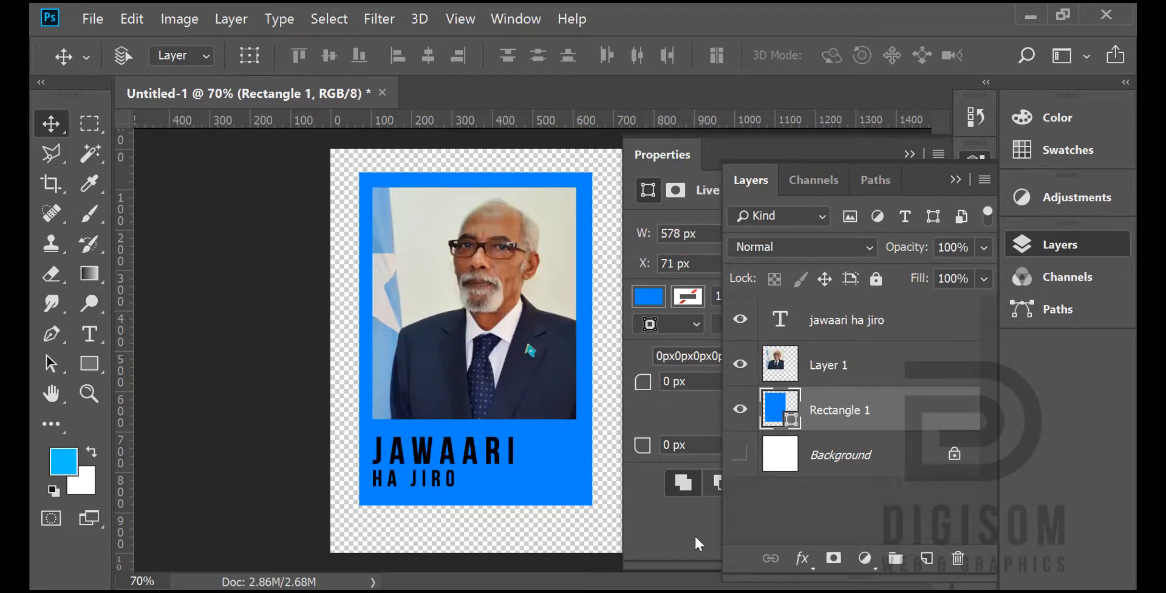
pyautogui.click(1061, 248)
# Step: Select the portrait's layer, Layer 1
pyautogui.click(1061, 245)
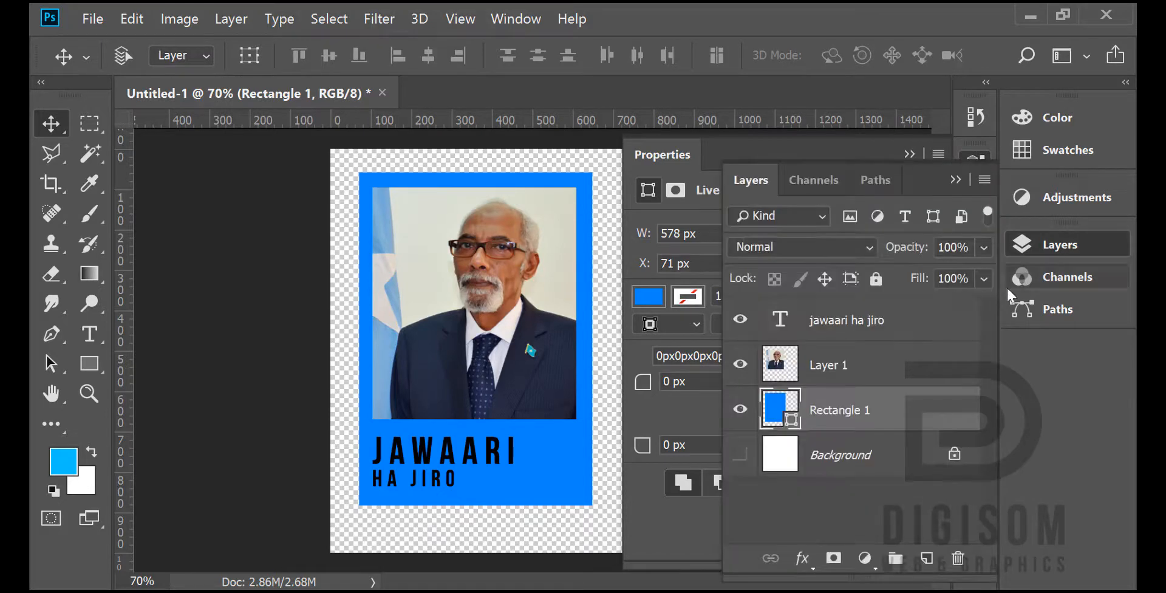
pyautogui.click(777, 364)
pyautogui.click(1063, 244)
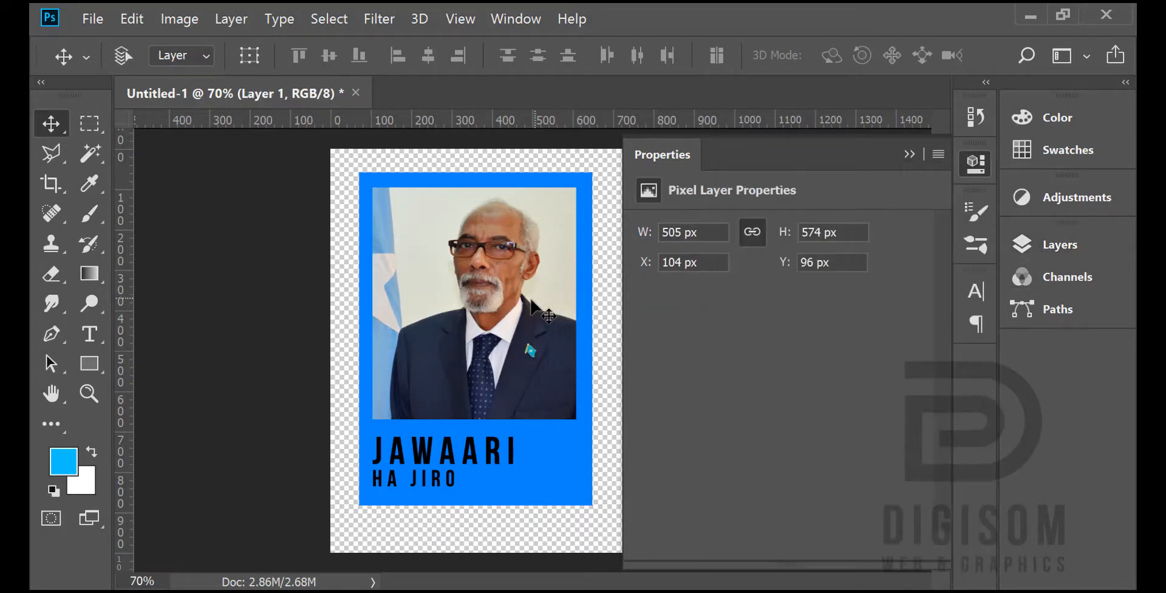
pyautogui.moveTo(527, 301); pyautogui.dragTo(523, 301)
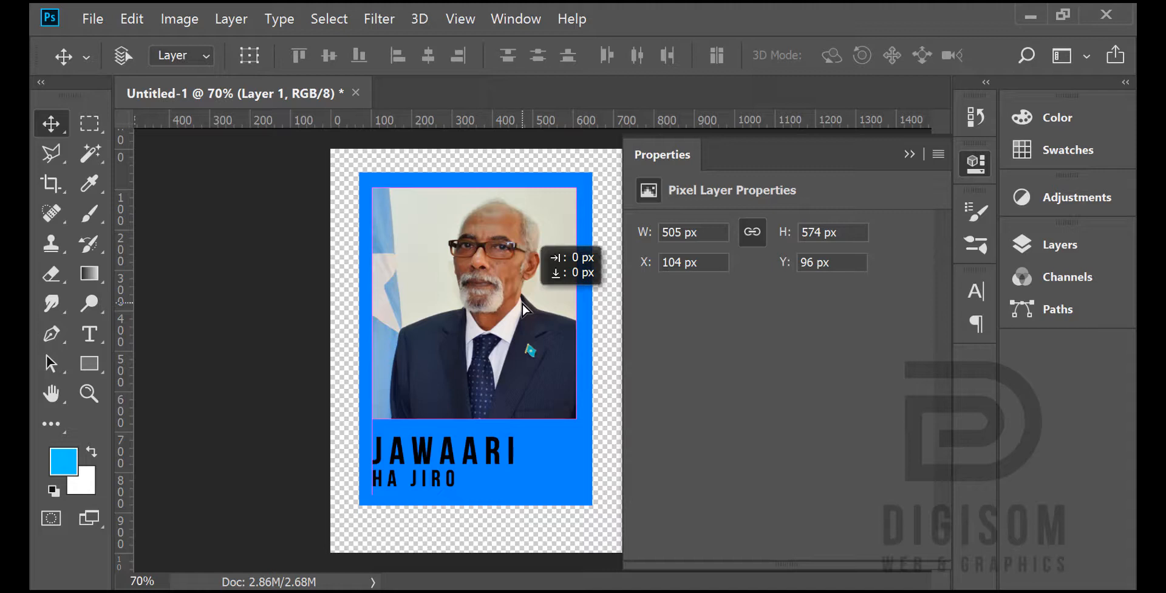
pyautogui.moveTo(522, 304); pyautogui.dragTo(522, 304)
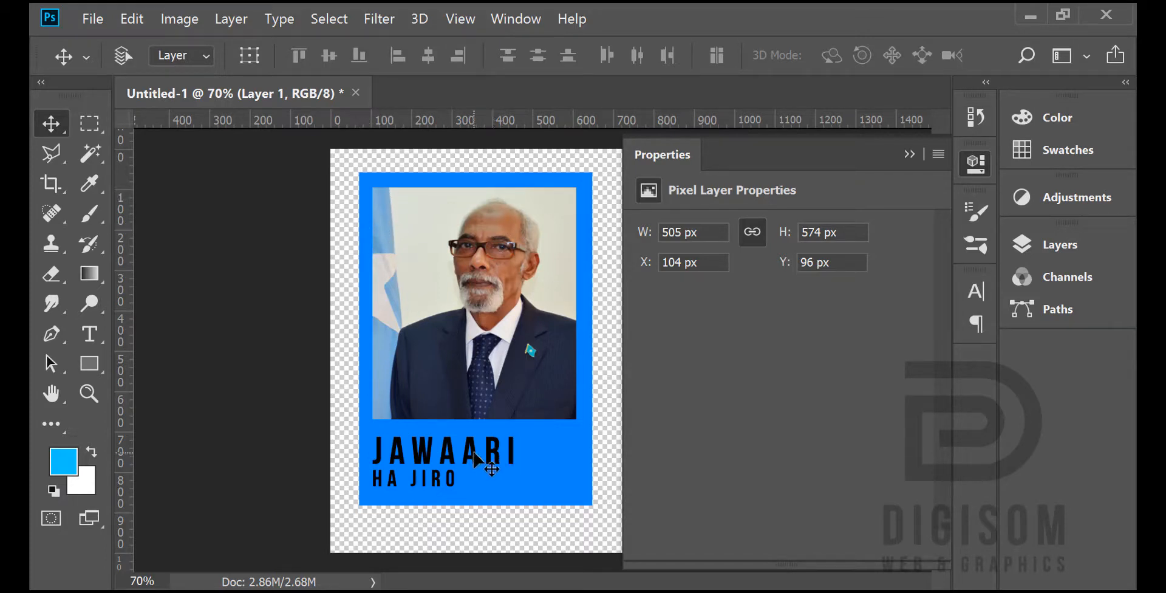
pyautogui.click(976, 292)
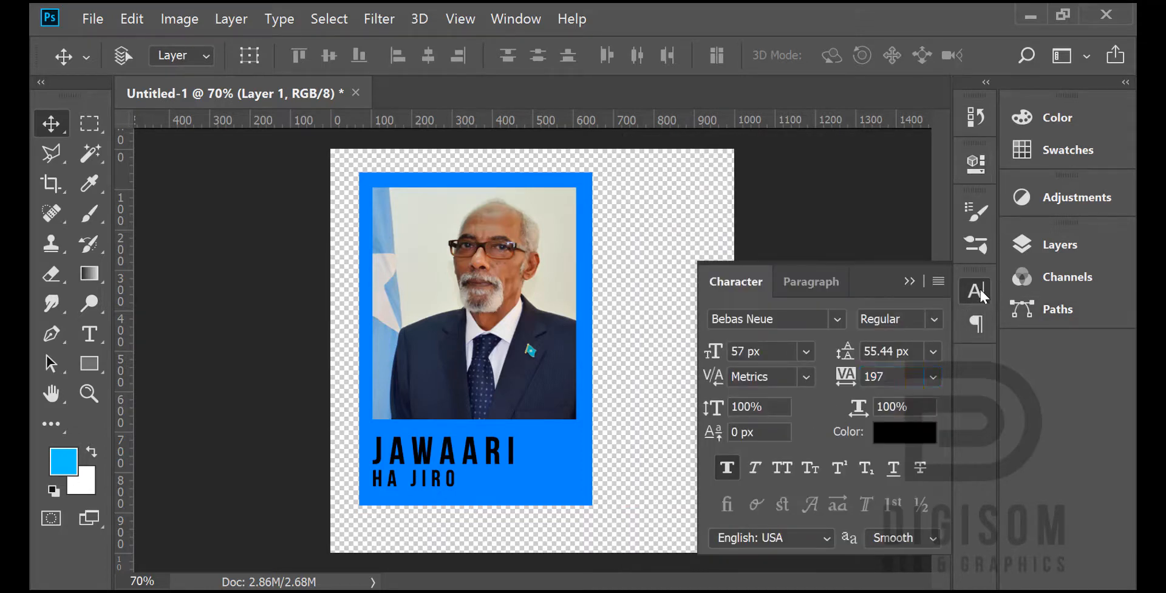
pyautogui.click(979, 287)
# Step: Select the caption's text layer and nudge the two lines of text slightly upward on the blue rectangle
pyautogui.click(1049, 246)
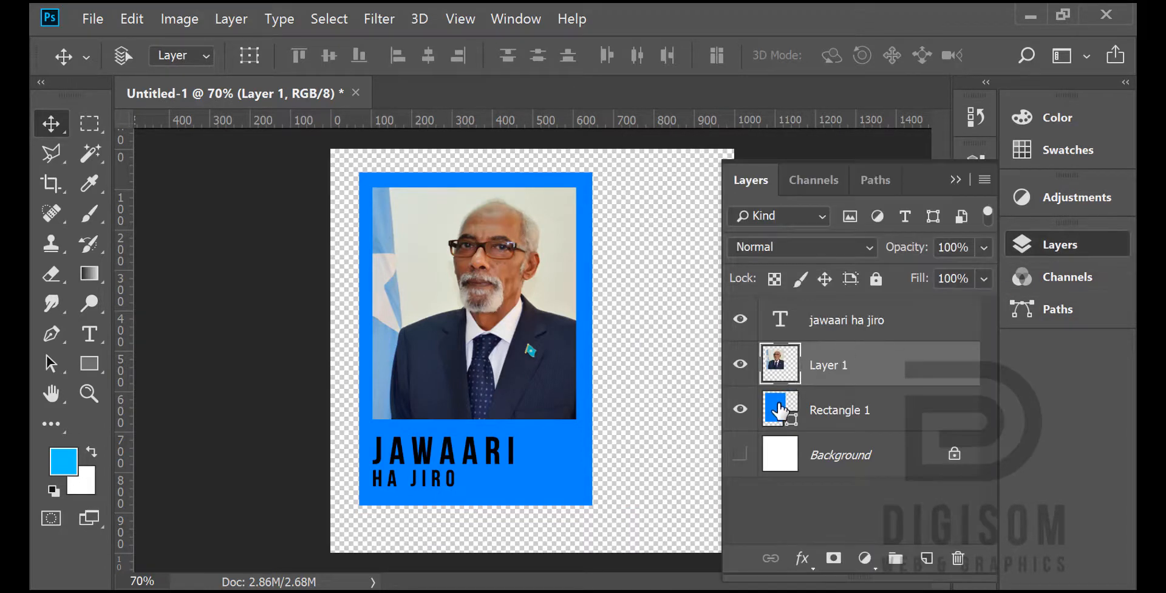
pyautogui.click(868, 320)
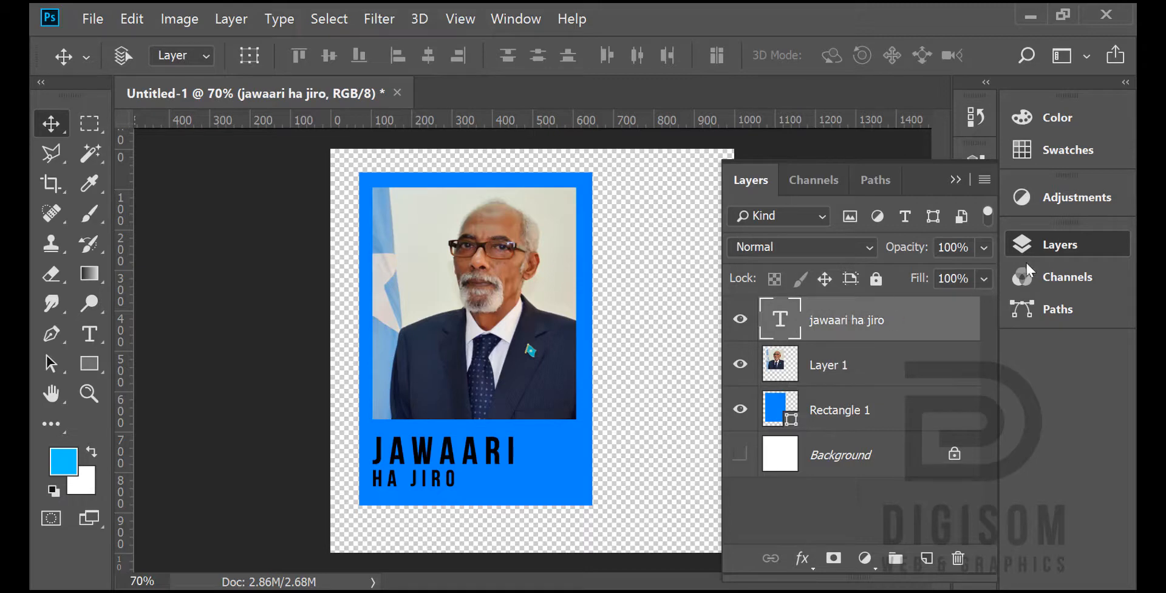
pyautogui.click(1045, 246)
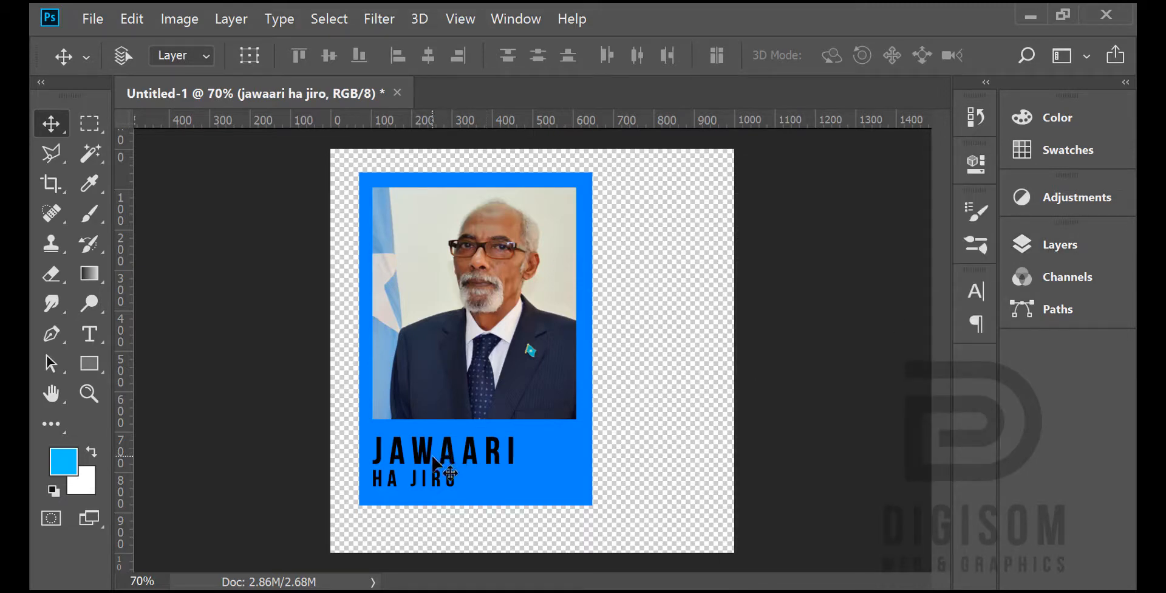
pyautogui.moveTo(432, 456)
pyautogui.mouseDown()
pyautogui.moveTo(447, 457)
pyautogui.moveTo(431, 454)
pyautogui.mouseUp()
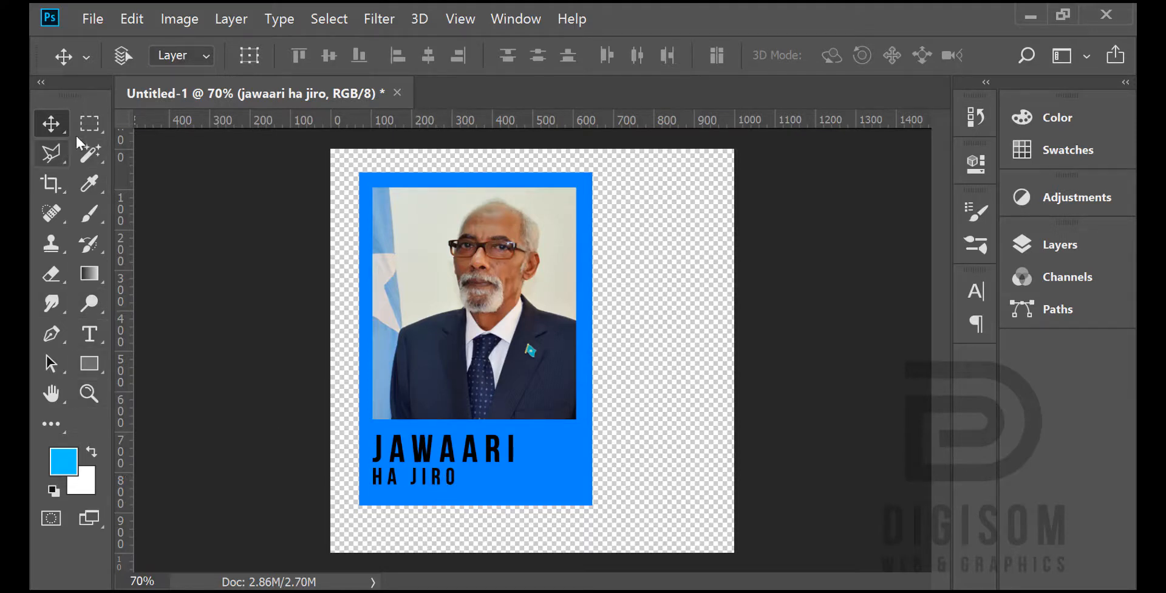
# Step: Scale the blue Rectangle 1 to 99.27% height by raising its lower edge, and apply the transformation
pyautogui.click(1069, 246)
pyautogui.click(820, 410)
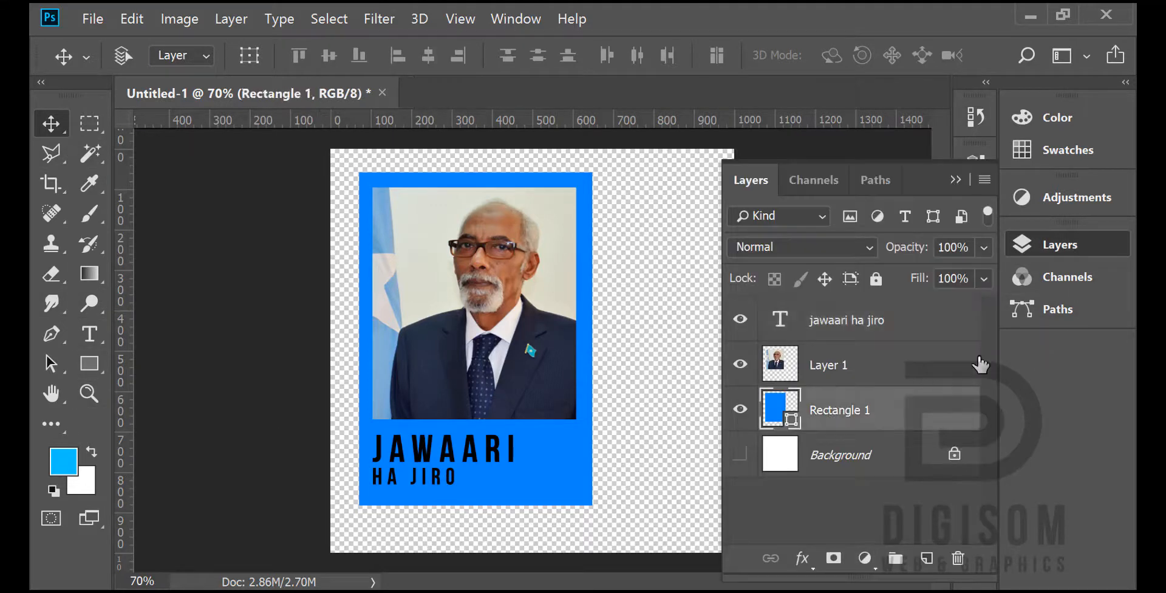
pyautogui.click(1061, 246)
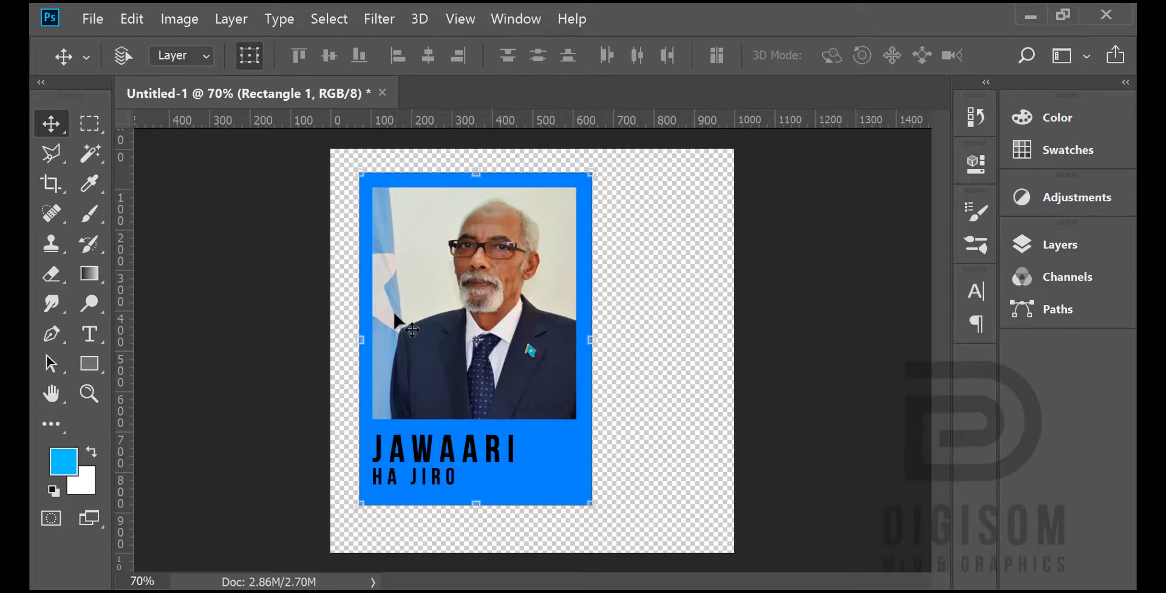
pyautogui.click(474, 504)
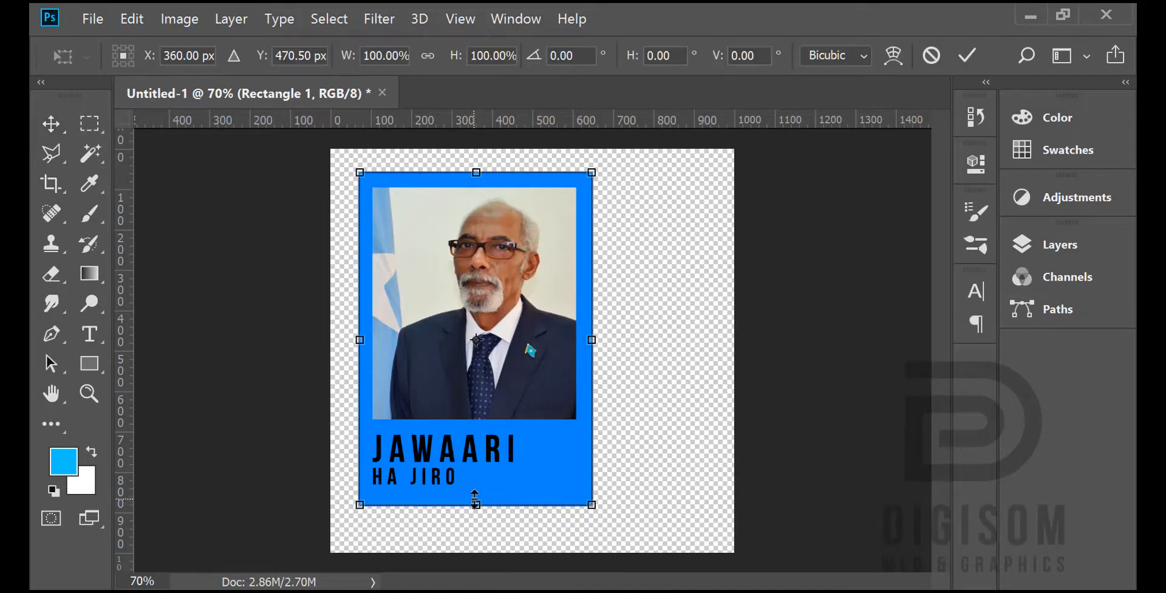
pyautogui.moveTo(476, 503)
pyautogui.mouseDown()
pyautogui.moveTo(475, 493)
pyautogui.moveTo(477, 504)
pyautogui.mouseUp()
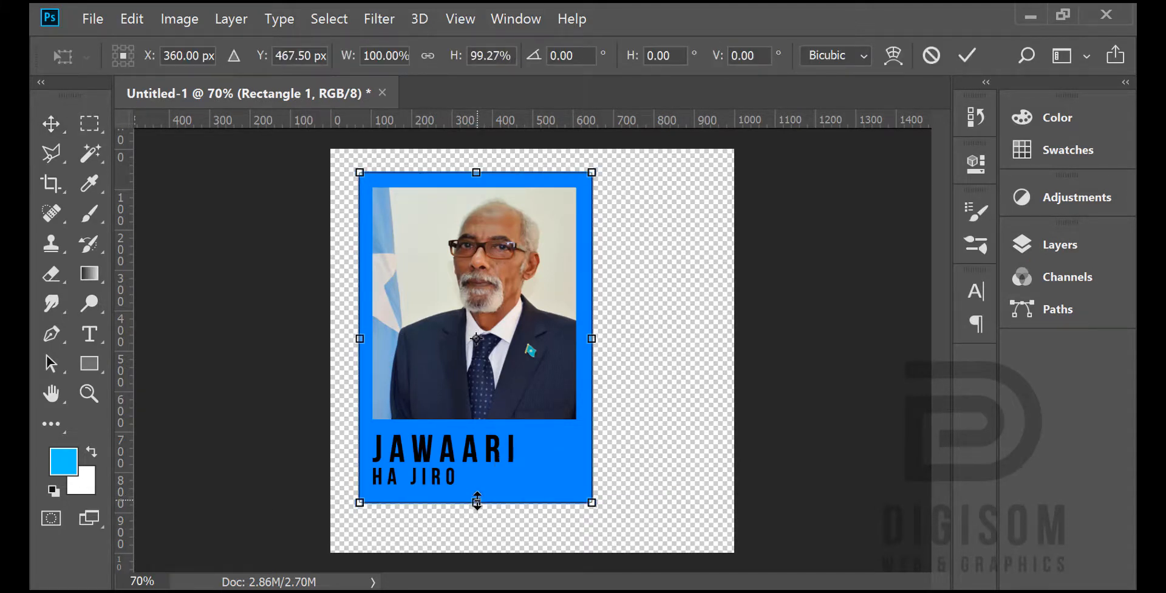
pyautogui.click(52, 125)
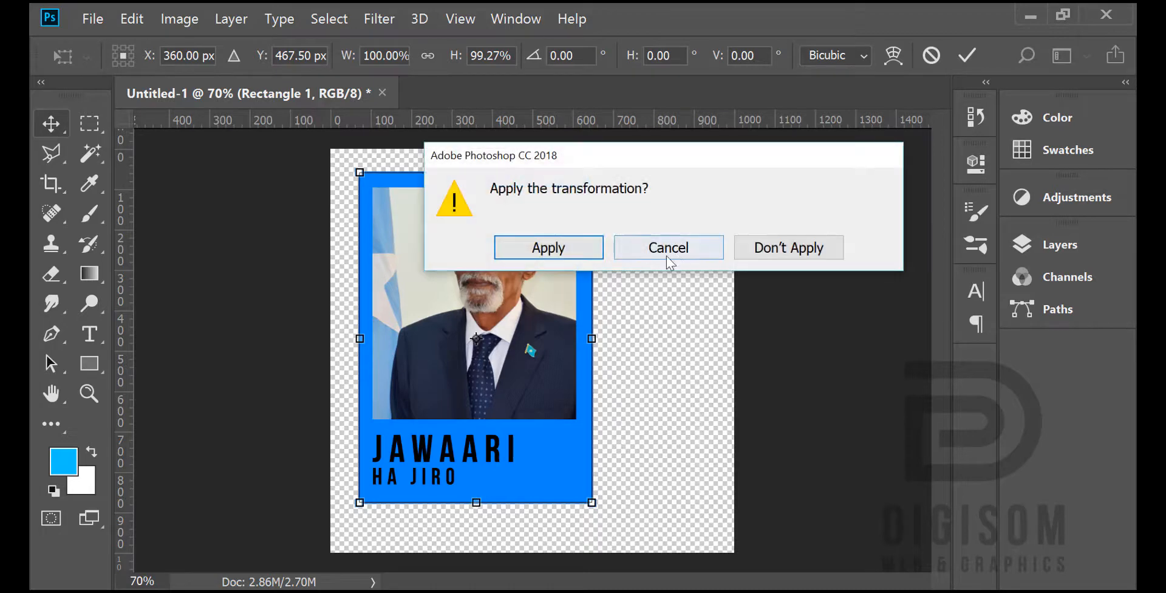
pyautogui.click(573, 249)
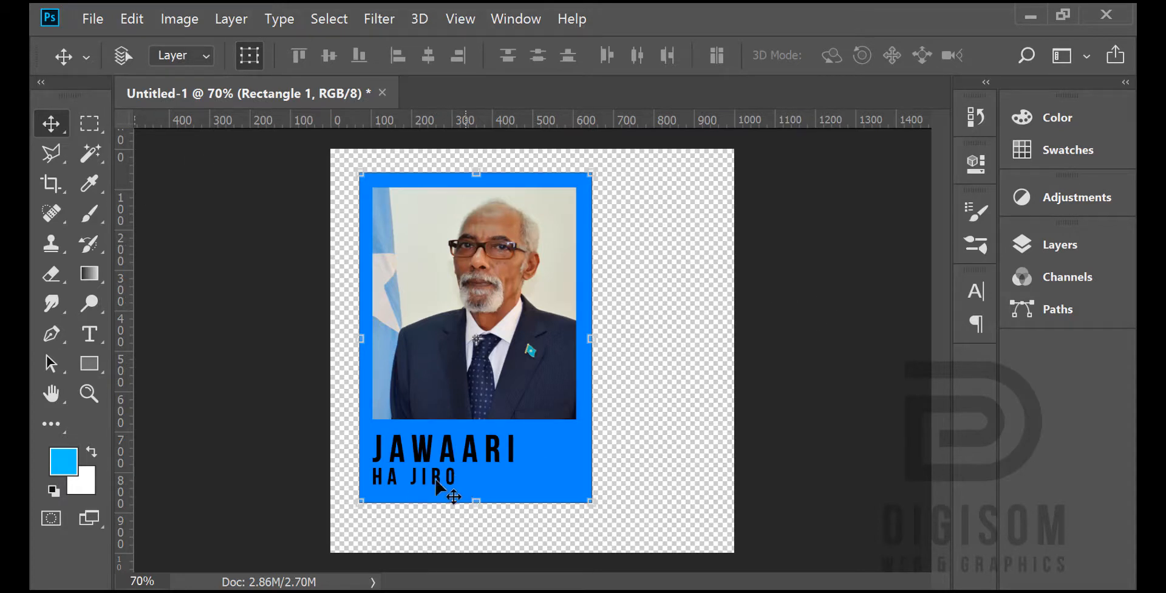
# Step: Change the text color of the "HA JIRO" line to white (ffffff) and commit the text
pyautogui.click(90, 333)
pyautogui.click(373, 478)
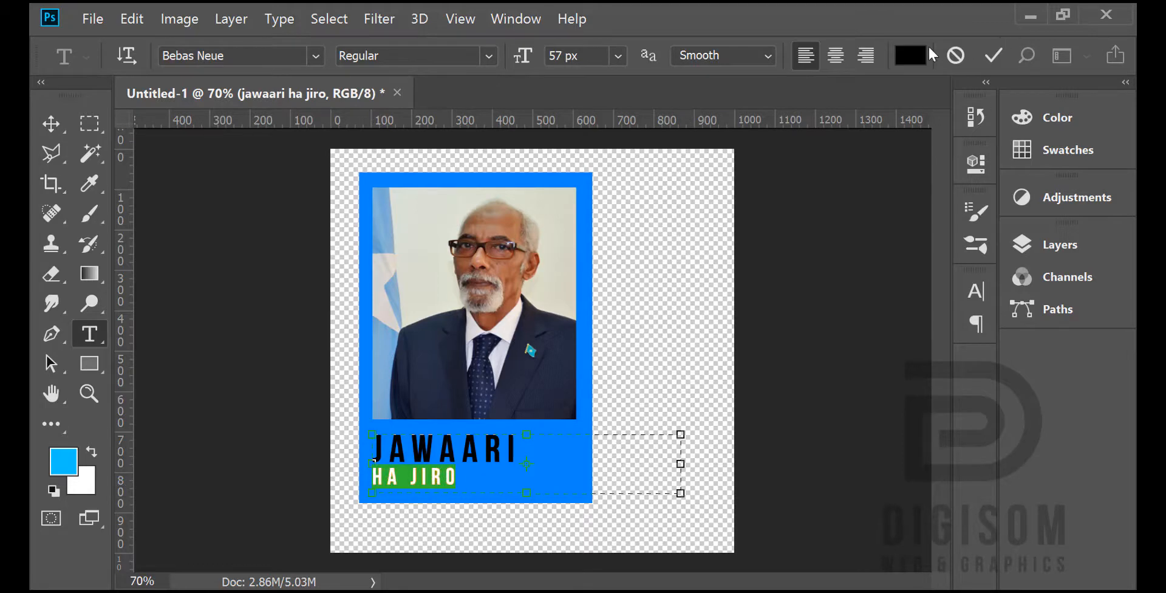
pyautogui.click(916, 55)
pyautogui.moveTo(513, 254); pyautogui.dragTo(372, 162)
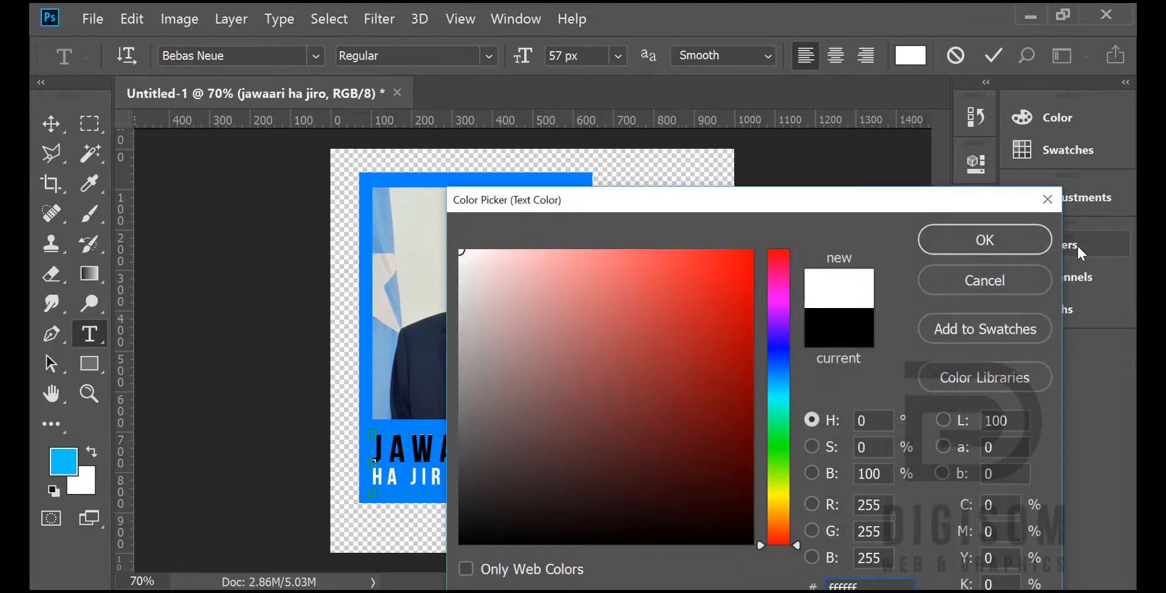
pyautogui.click(984, 240)
pyautogui.click(503, 418)
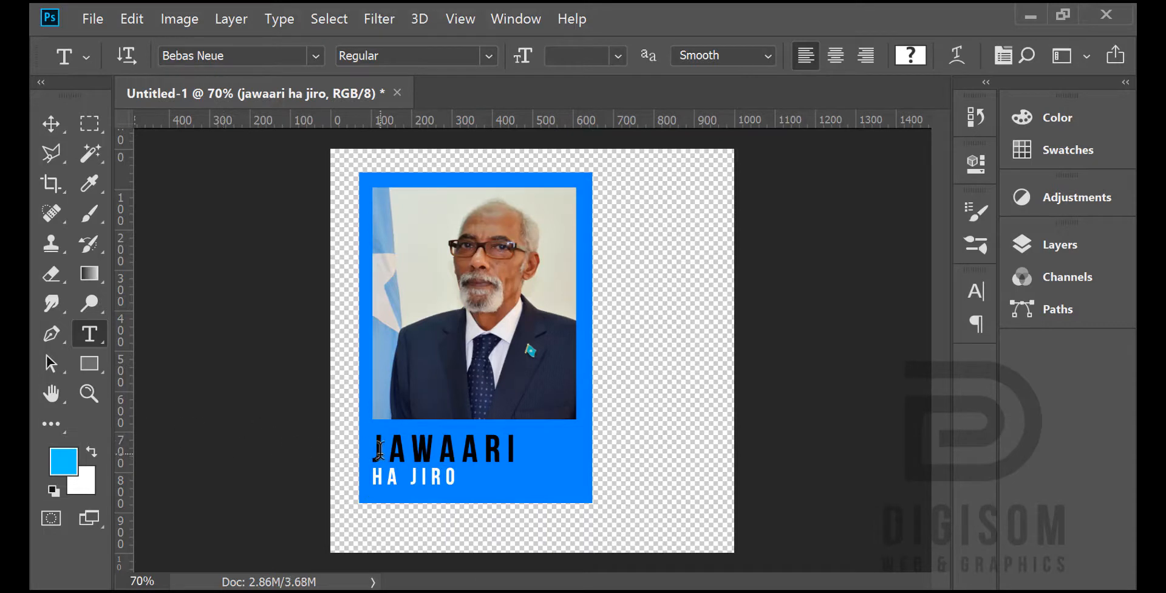
# Step: Insert "PRO. " at the start of the caption's first line, before "JAWAARI"
pyautogui.click(379, 449)
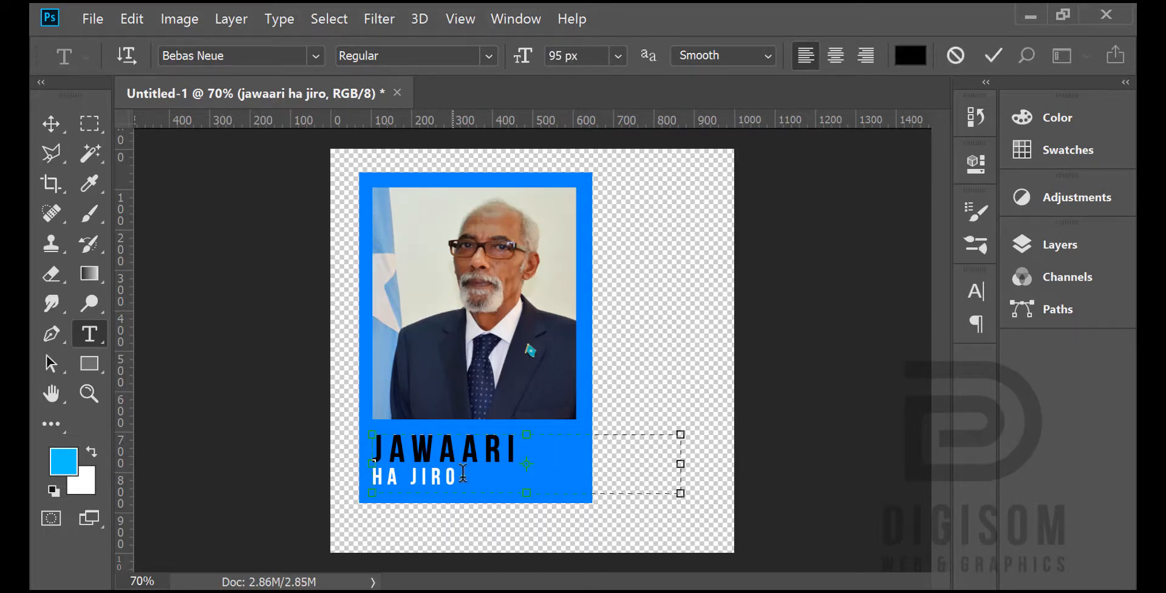
pyautogui.write('PR')
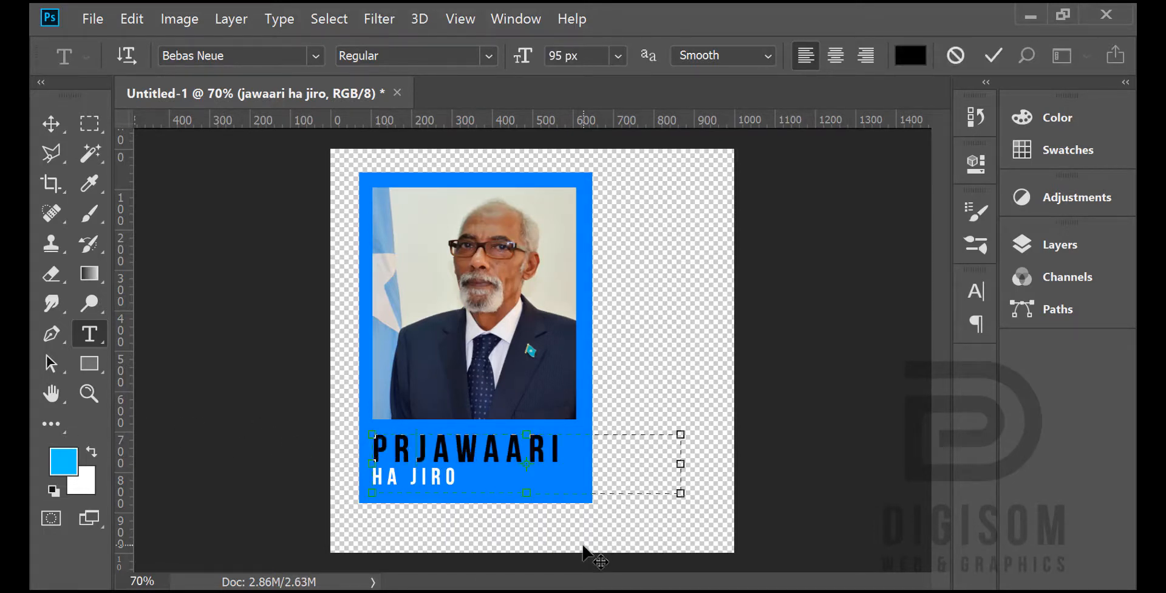
pyautogui.write('O')
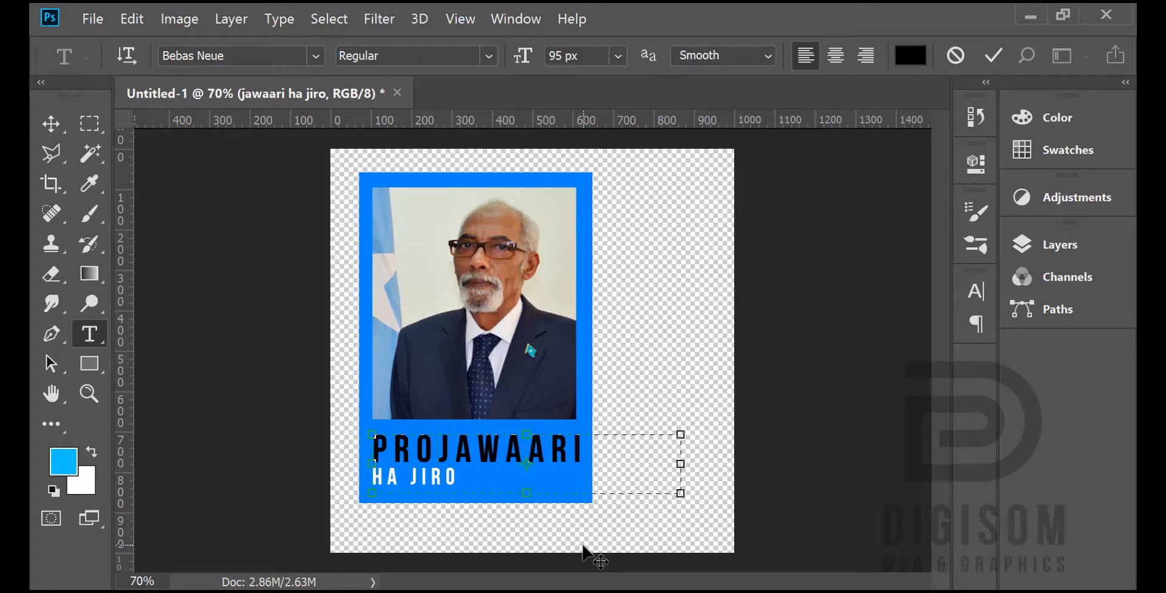
pyautogui.write('.')
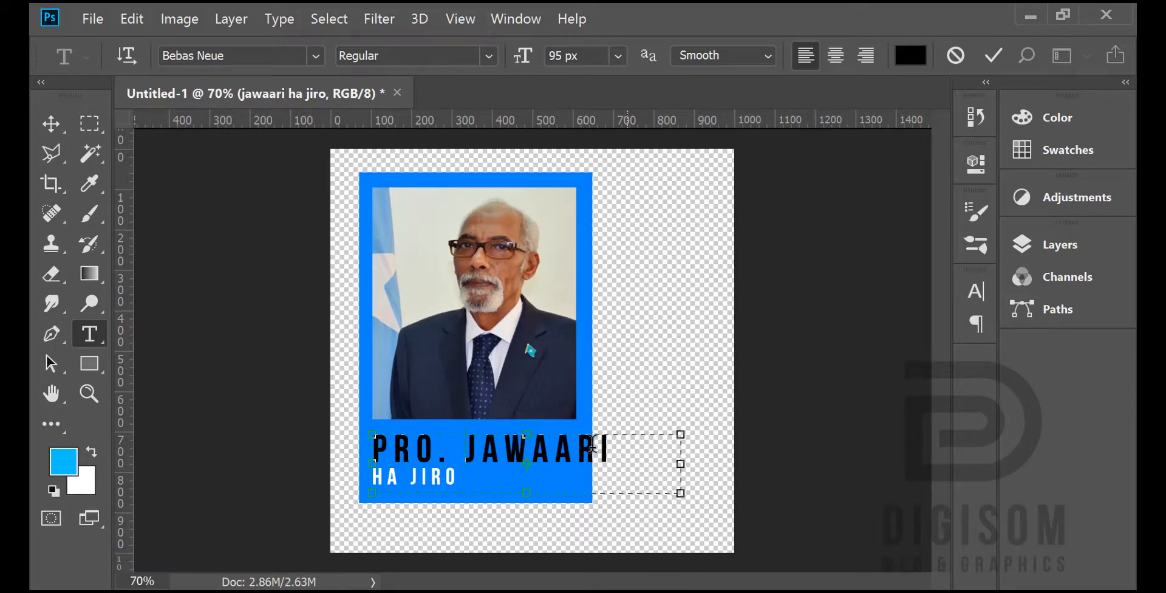
# Step: Set the font size of the whole "PRO. JAWAARI" line to 73 px and commit the text
pyautogui.moveTo(631, 450); pyautogui.dragTo(580, 397)
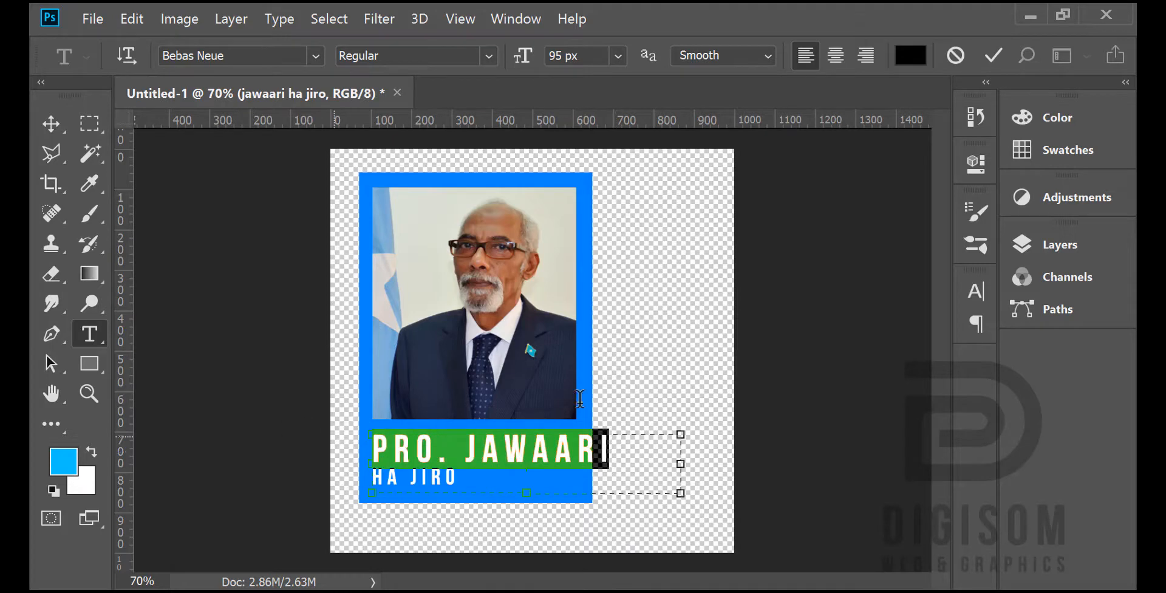
pyautogui.click(975, 291)
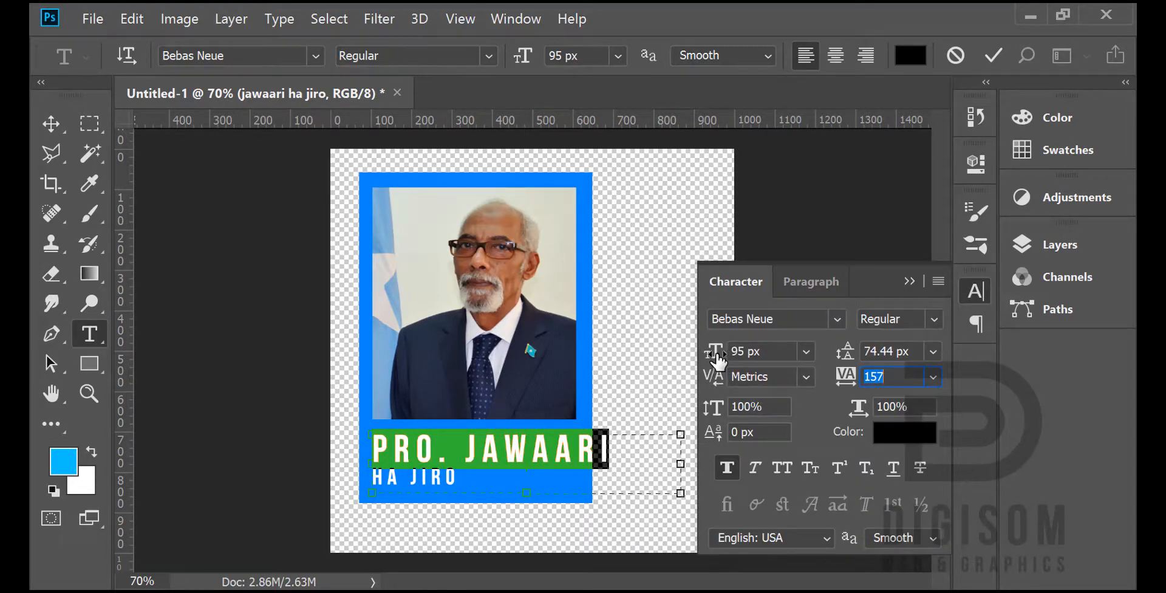
pyautogui.moveTo(718, 361); pyautogui.dragTo(686, 362)
pyautogui.click(975, 291)
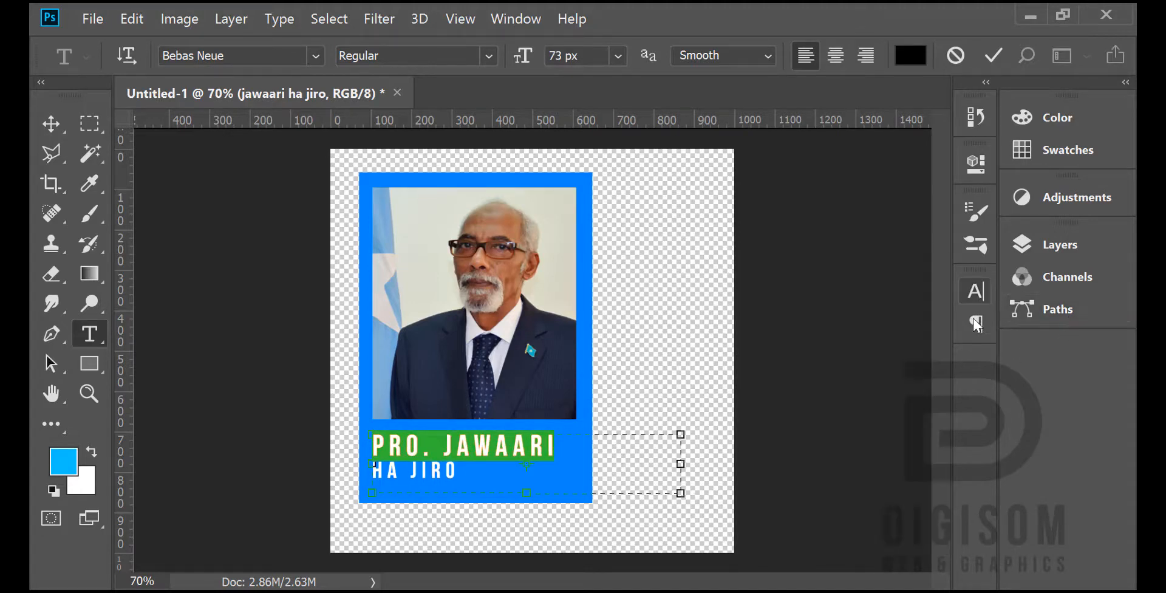
pyautogui.click(50, 123)
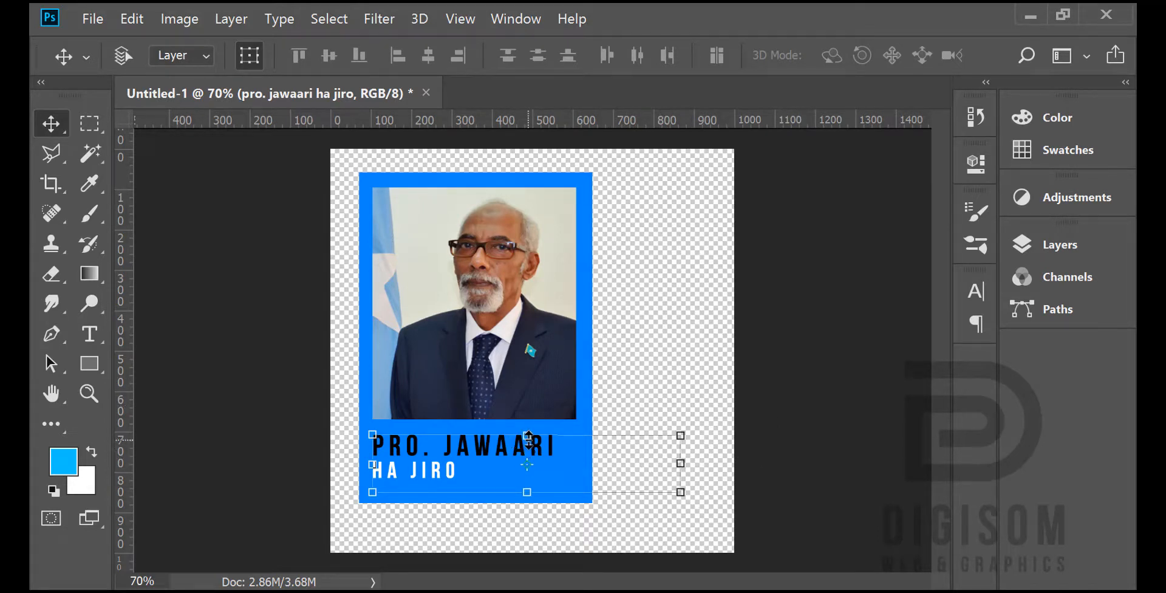
# Step: Apply faux italic to the "HA JIRO" line, commit the text, and turn off the layer transform controls
pyautogui.click(89, 333)
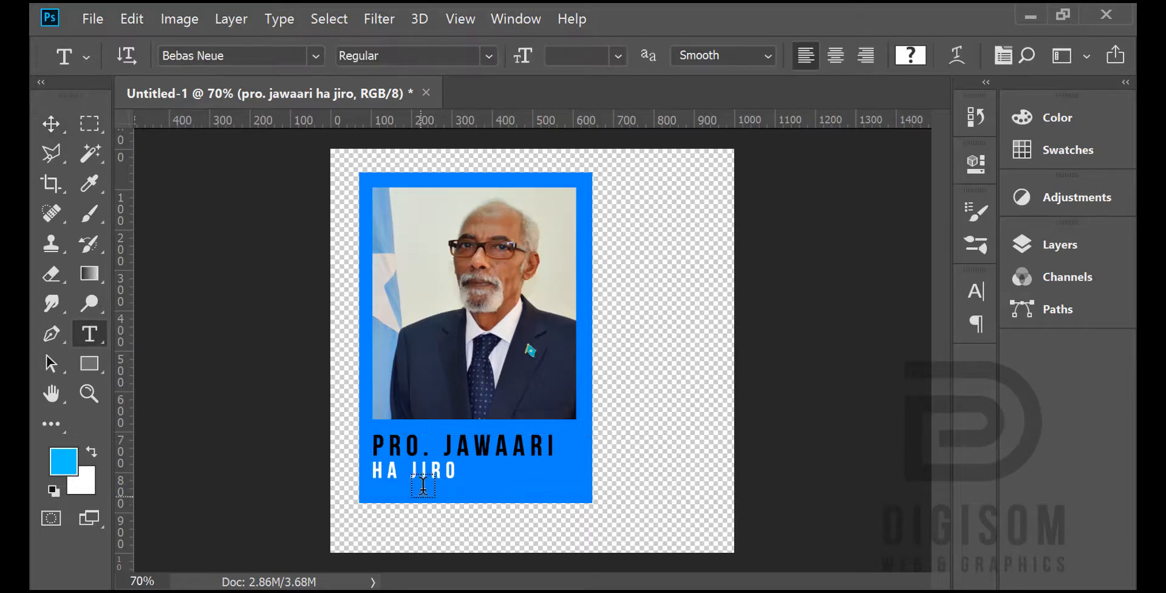
pyautogui.click(394, 473)
pyautogui.moveTo(377, 464); pyautogui.dragTo(457, 471)
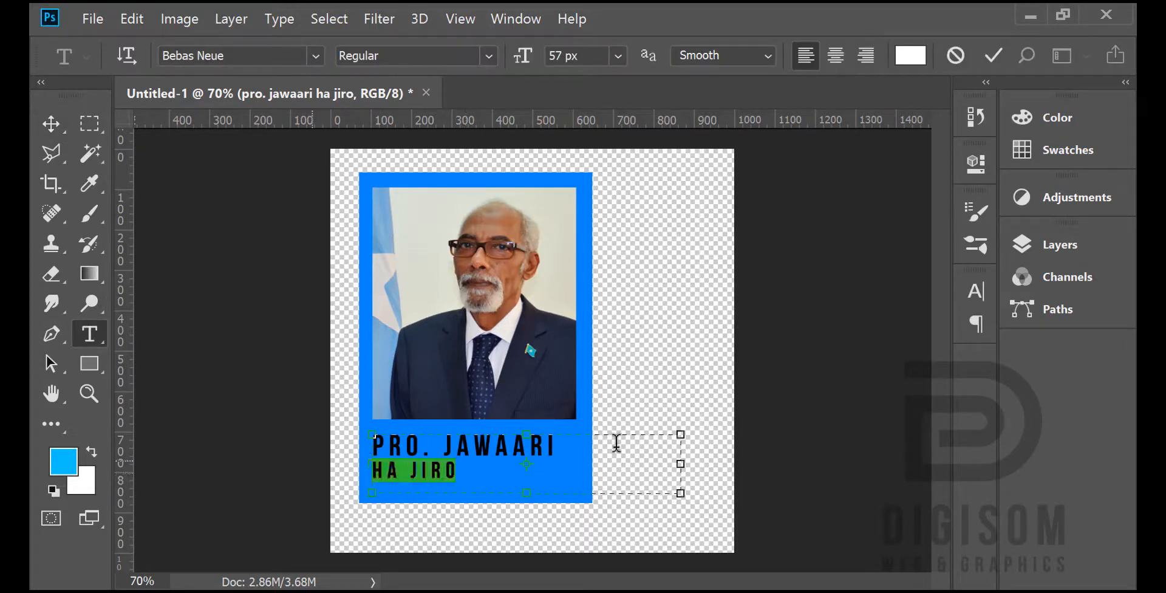
pyautogui.click(976, 296)
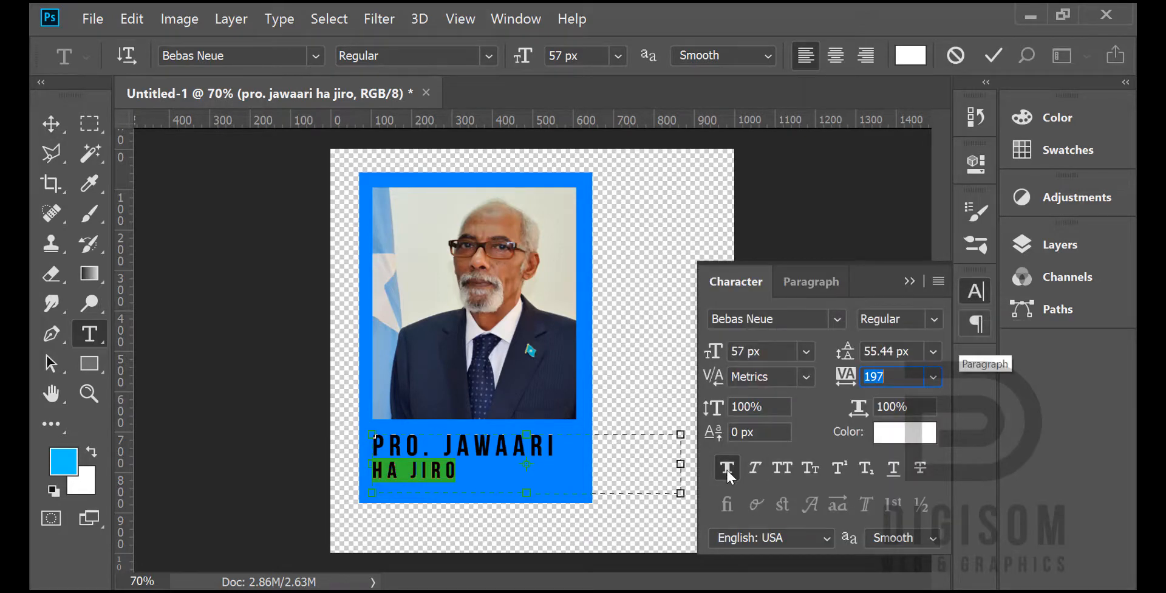
pyautogui.click(757, 469)
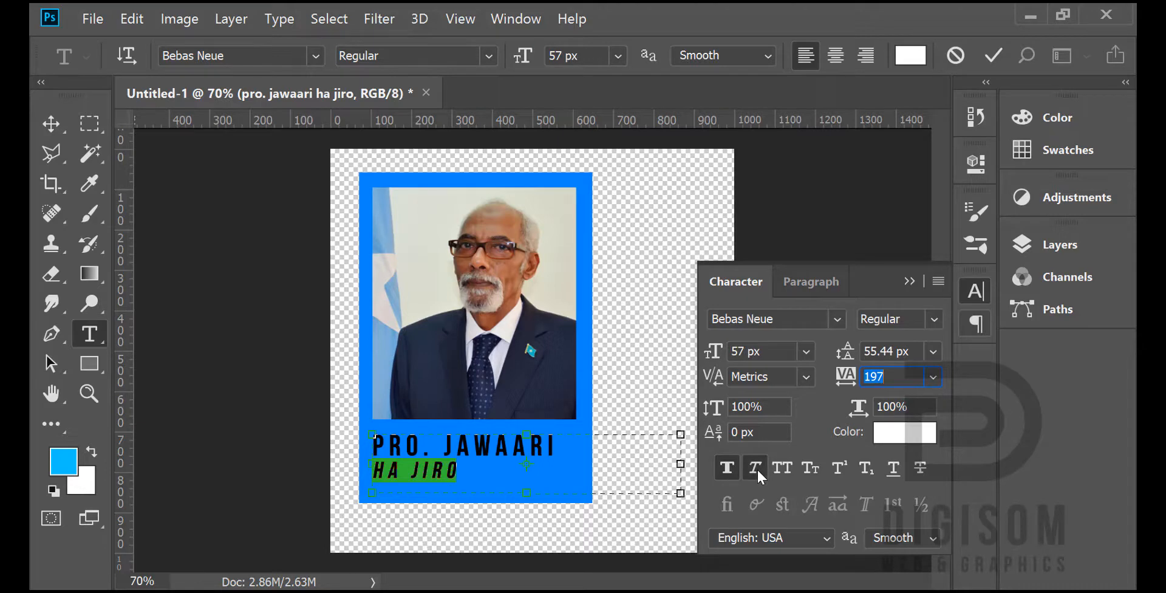
pyautogui.click(975, 291)
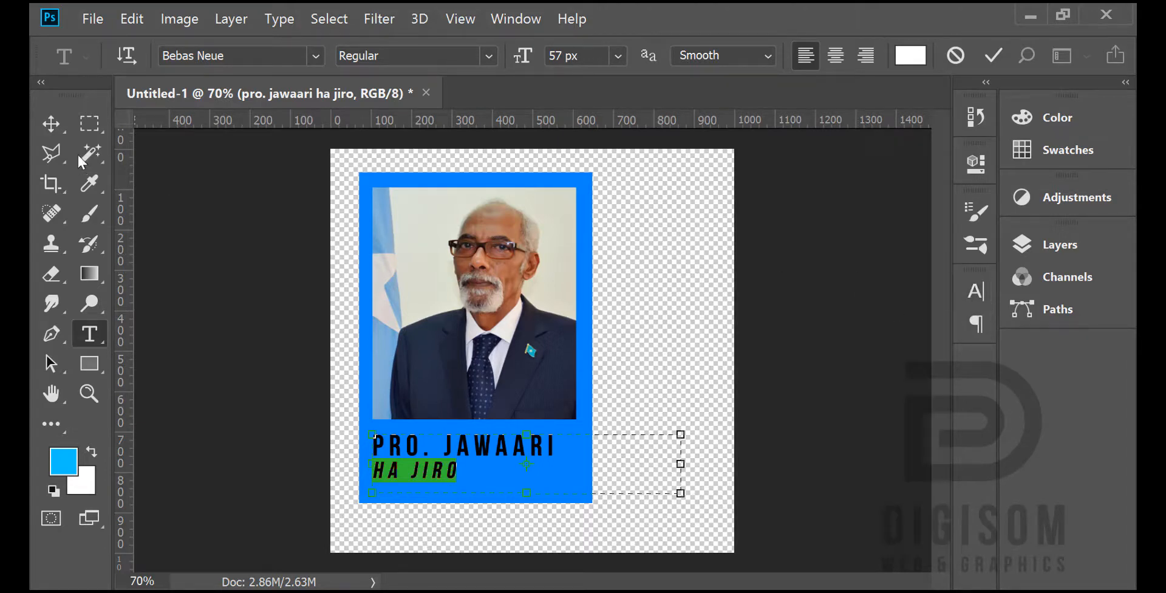
pyautogui.click(51, 123)
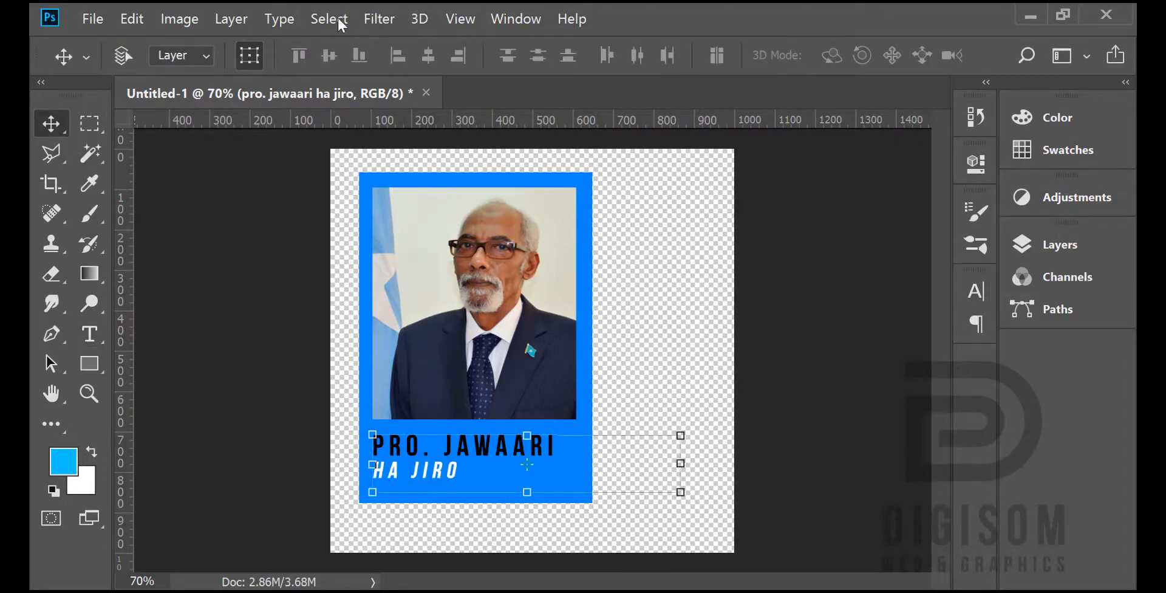
pyautogui.click(253, 60)
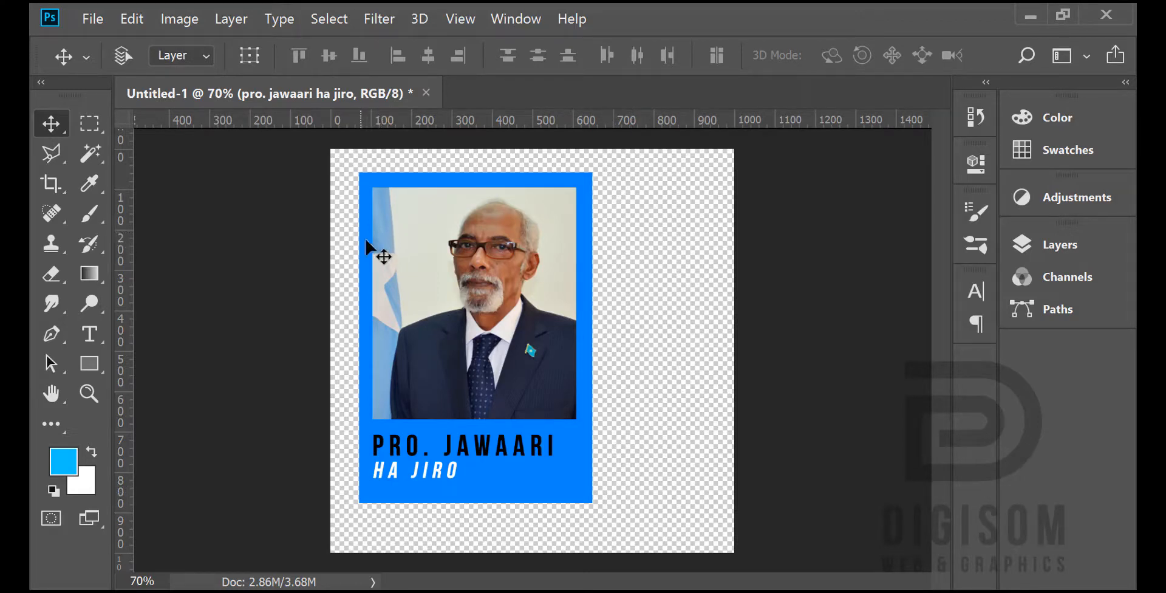
# Step: Recolor the rectangle behind the photo to the flag's light blue (5e9bcb), sampled from the photo
pyautogui.click(1068, 254)
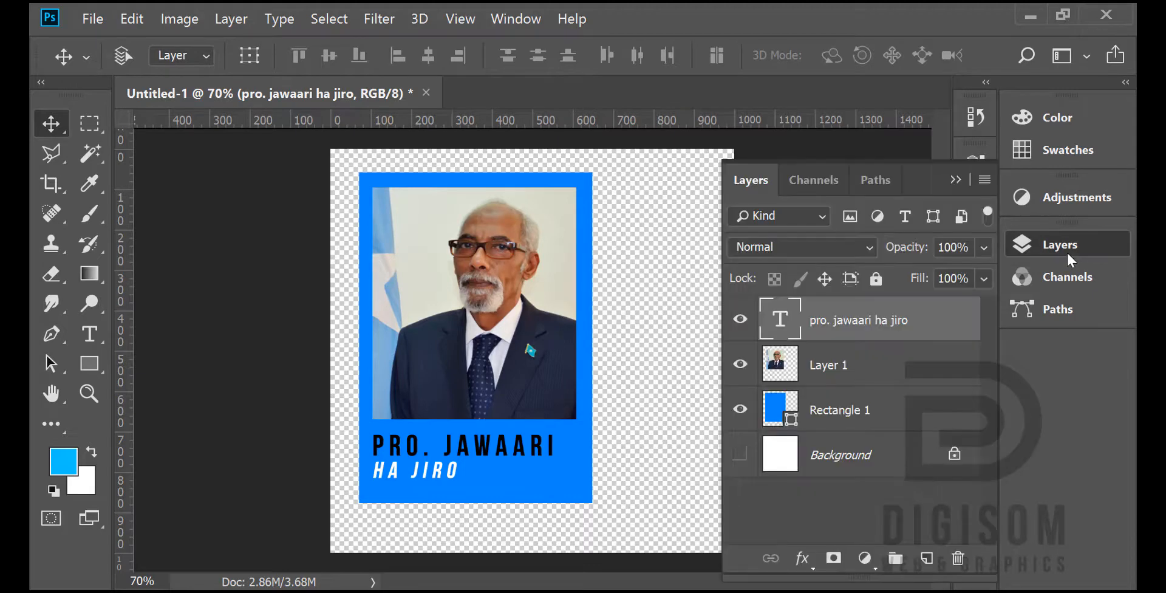
pyautogui.doubleClick(774, 418)
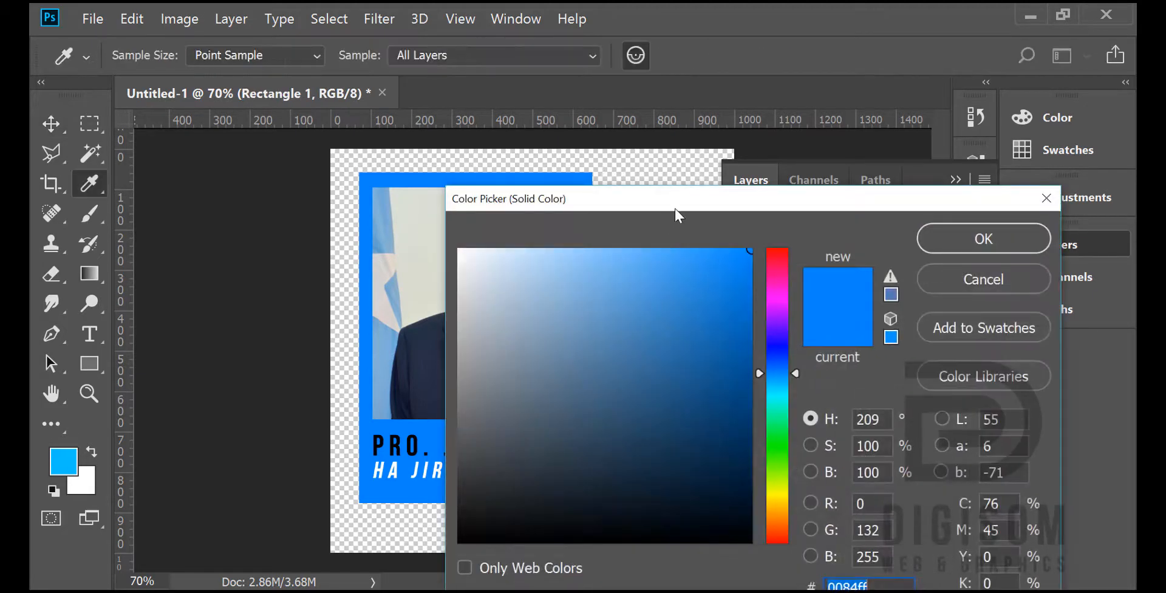
pyautogui.moveTo(675, 209); pyautogui.dragTo(854, 209)
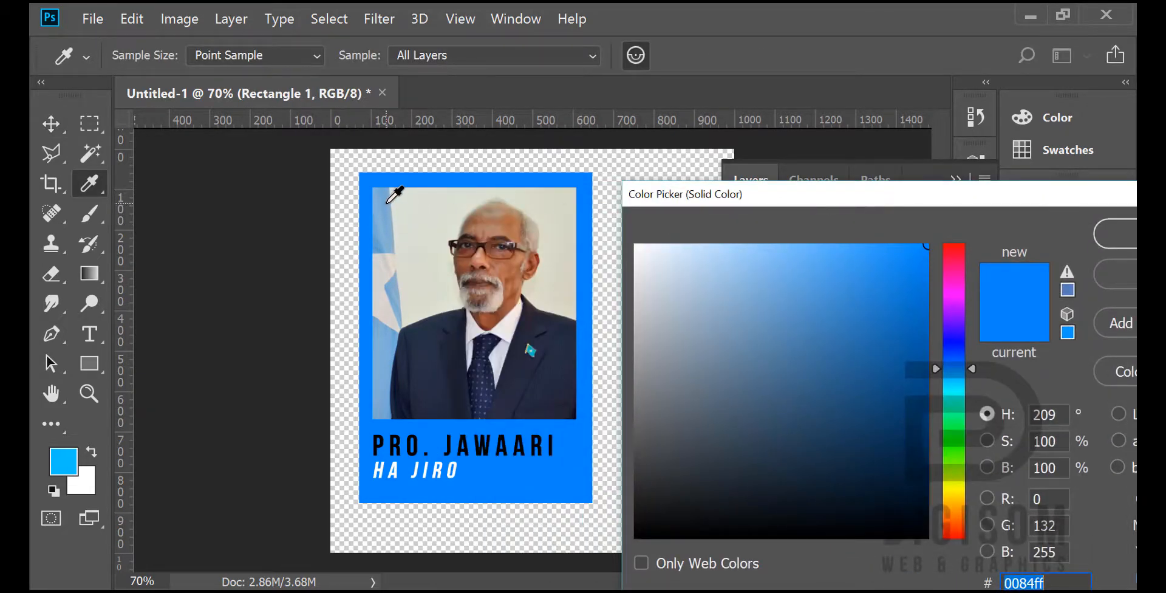
pyautogui.click(385, 198)
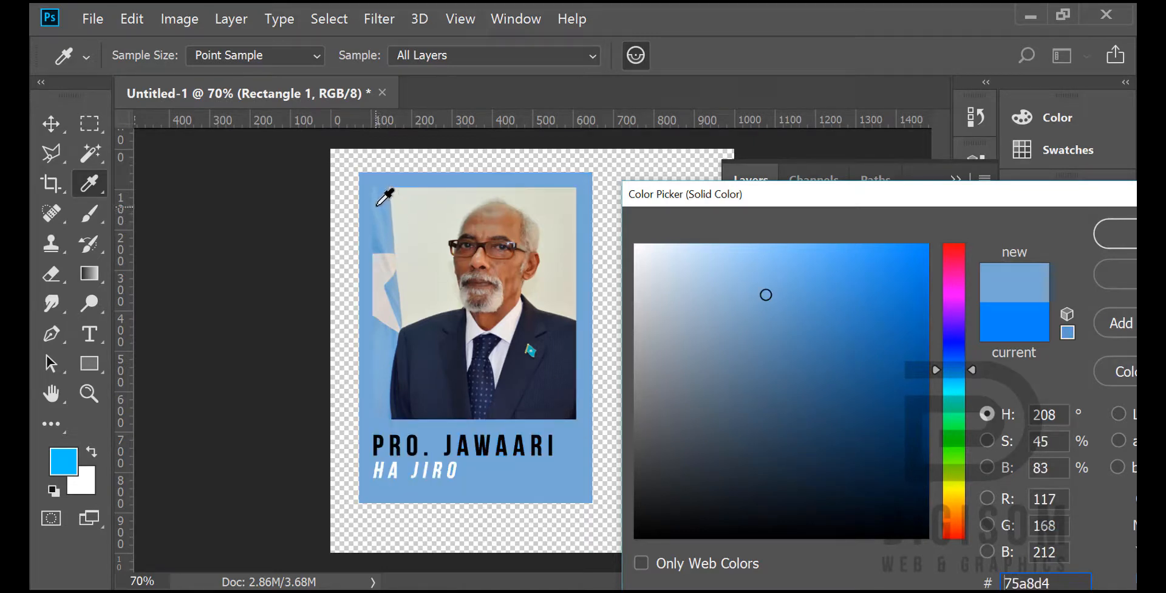
pyautogui.click(381, 216)
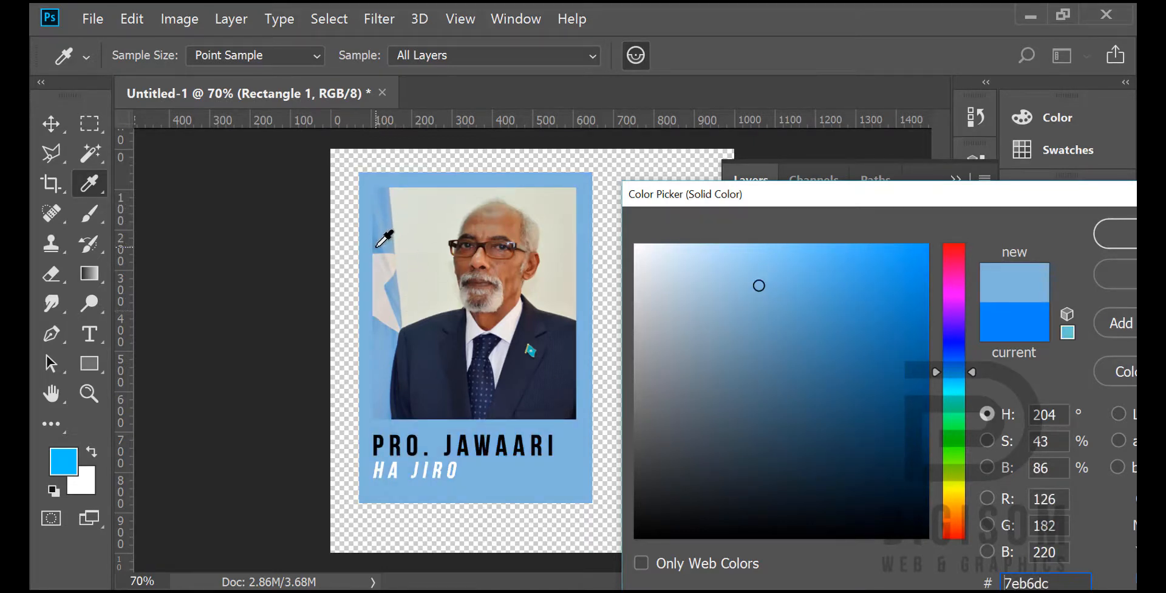
pyautogui.click(377, 246)
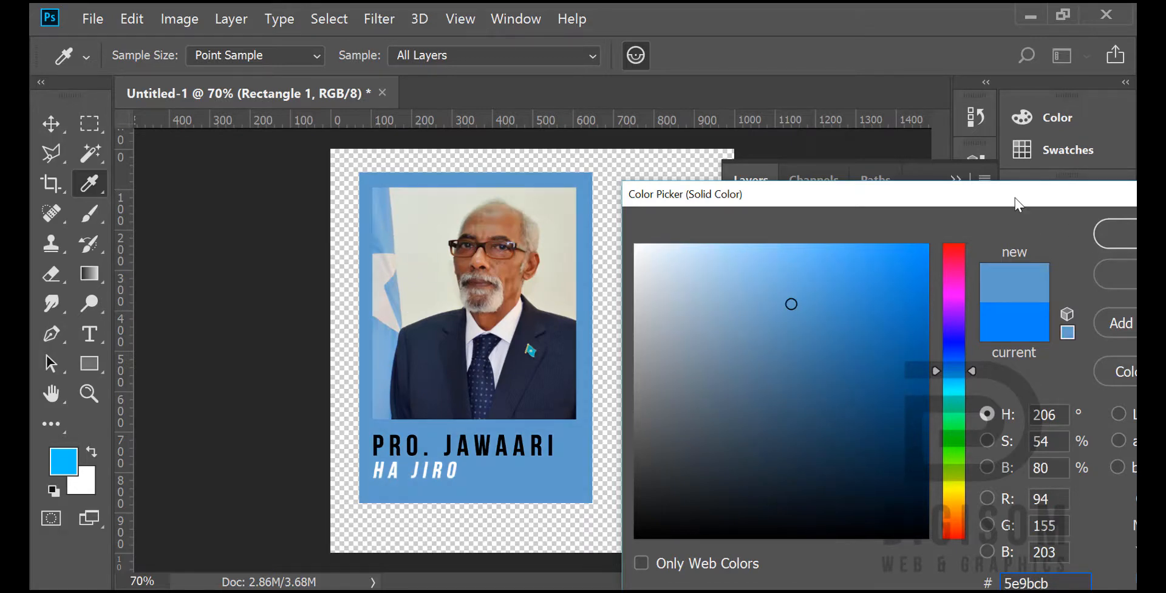
pyautogui.moveTo(1017, 204); pyautogui.dragTo(849, 185)
pyautogui.click(999, 221)
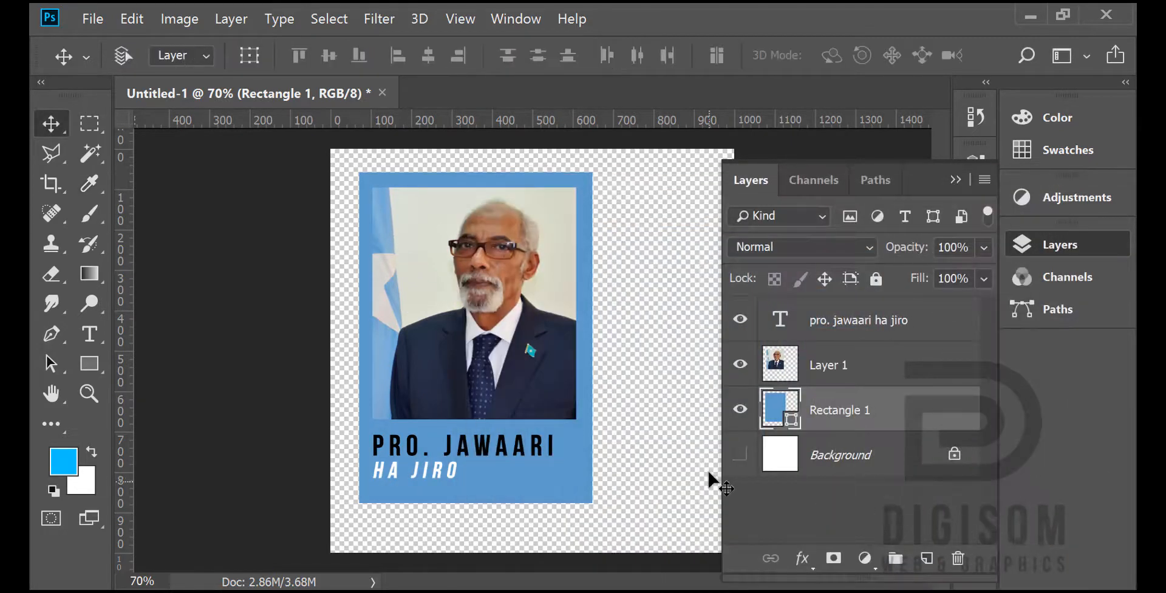
pyautogui.click(1084, 243)
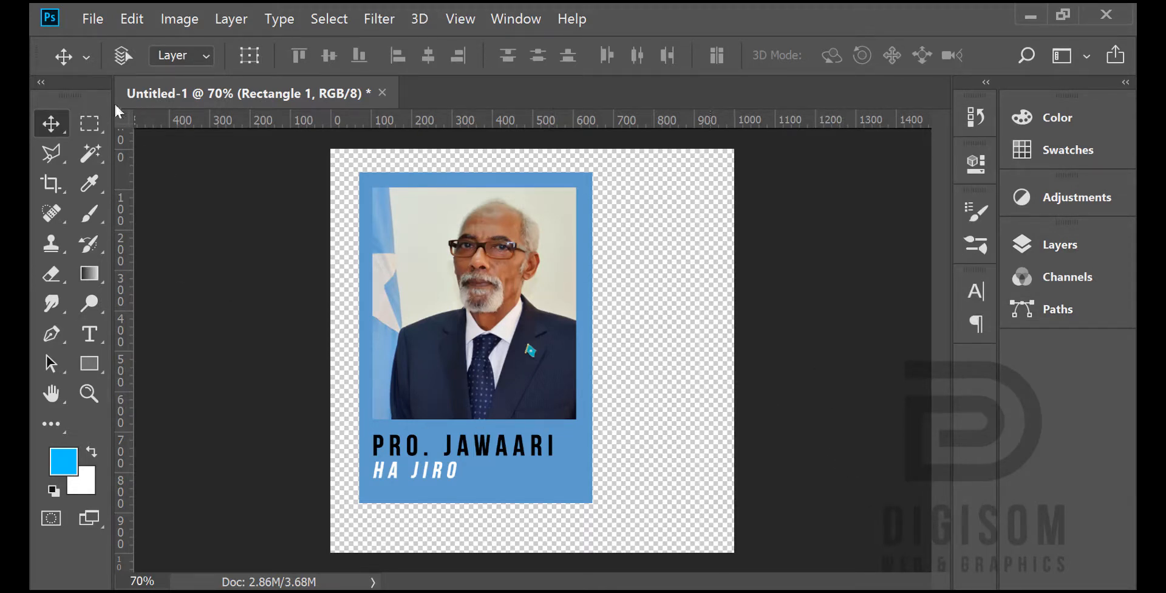
# Step: Export the design with Save for Web as a PNG-24 image named jawaari_hajiro in the LIVE FB folder
pyautogui.click(93, 19)
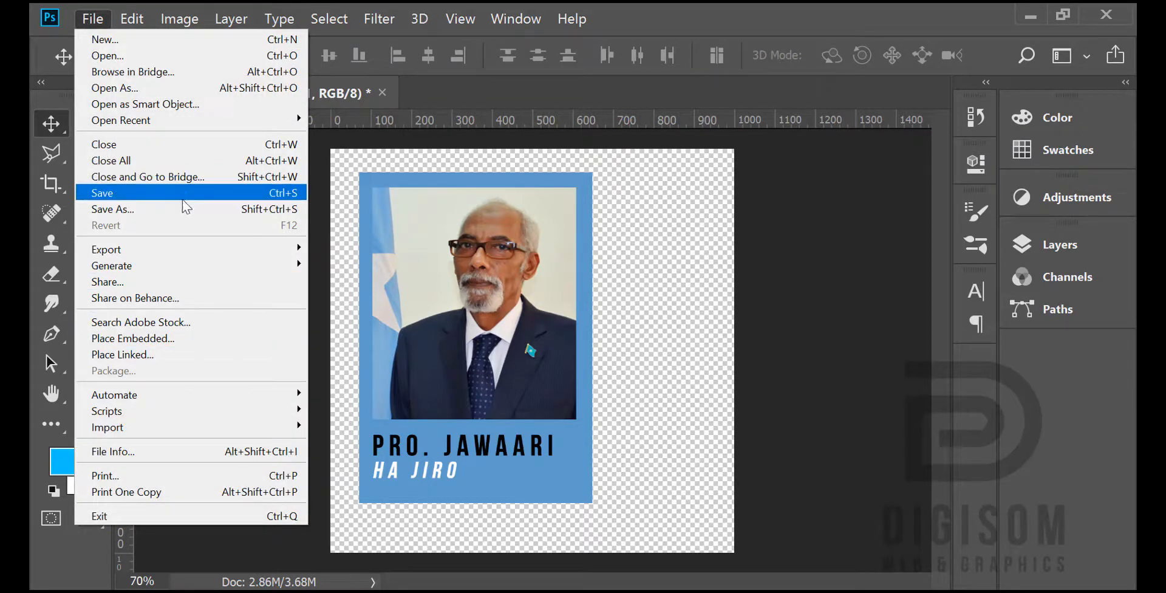
pyautogui.moveTo(172, 251)
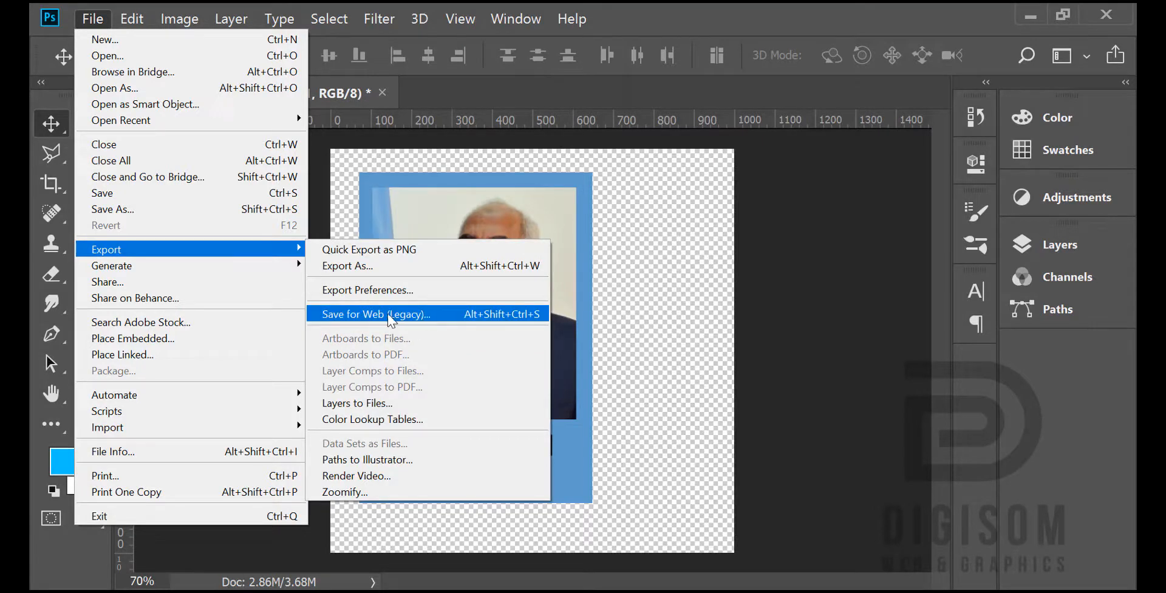
pyautogui.click(418, 322)
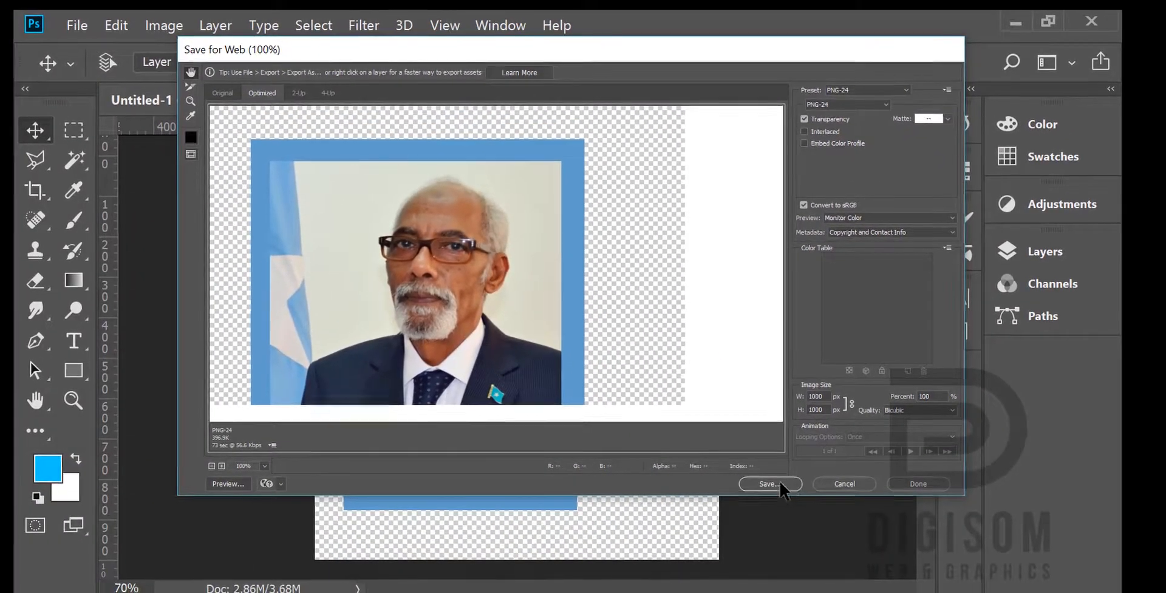
pyautogui.click(781, 484)
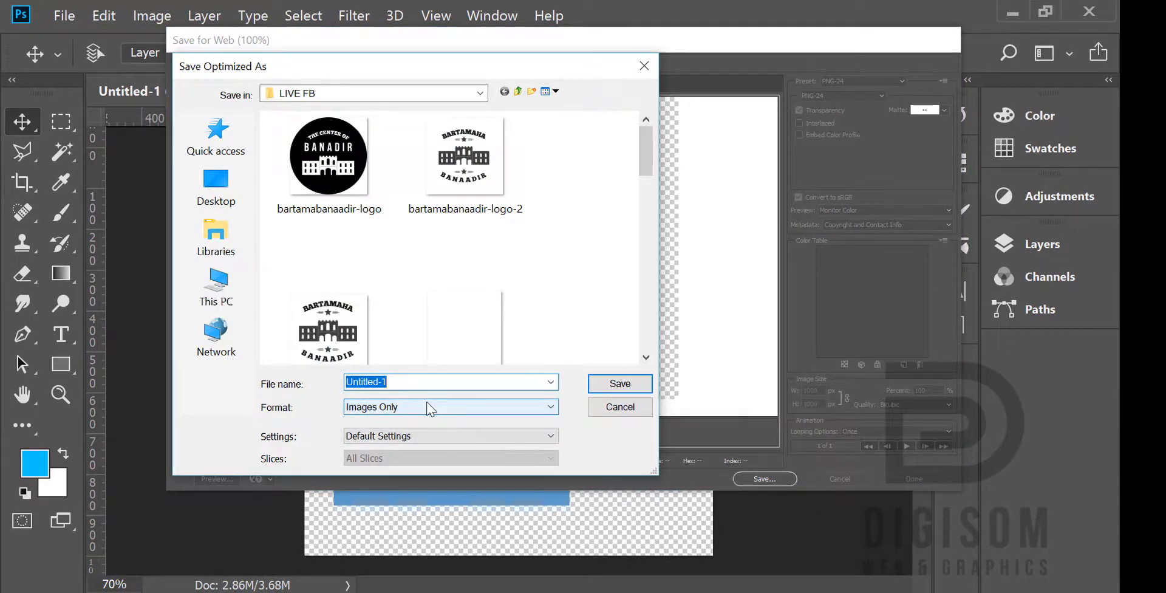
pyautogui.write('jawaa')
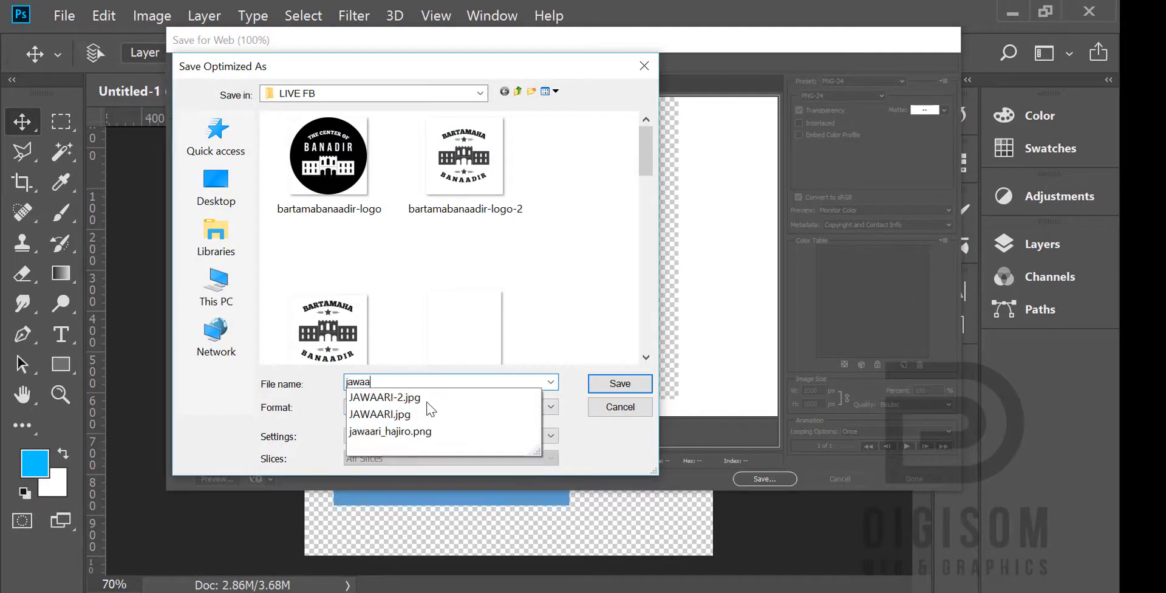
pyautogui.write('ri_hajiro')
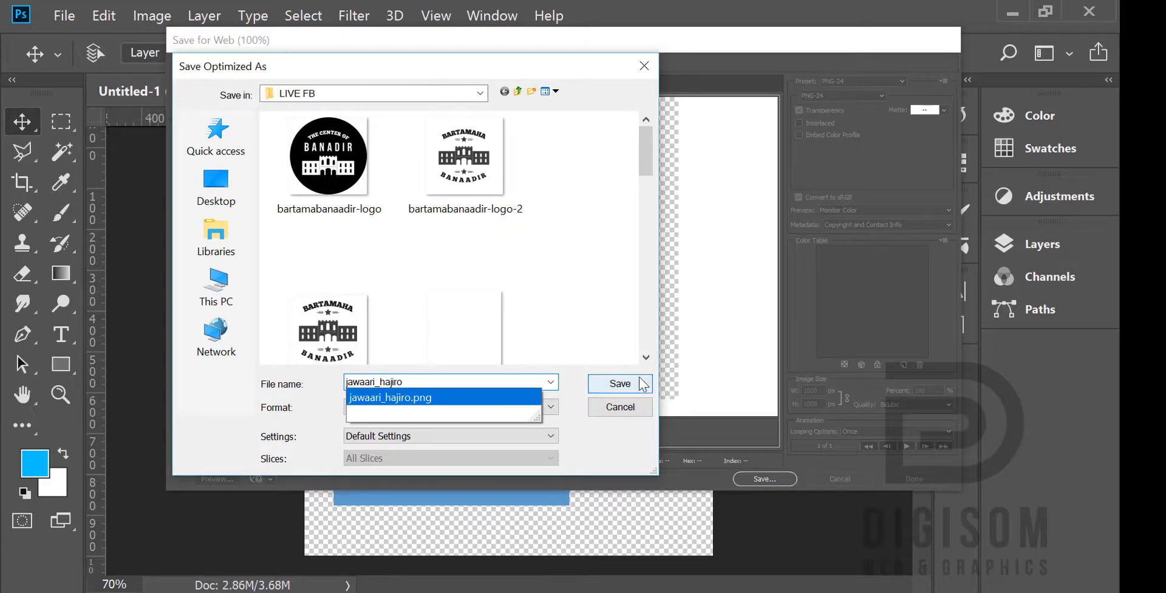
pyautogui.click(625, 386)
pyautogui.click(635, 301)
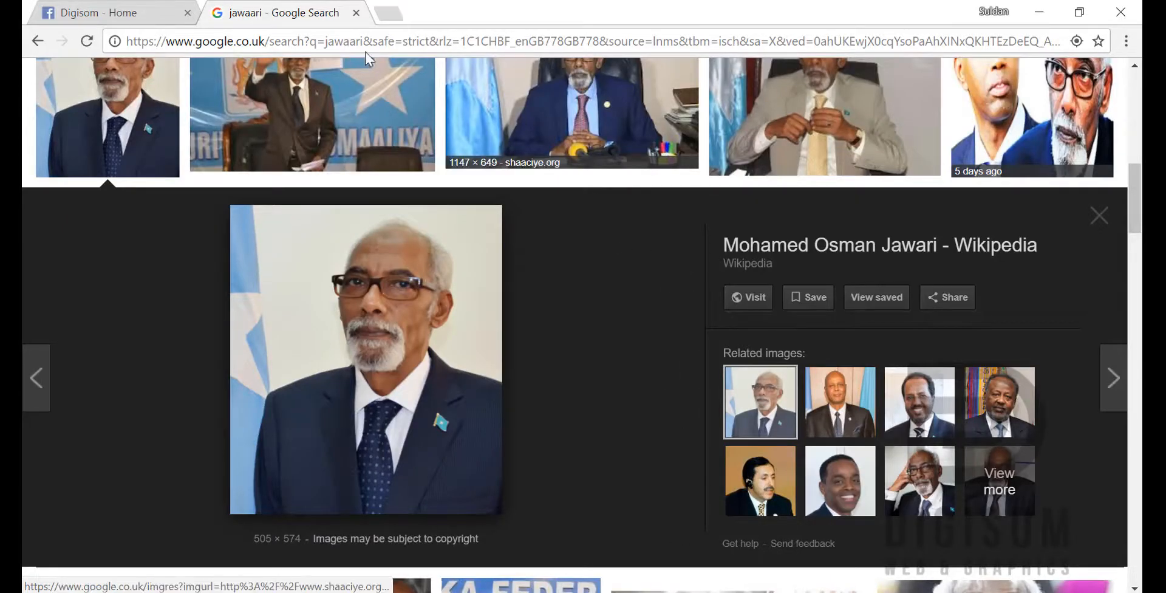
# Step: Switch to Facebook in Chrome, search for "camera effects platform", and visit the Camera effects shortcut
pyautogui.click(142, 7)
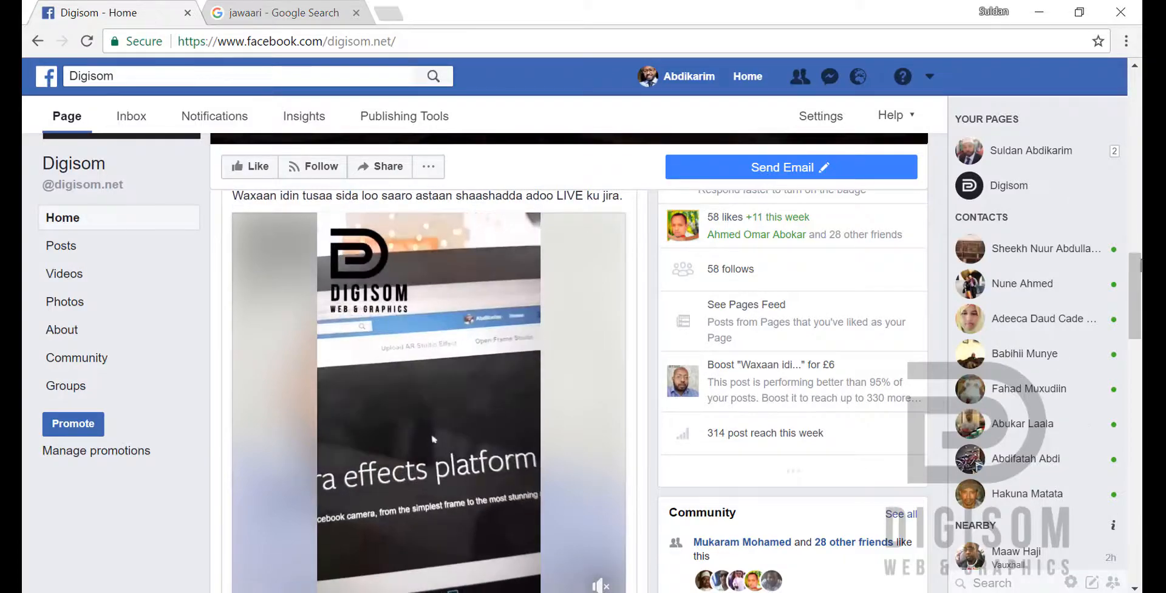
pyautogui.moveTo(1134, 286); pyautogui.dragTo(1134, 155)
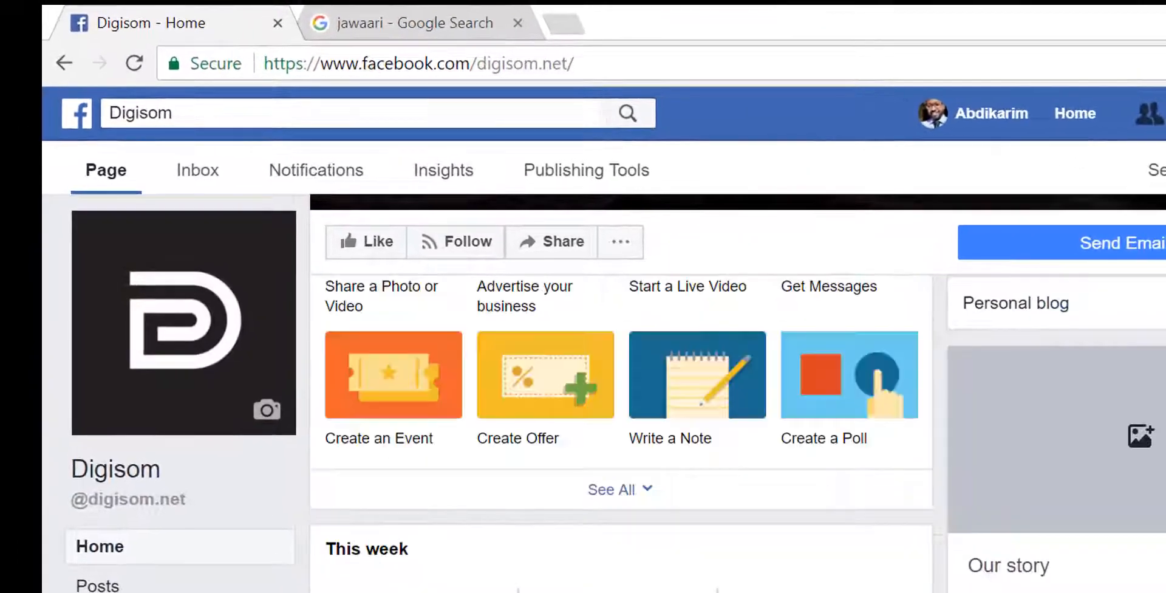
pyautogui.scroll(7, 738, 392)
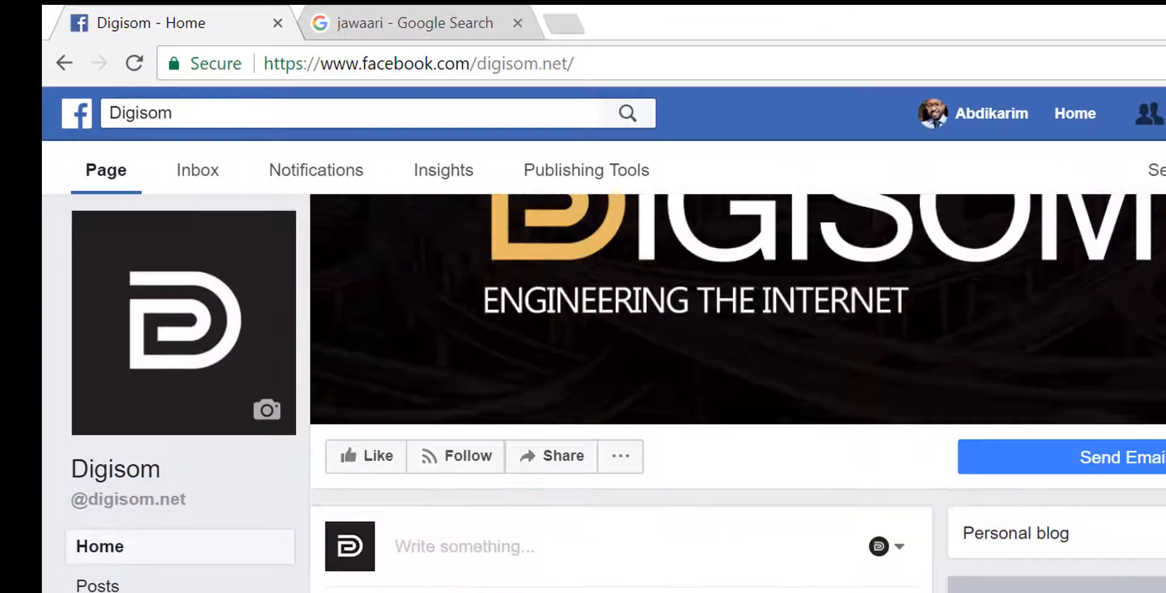
pyautogui.click(342, 115)
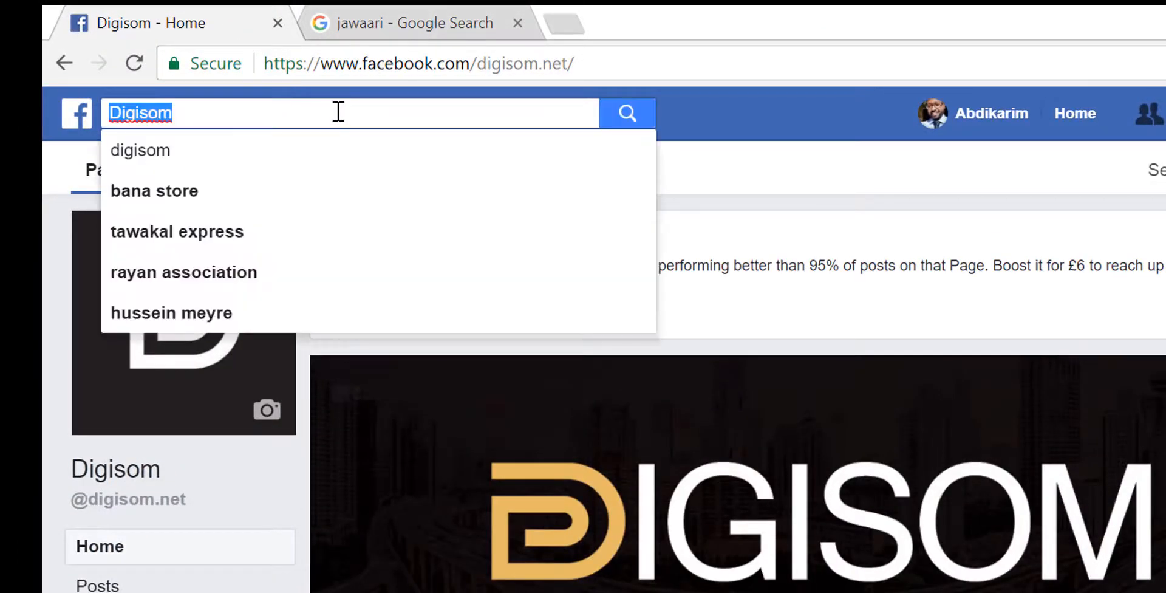
pyautogui.write('camer')
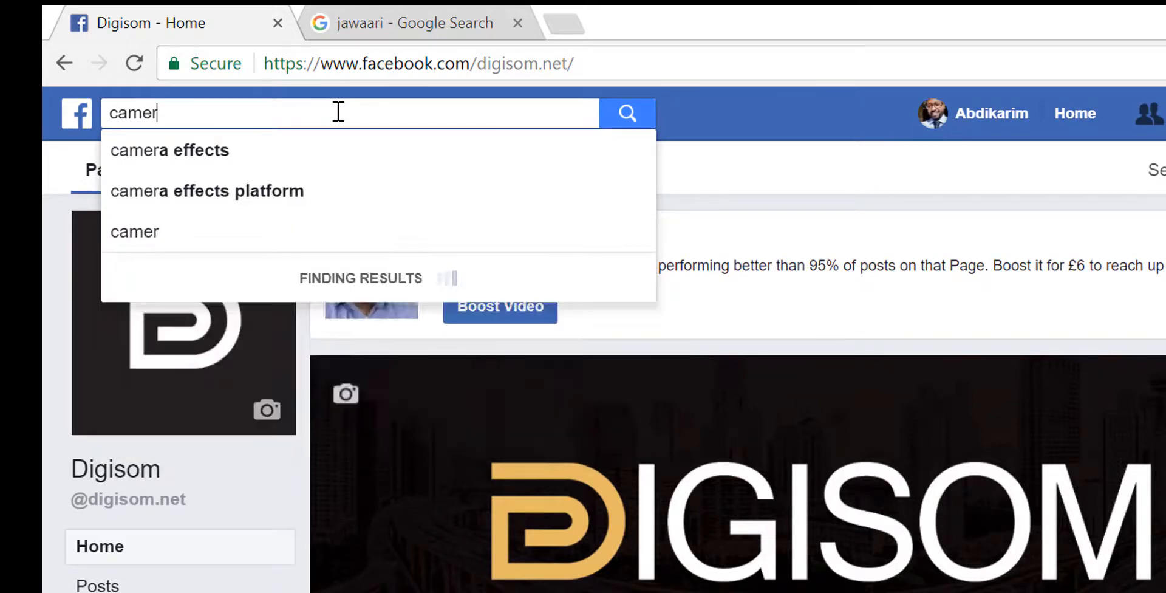
pyautogui.click(271, 190)
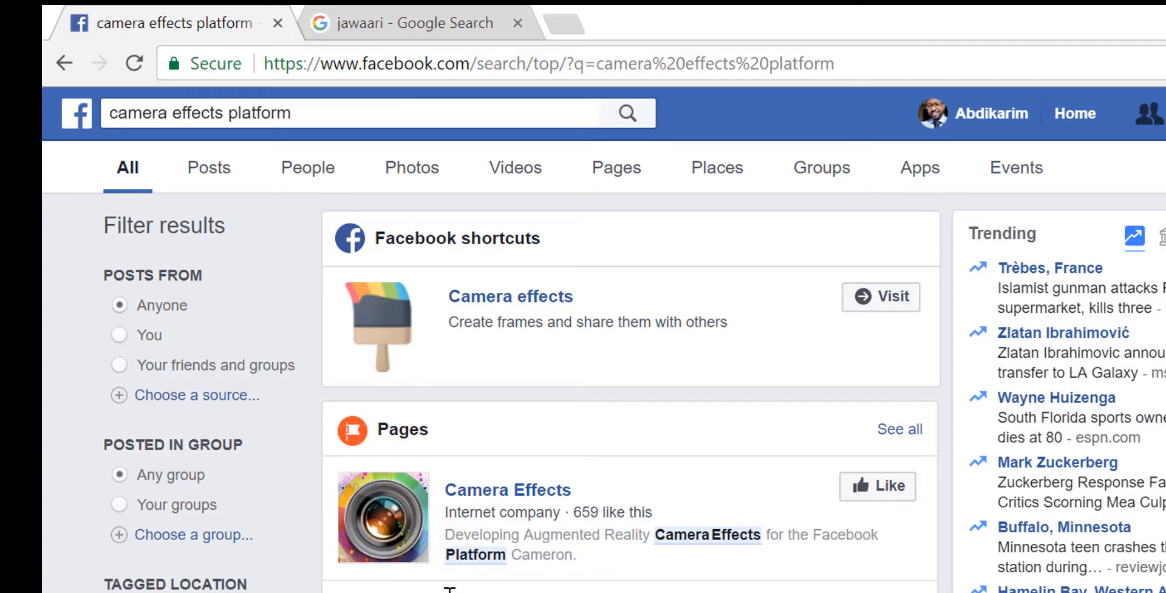
pyautogui.click(885, 298)
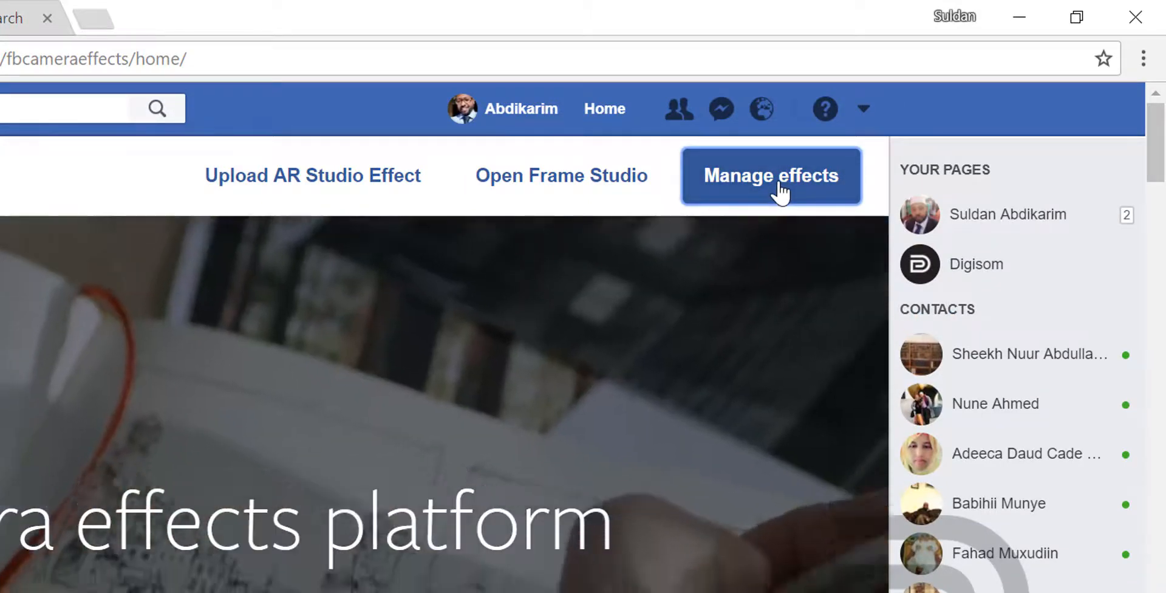
# Step: Go to the page for managing effects, look over the existing effects, and open Frame Studio
pyautogui.click(780, 192)
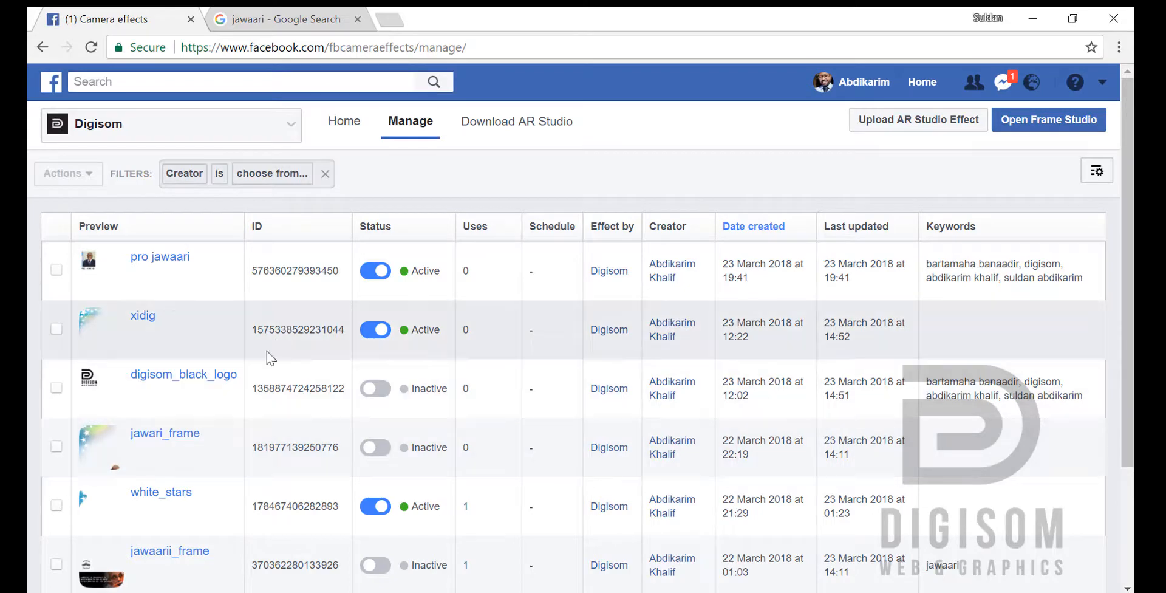
pyautogui.scroll(-3, 211, 419)
pyautogui.scroll(2, 400, 376)
pyautogui.scroll(-2, 418, 361)
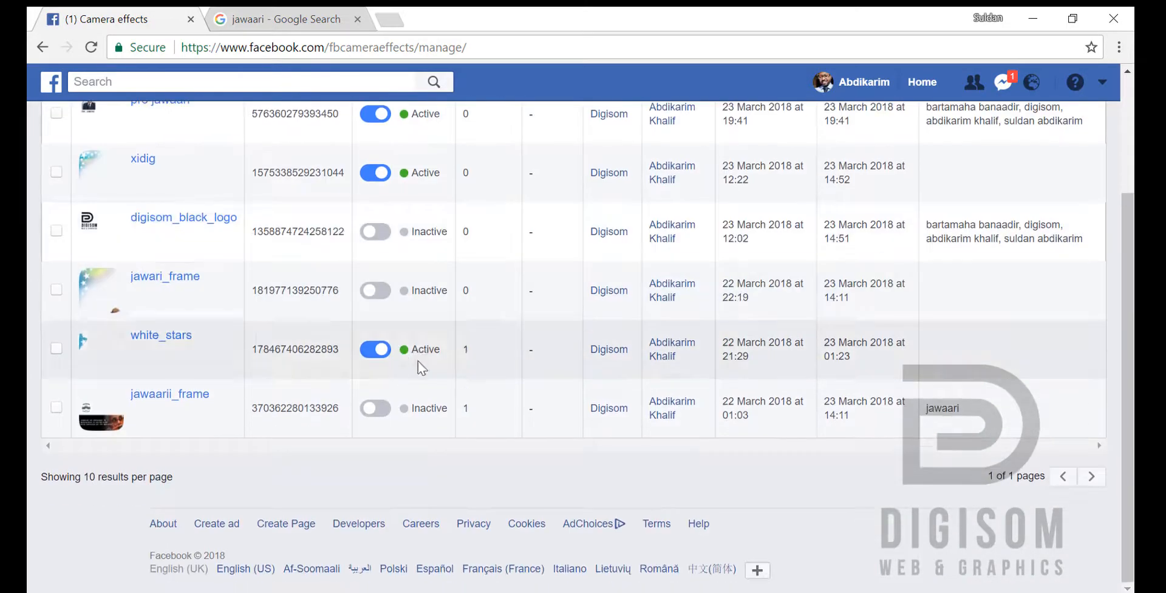
pyautogui.scroll(2, 446, 307)
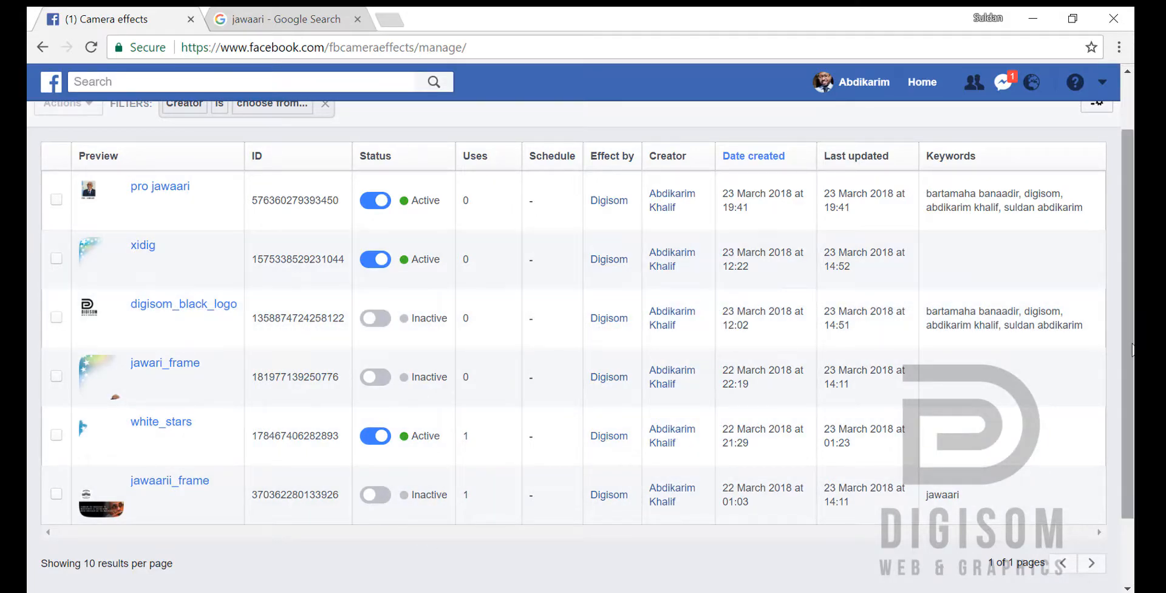
pyautogui.moveTo(1132, 344)
pyautogui.mouseDown()
pyautogui.moveTo(1131, 356)
pyautogui.moveTo(1128, 326)
pyautogui.mouseUp()
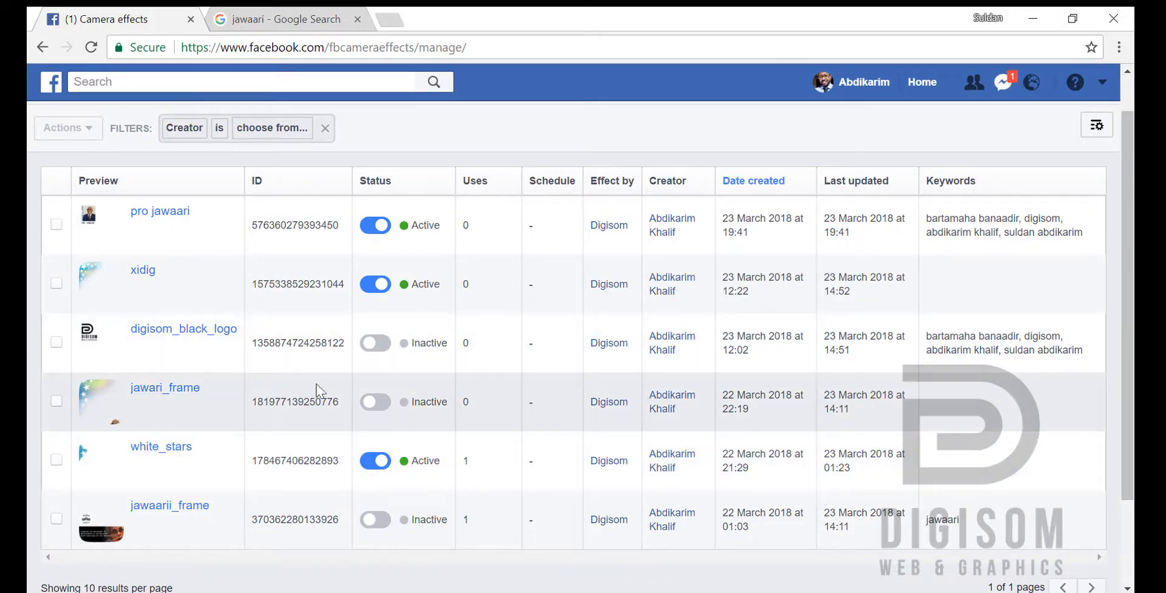
pyautogui.scroll(1, 1130, 382)
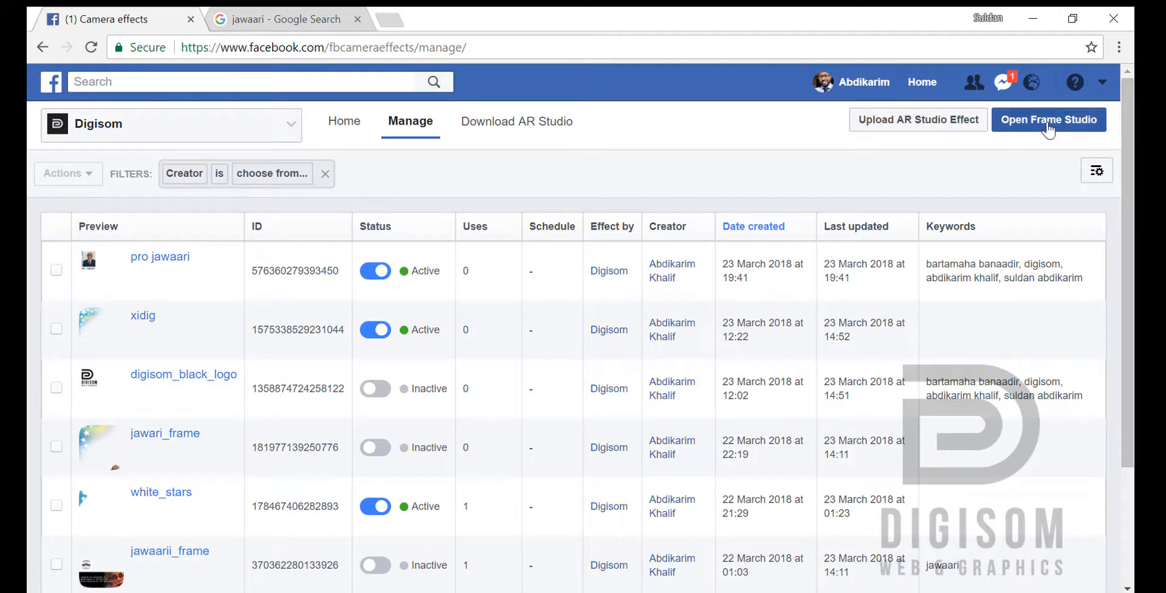
pyautogui.click(1047, 125)
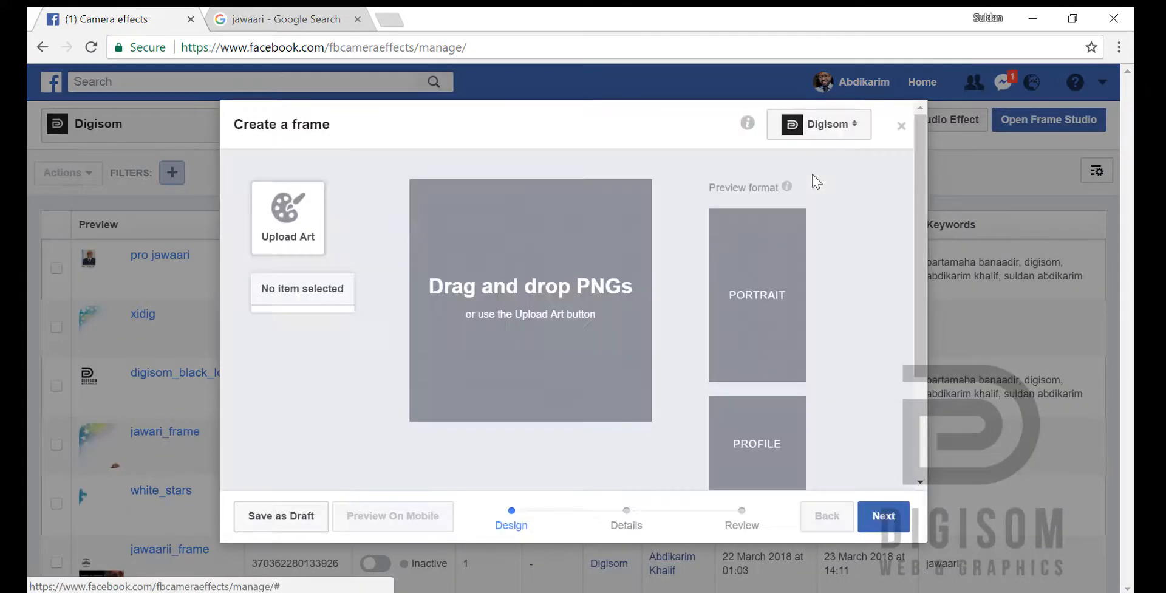
# Step: Upload the jawaari_hajiro image as frame art and move it to the upper-left area of the frame canvas
pyautogui.click(287, 226)
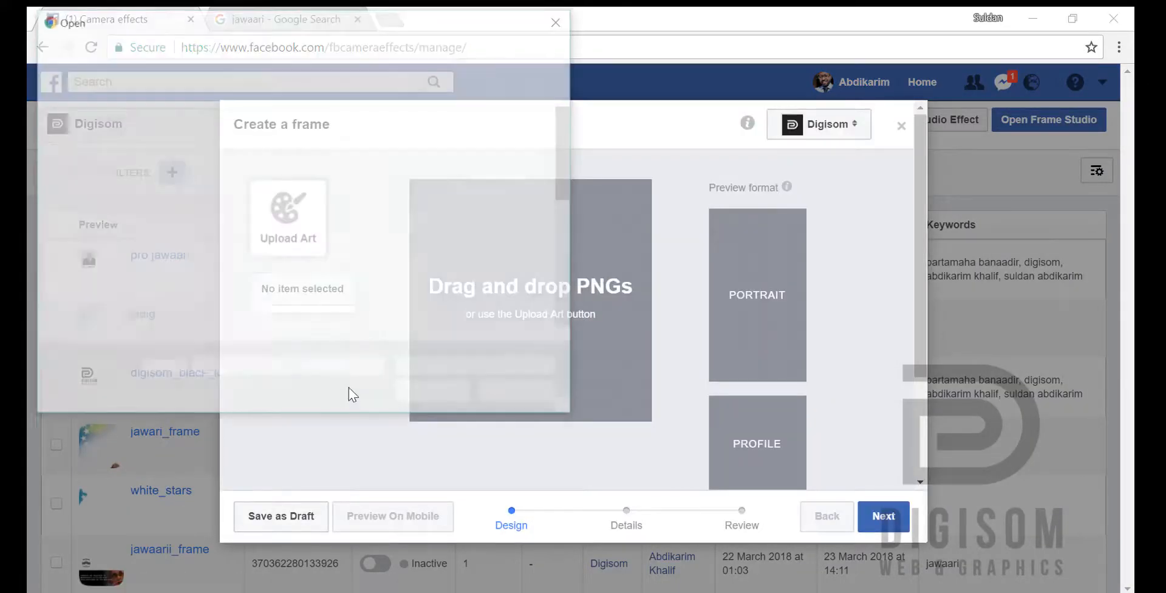
pyautogui.moveTo(566, 159); pyautogui.dragTo(565, 238)
pyautogui.click(323, 157)
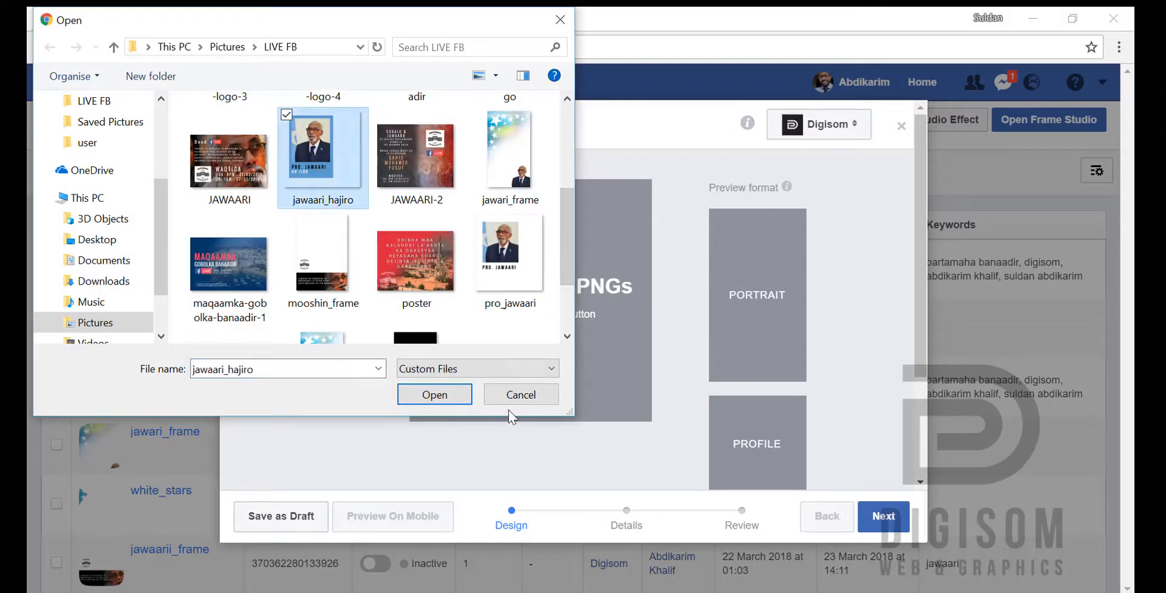
pyautogui.click(447, 391)
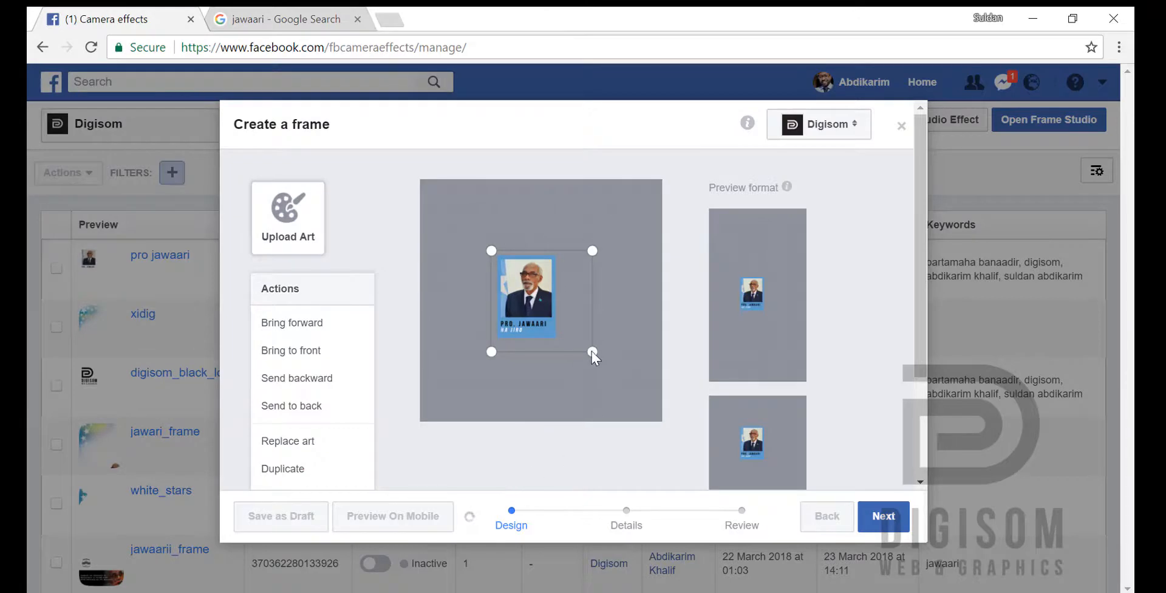
pyautogui.moveTo(562, 307); pyautogui.dragTo(522, 262)
# Step: Check how the frame art is placed in the portrait, profile, and landscape preview formats
pyautogui.moveTo(794, 292)
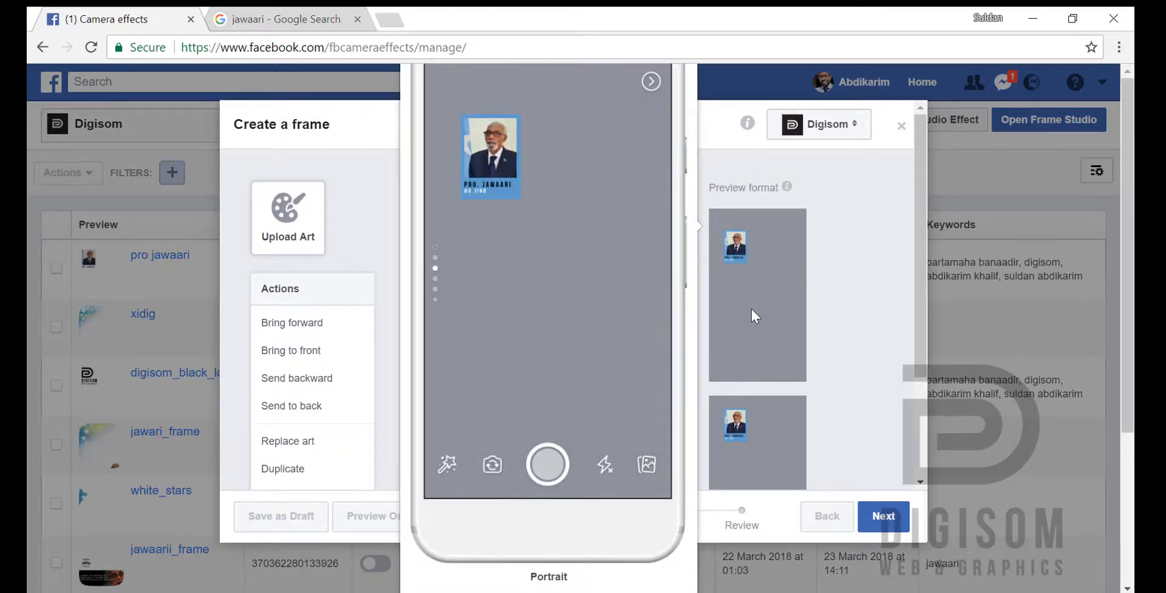
pyautogui.moveTo(779, 465)
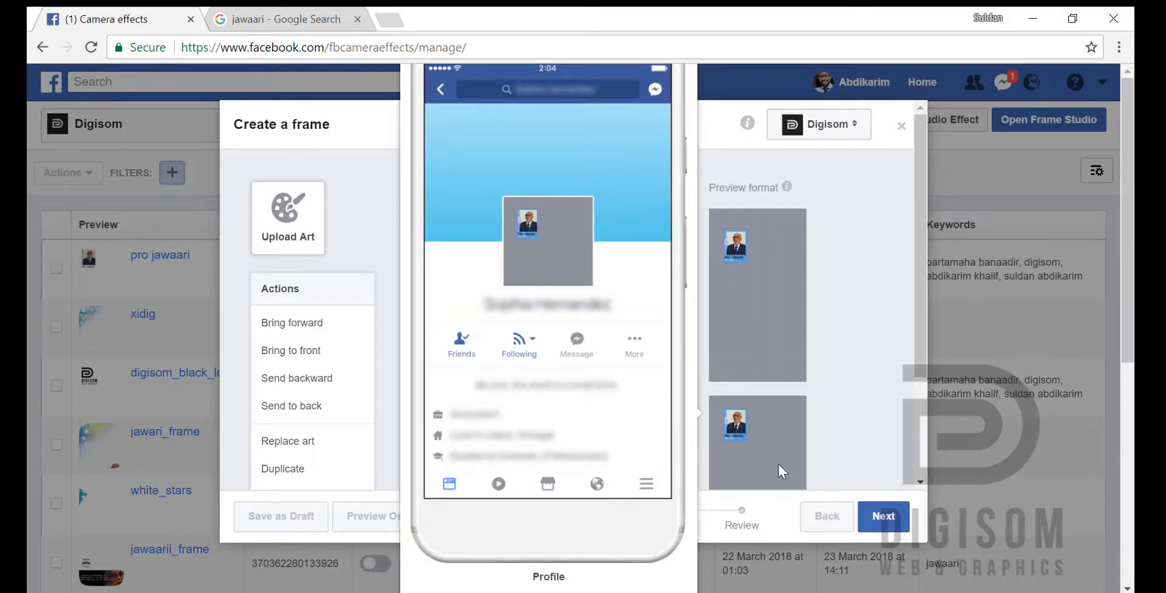
pyautogui.click(806, 435)
pyautogui.scroll(-1, 918, 400)
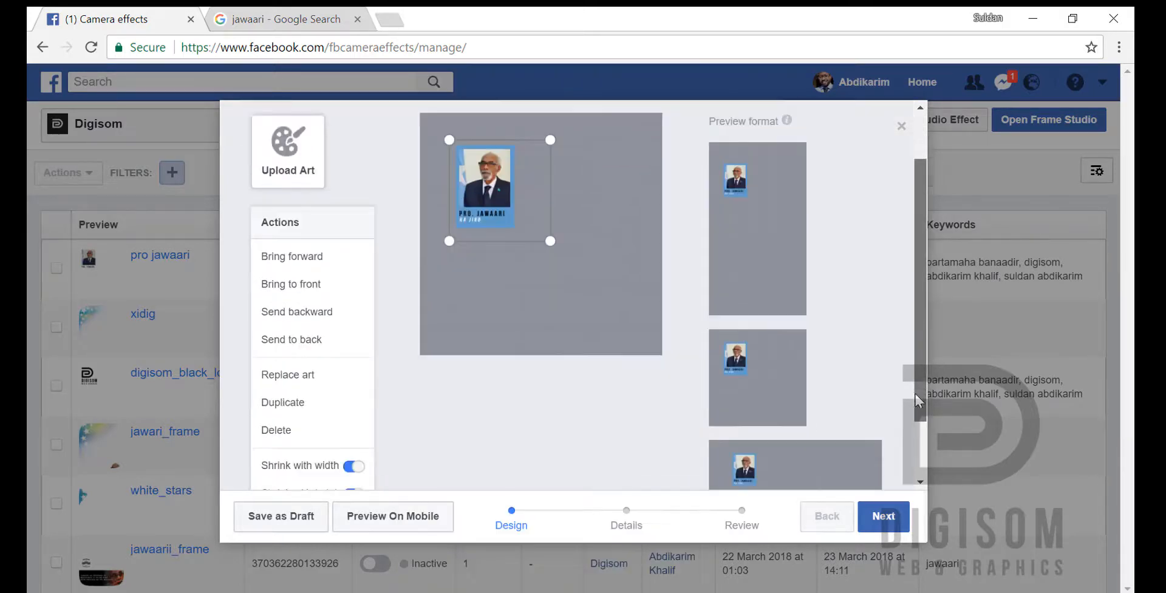
pyautogui.scroll(-1, 918, 400)
pyautogui.moveTo(794, 434)
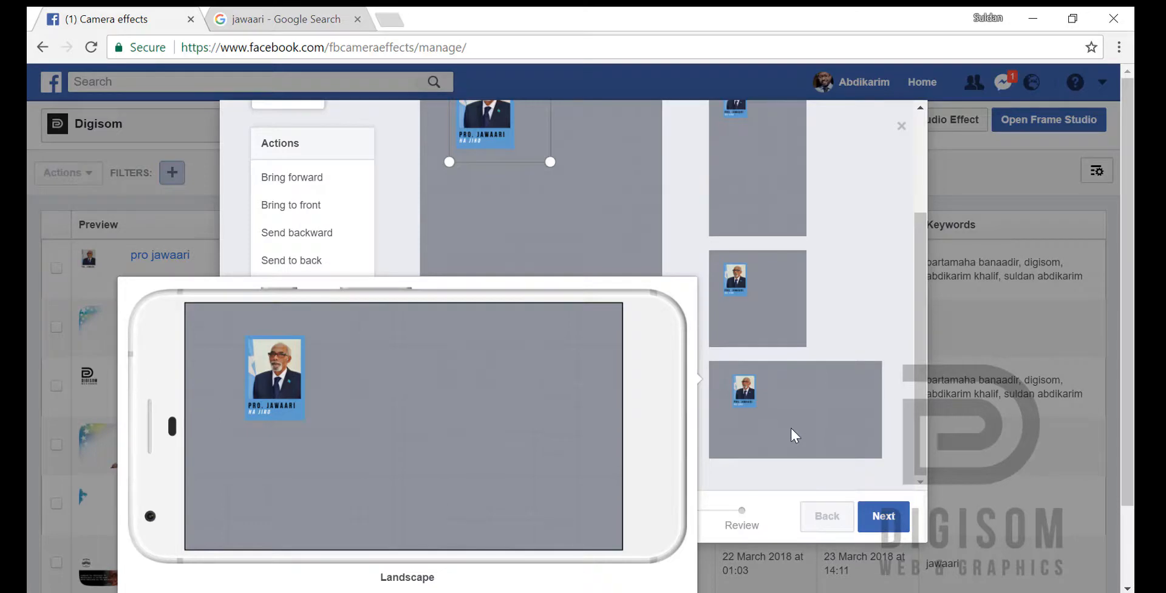
pyautogui.scroll(2, 535, 182)
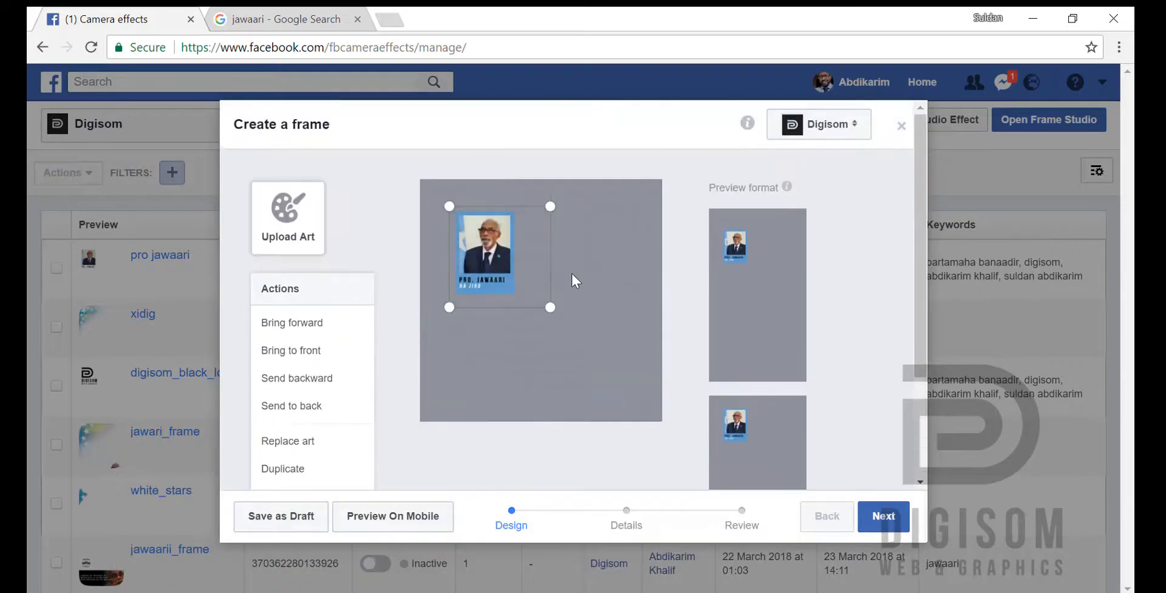
# Step: Enlarge the portrait art, align it with the upper-left corner of the frame canvas, and check it in the portrait preview
pyautogui.moveTo(550, 308); pyautogui.dragTo(609, 381)
pyautogui.moveTo(555, 297); pyautogui.dragTo(522, 268)
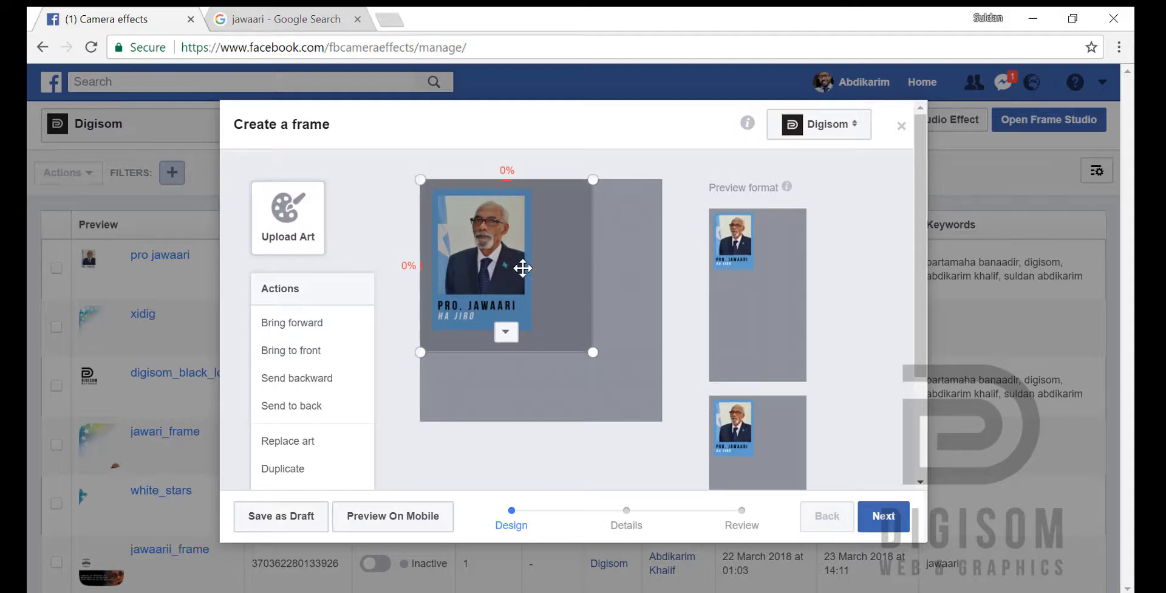
pyautogui.moveTo(522, 267); pyautogui.dragTo(523, 268)
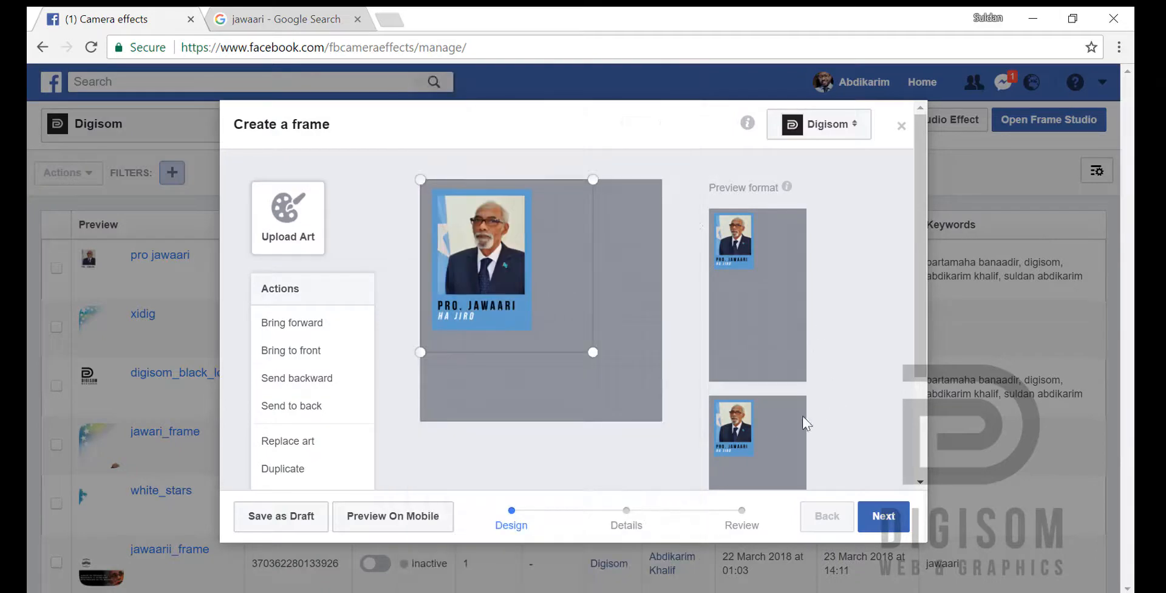
pyautogui.moveTo(752, 256)
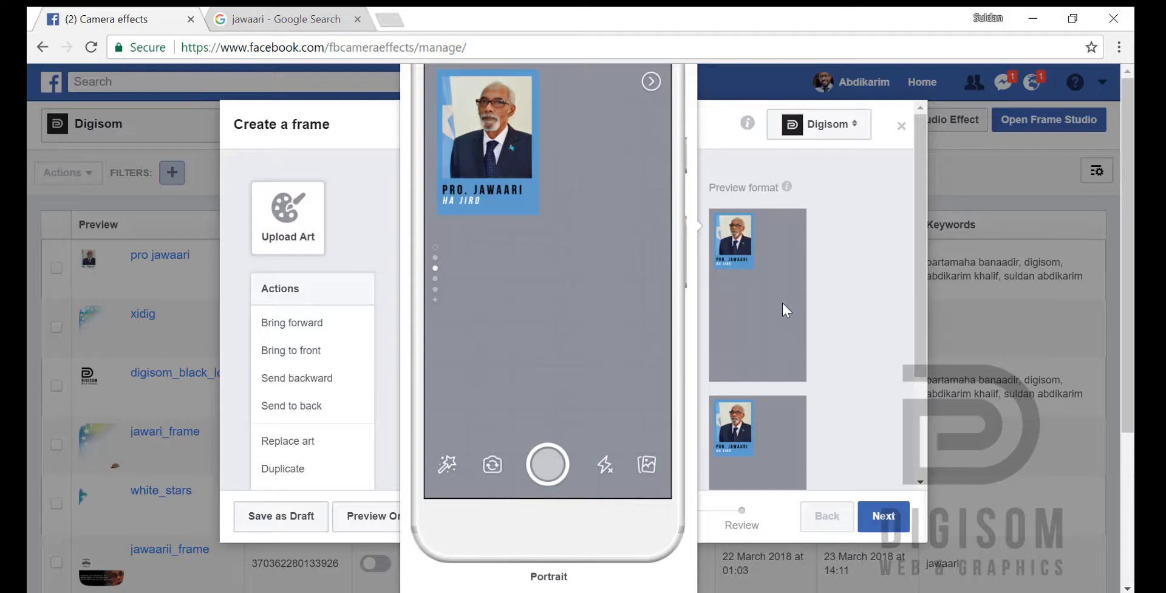
pyautogui.click(782, 300)
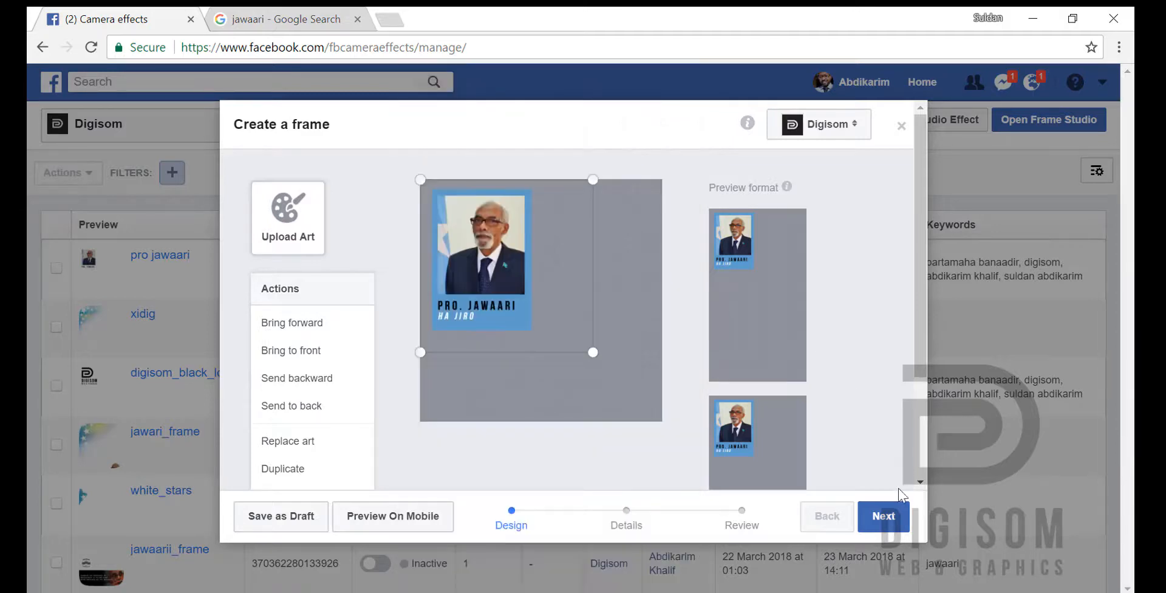
# Step: Name the frame jawaari_hajiro, leave the location, schedule, and keywords at their defaults, and proceed to the review stage
pyautogui.click(888, 520)
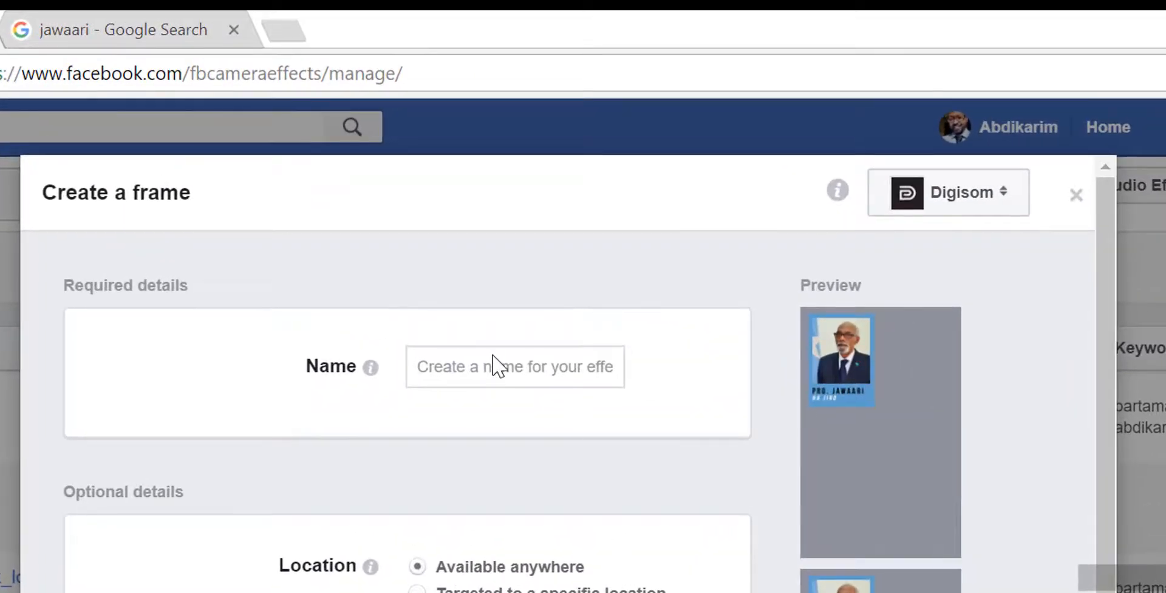
pyautogui.click(494, 362)
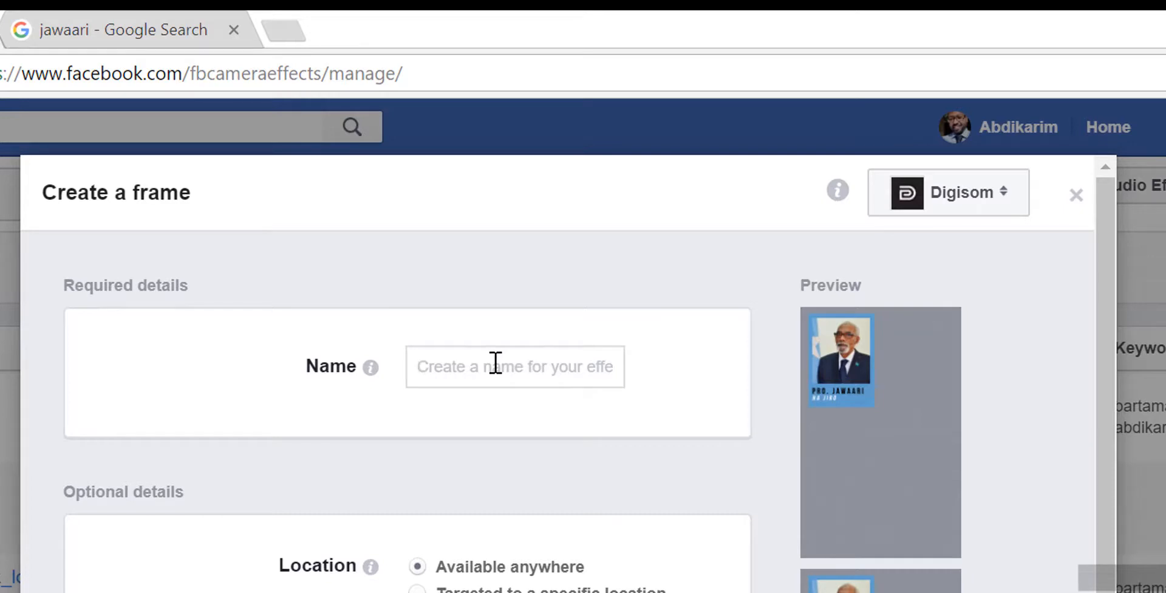
pyautogui.write('jawaari')
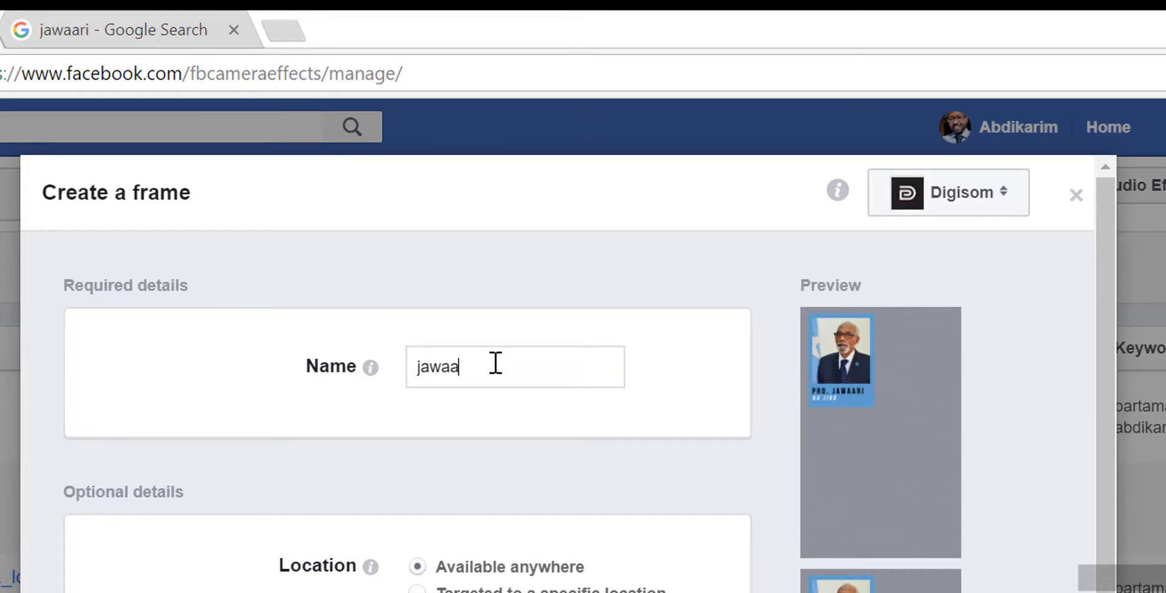
pyautogui.write('_hajiro')
pyautogui.scroll(-3, 563, 419)
pyautogui.click(511, 557)
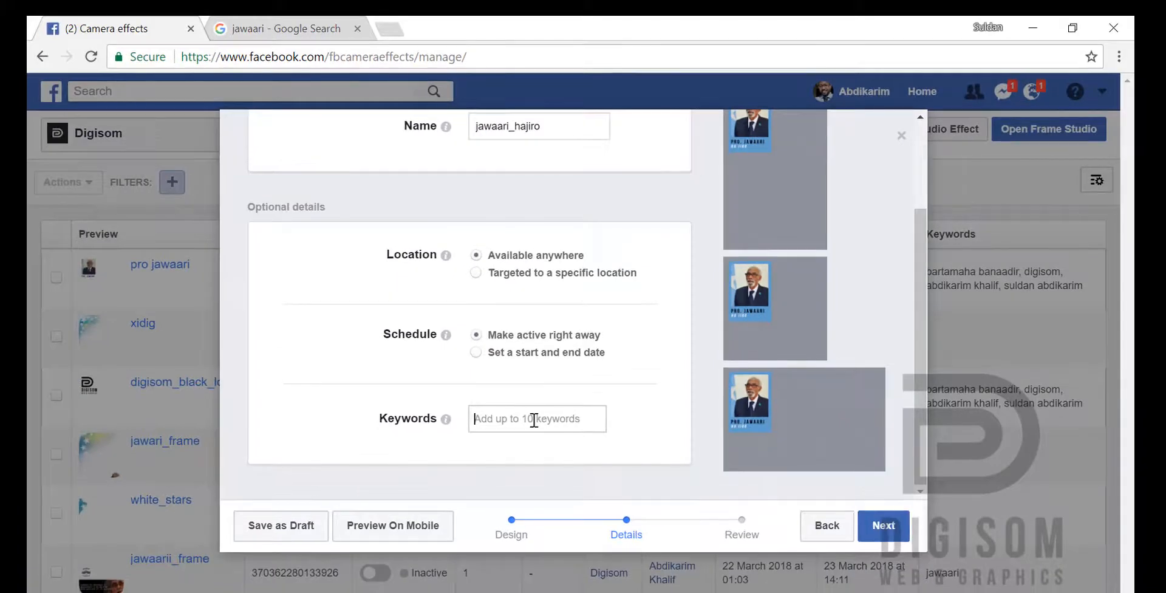
pyautogui.click(900, 532)
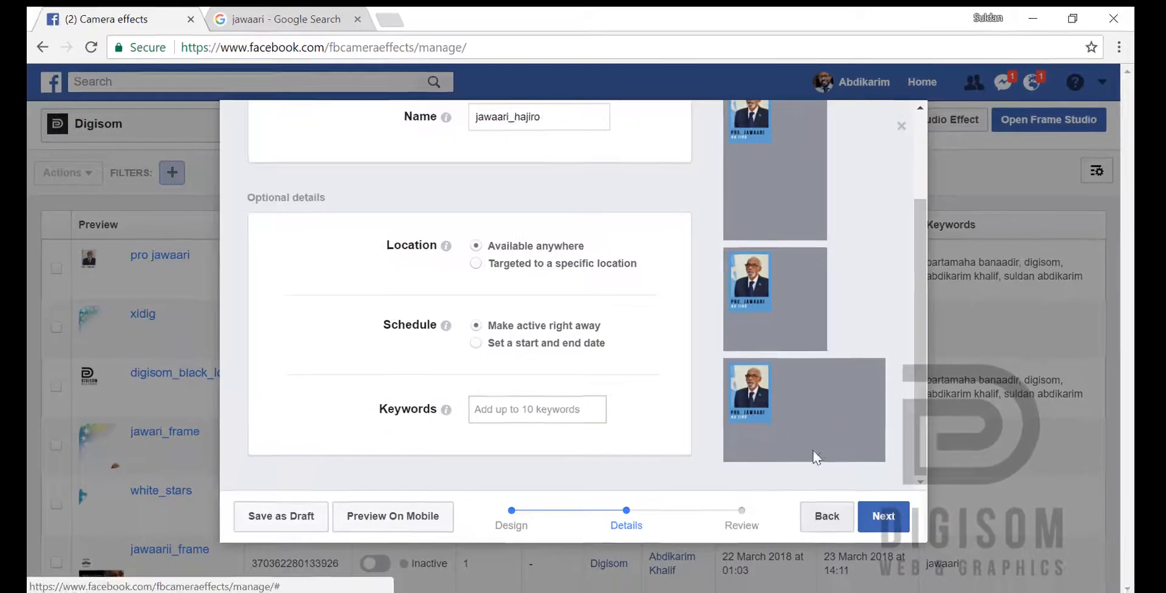
# Step: Return to the design stage and shrink the portrait art, keeping it anchored in the canvas's upper-left corner
pyautogui.moveTo(785, 339)
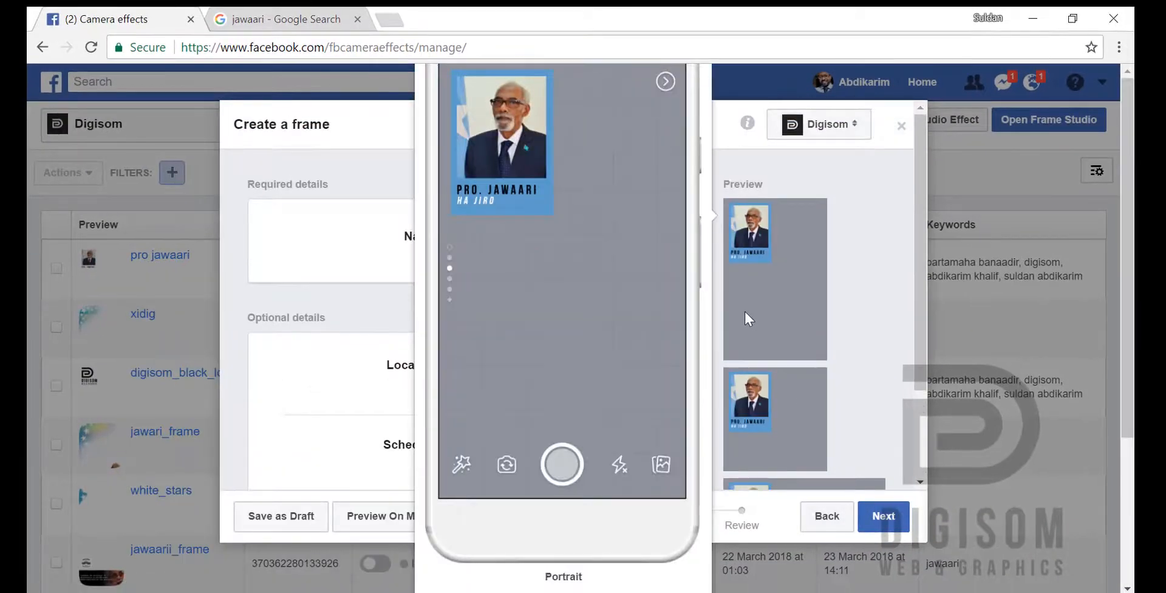
pyautogui.click(828, 517)
pyautogui.moveTo(592, 355); pyautogui.dragTo(548, 308)
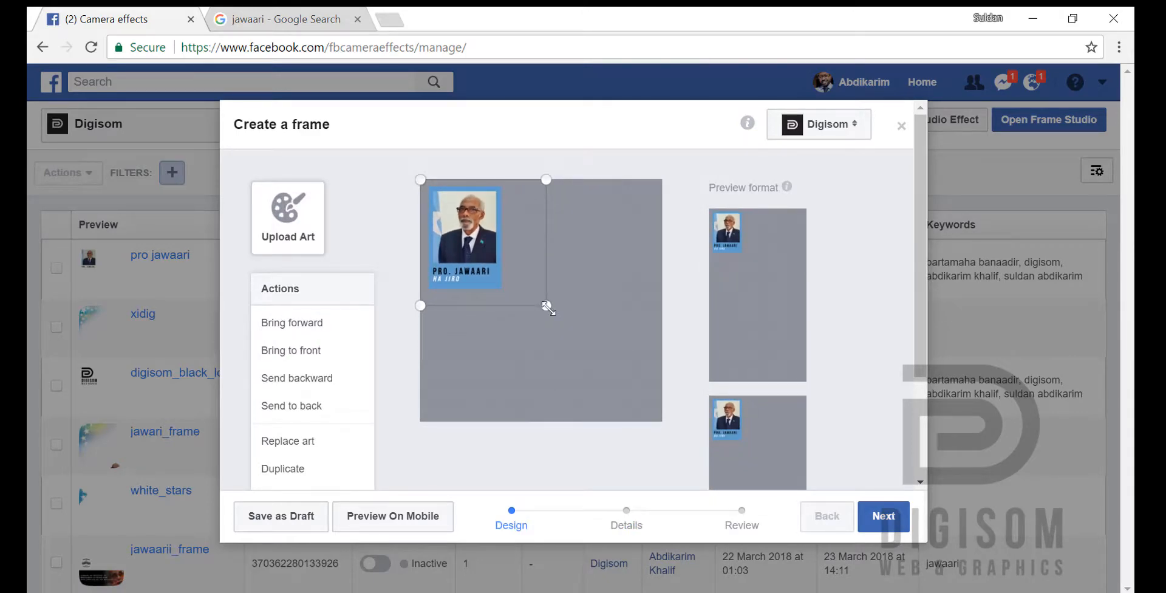
# Step: Proceed through the frame details to the review, publish the frame, confirm its submission, and close the publishing dialog
pyautogui.click(888, 516)
pyautogui.scroll(-2, 665, 402)
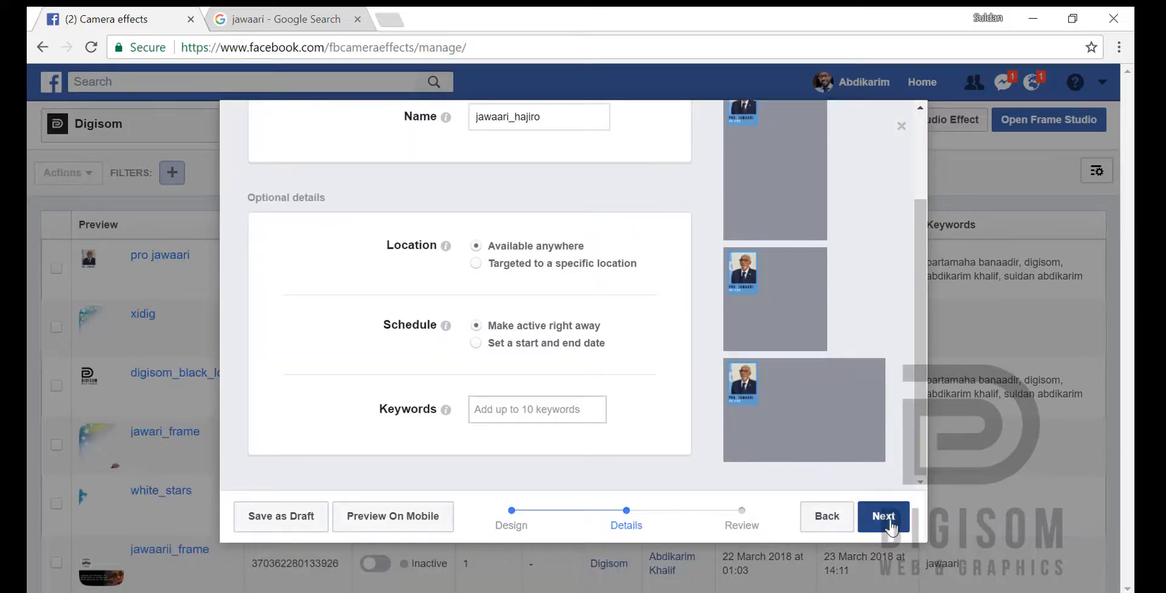
pyautogui.click(883, 516)
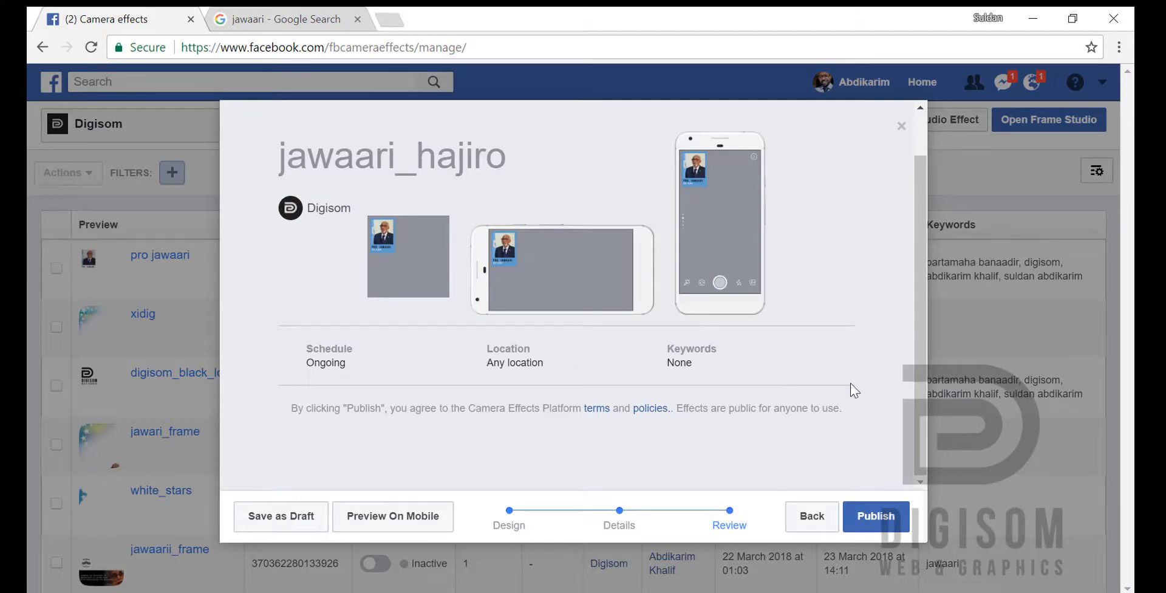
pyautogui.click(878, 518)
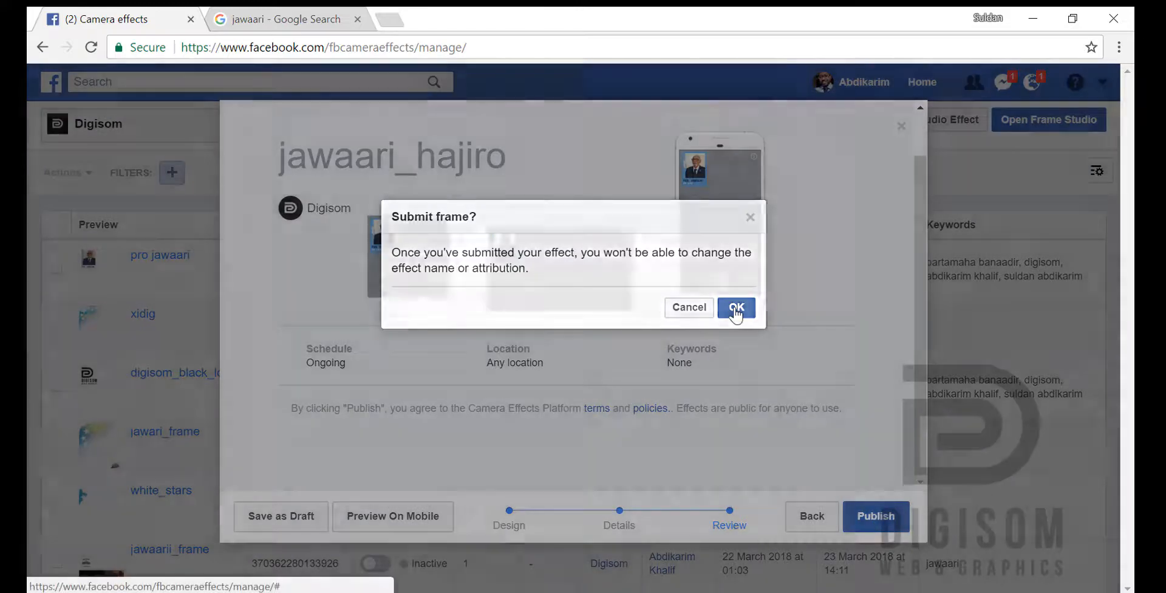
pyautogui.click(736, 307)
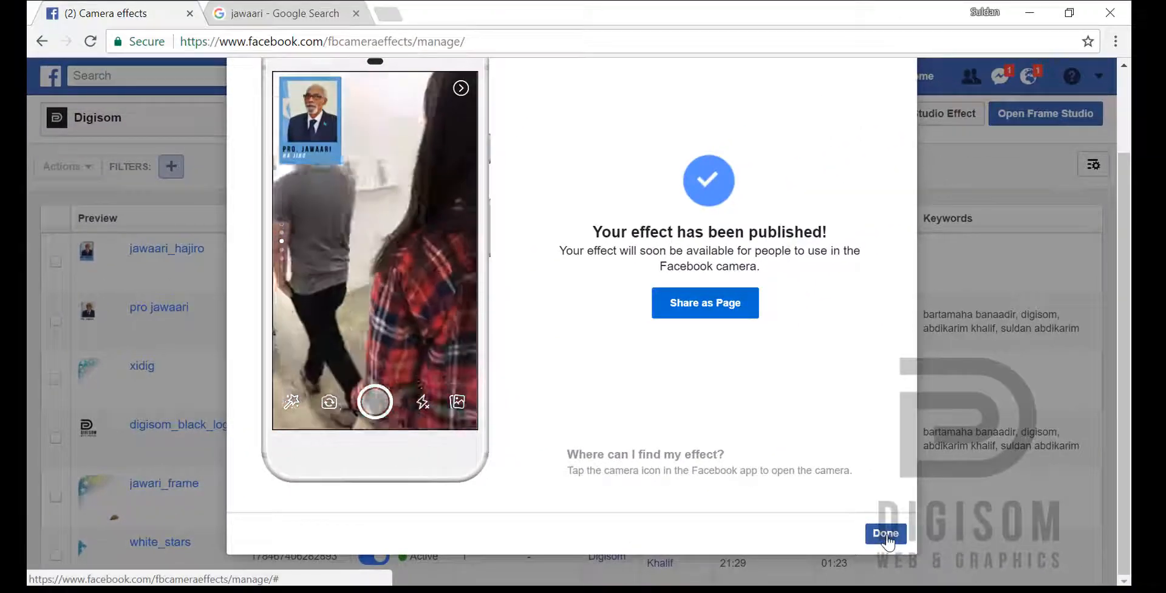
pyautogui.click(885, 534)
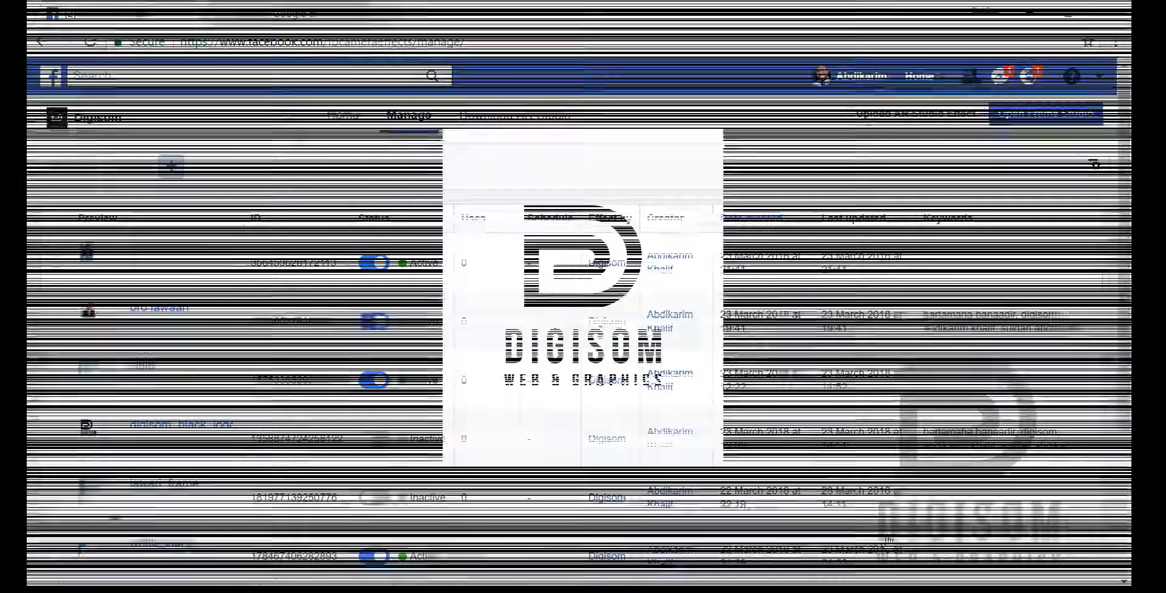